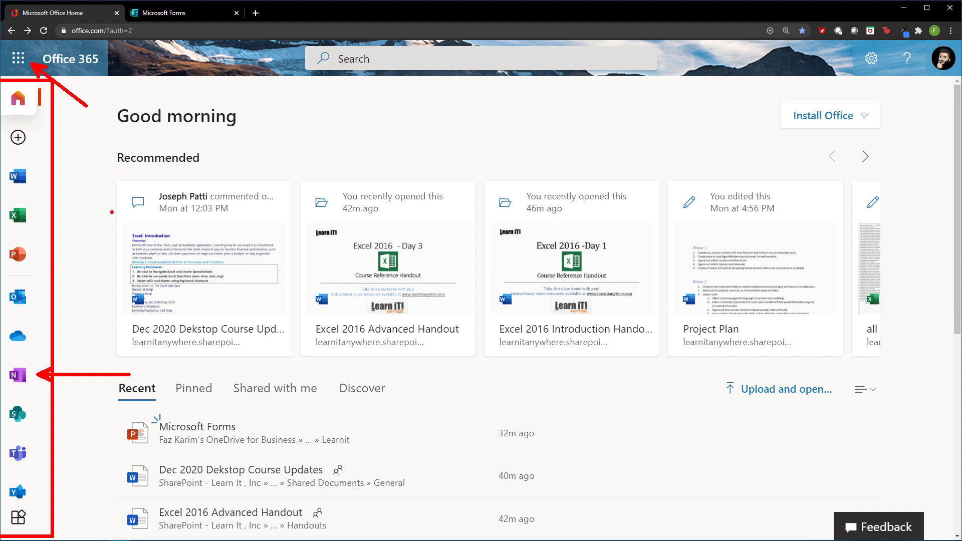
Search all Office 365 apps for forms, then bring up the Forms home page and dismiss its feedback prompt.
click(20, 61)
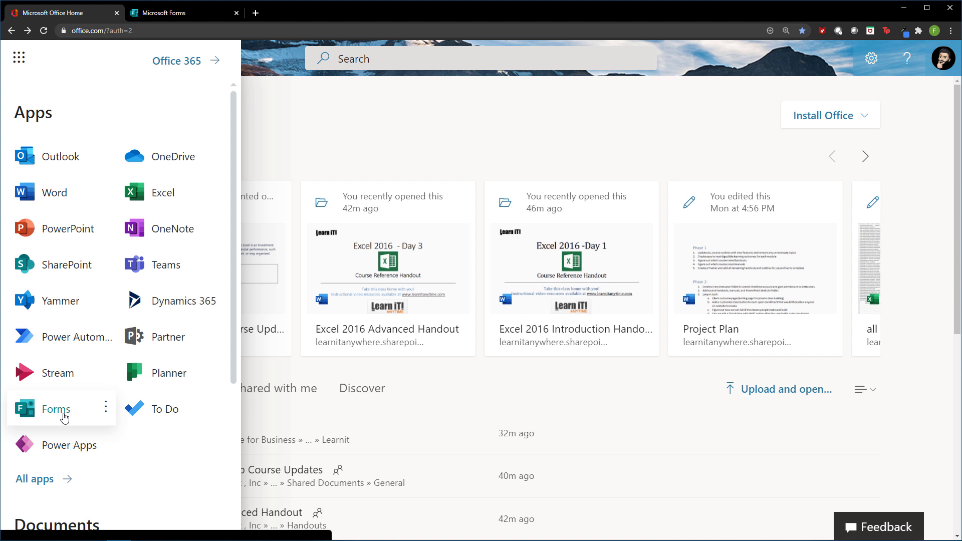
click(34, 479)
click(127, 130)
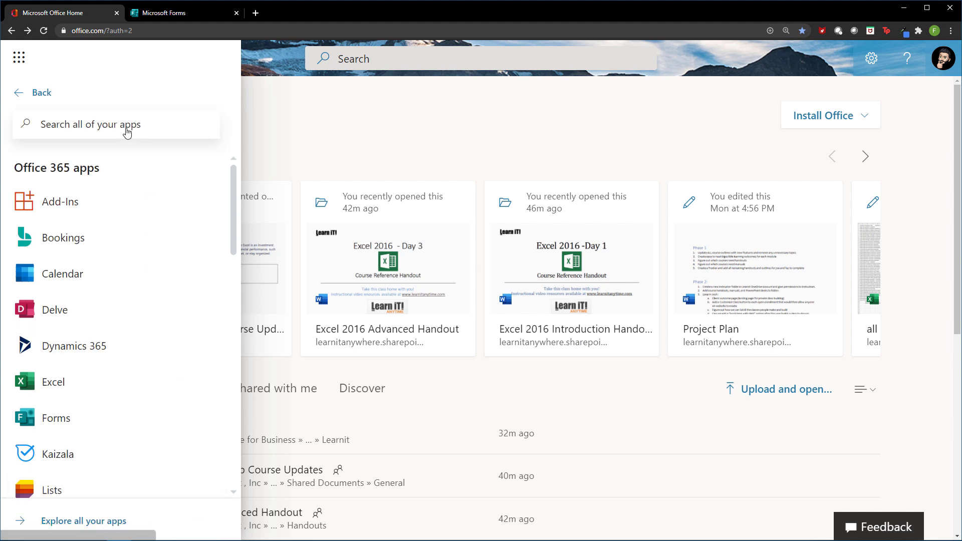
text(forms)
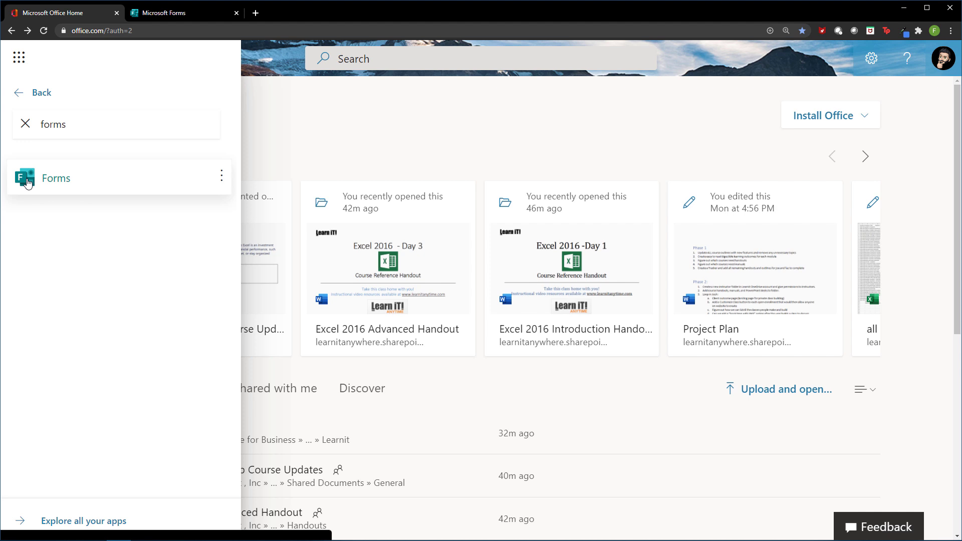
click(179, 17)
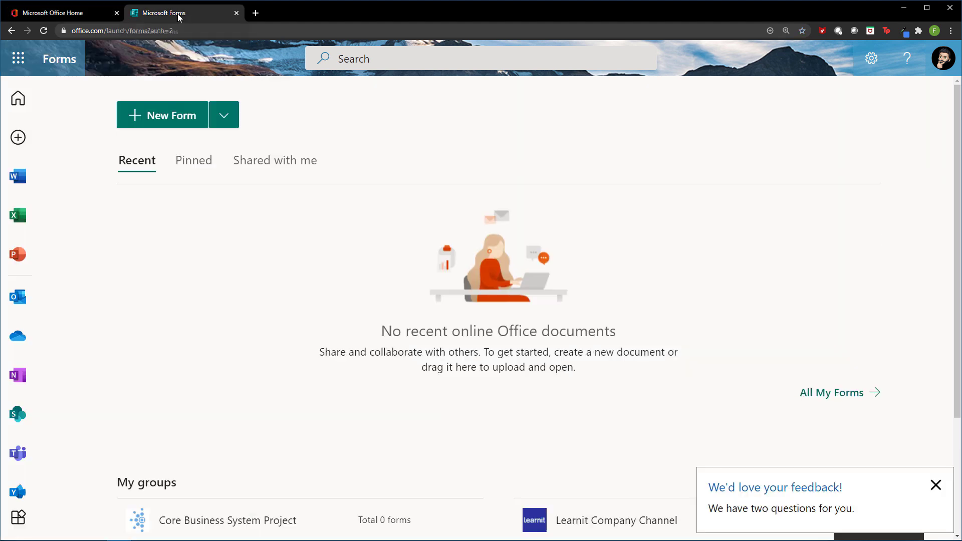
click(935, 487)
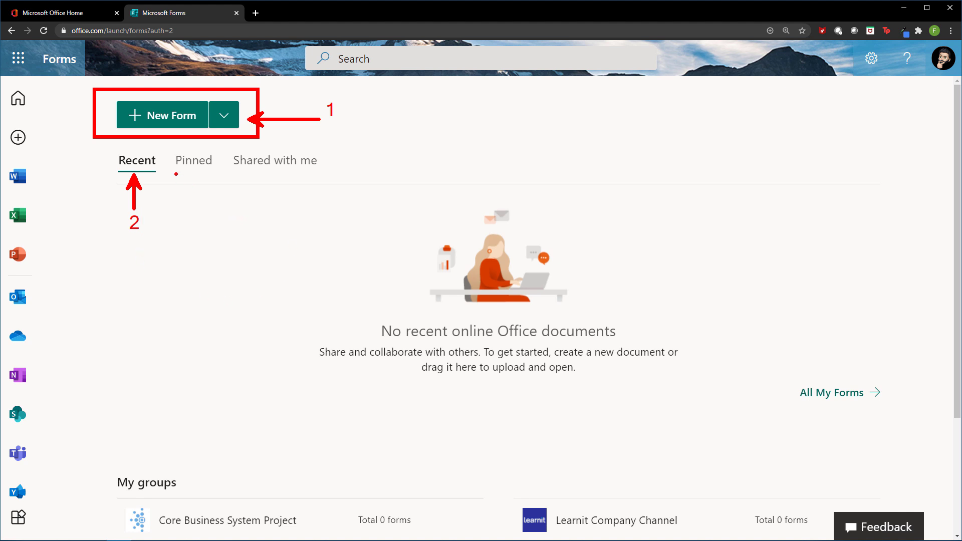
drag(177, 171, 322, 172)
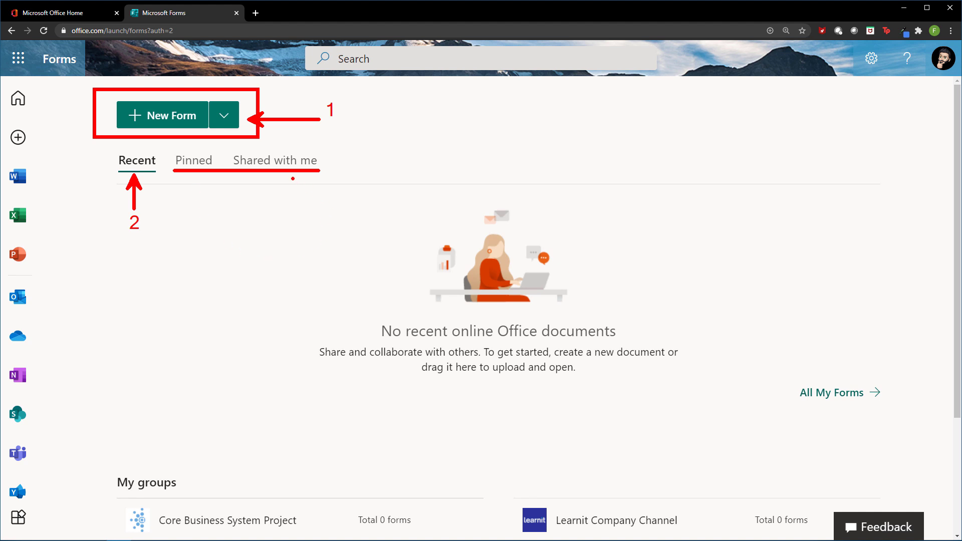
drag(242, 181, 265, 204)
text(t)
text(3)
key(Escape)
mouse_move(119, 471)
mouse_down()
mouse_move(163, 463)
mouse_move(945, 466)
mouse_up()
drag(161, 448, 161, 407)
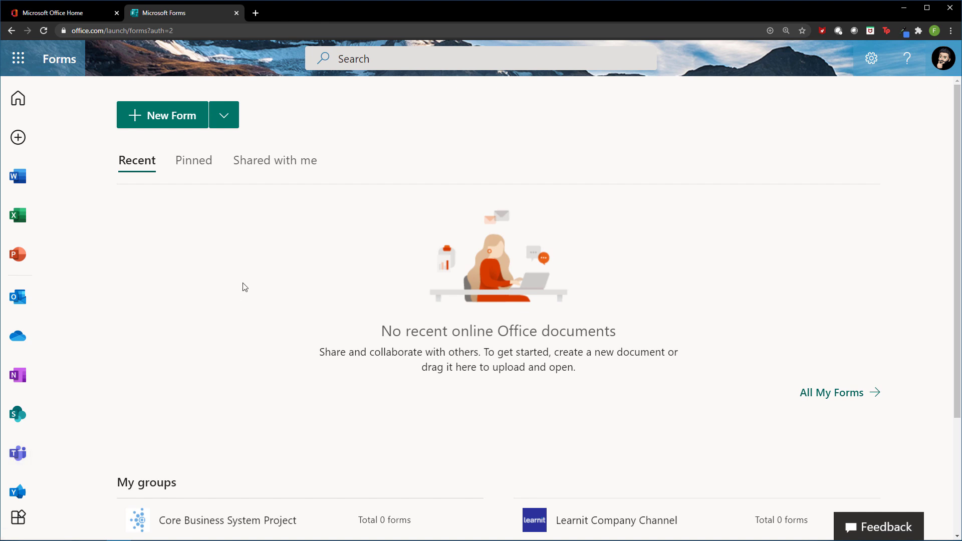
Create a new blank form and reload the Forms home page to check the recent forms.
click(167, 120)
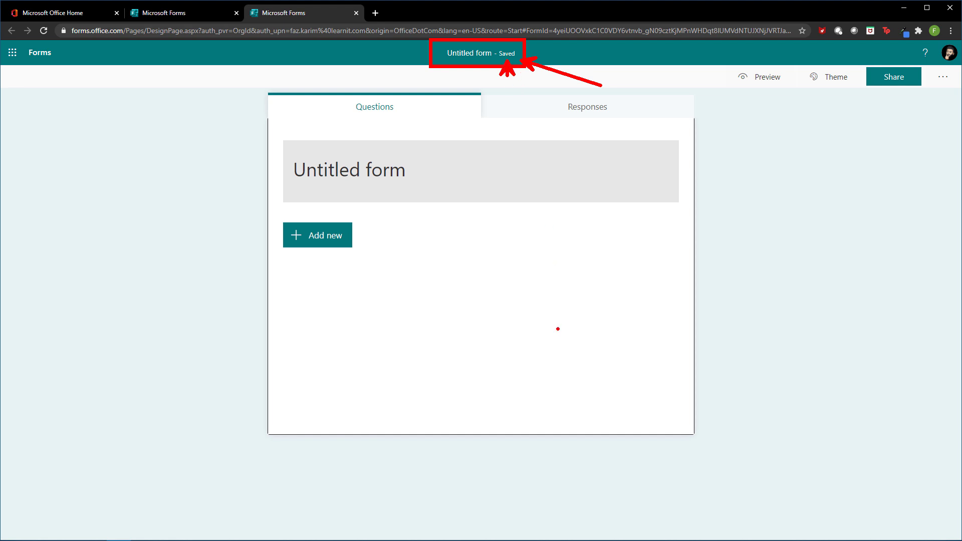
click(176, 14)
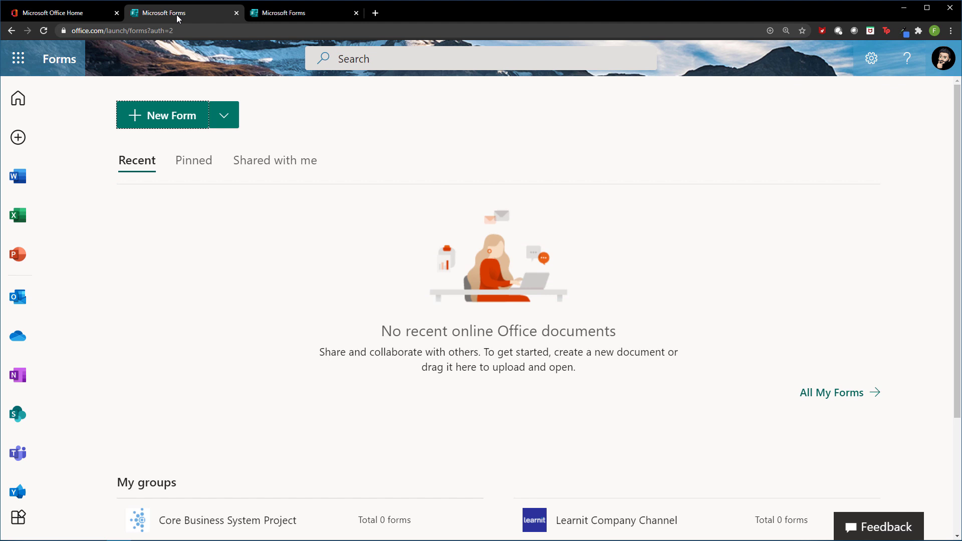
click(26, 62)
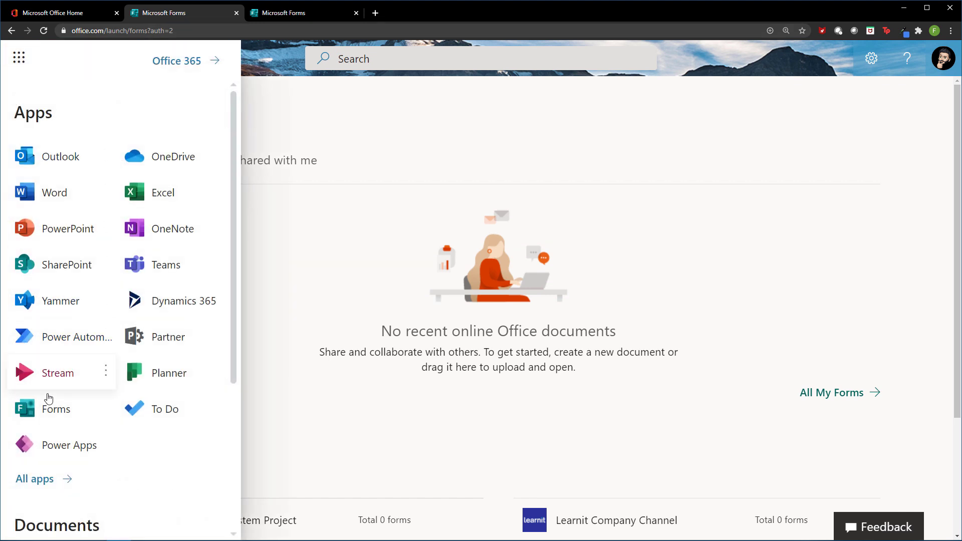
click(44, 421)
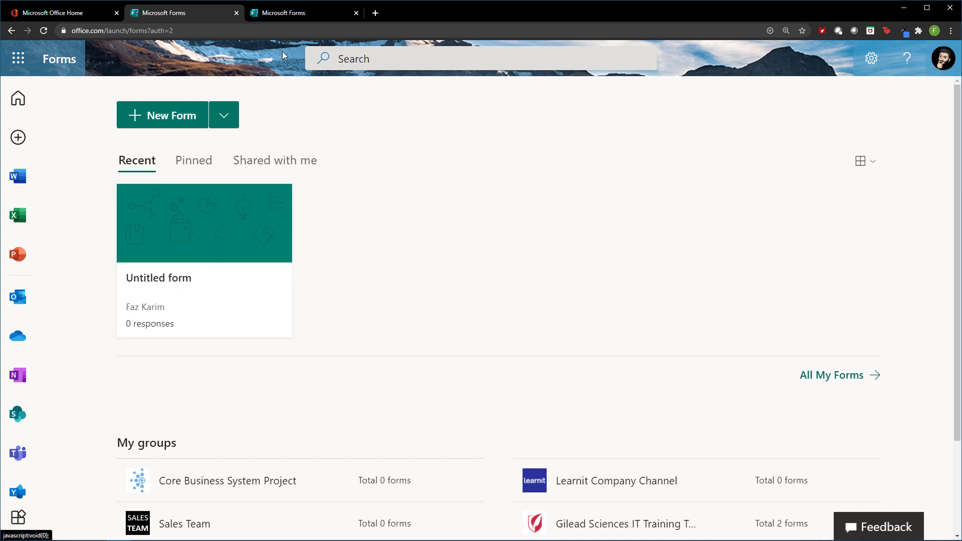
Return to the untitled form and set its title to "Microsoft Form Example Survey".
click(307, 13)
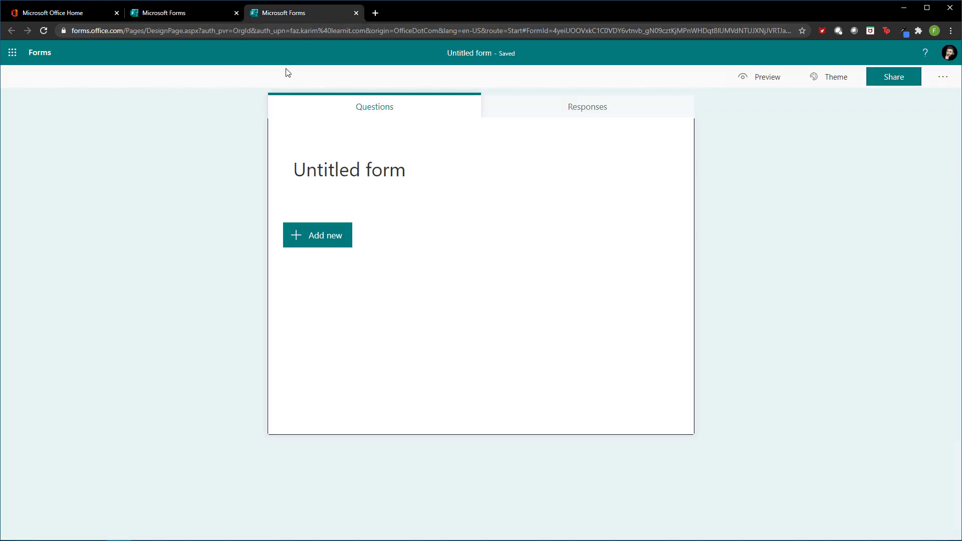
click(304, 171)
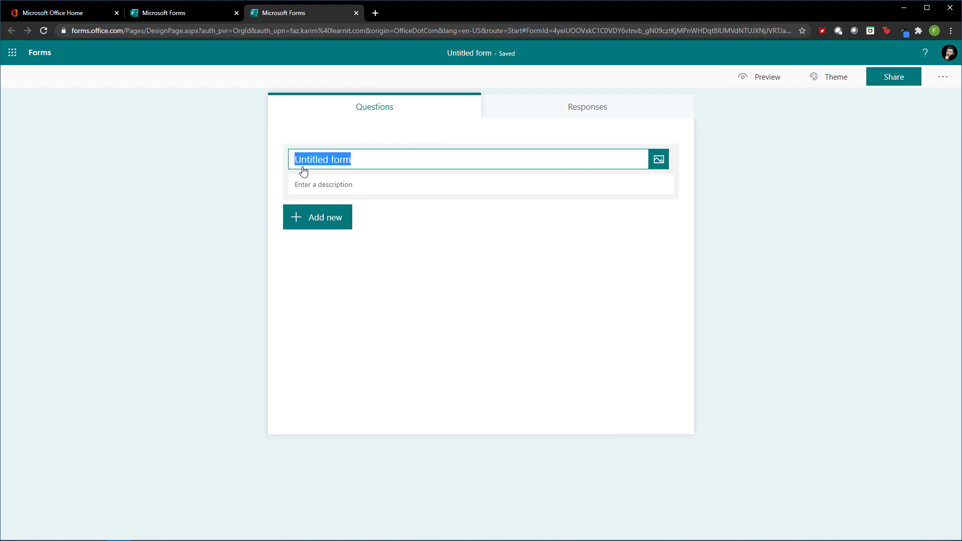
key(BackSpace)
text(Mic)
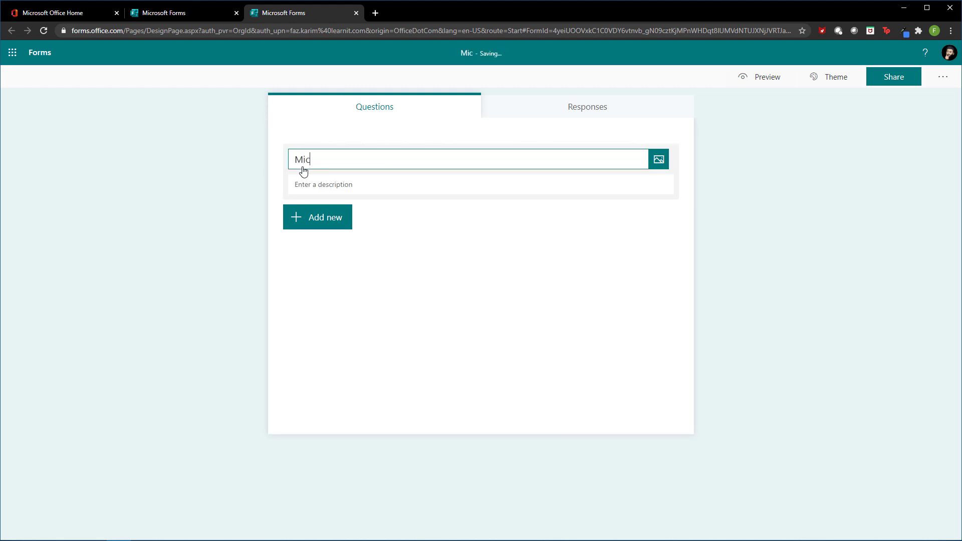
text(rosoft Form )
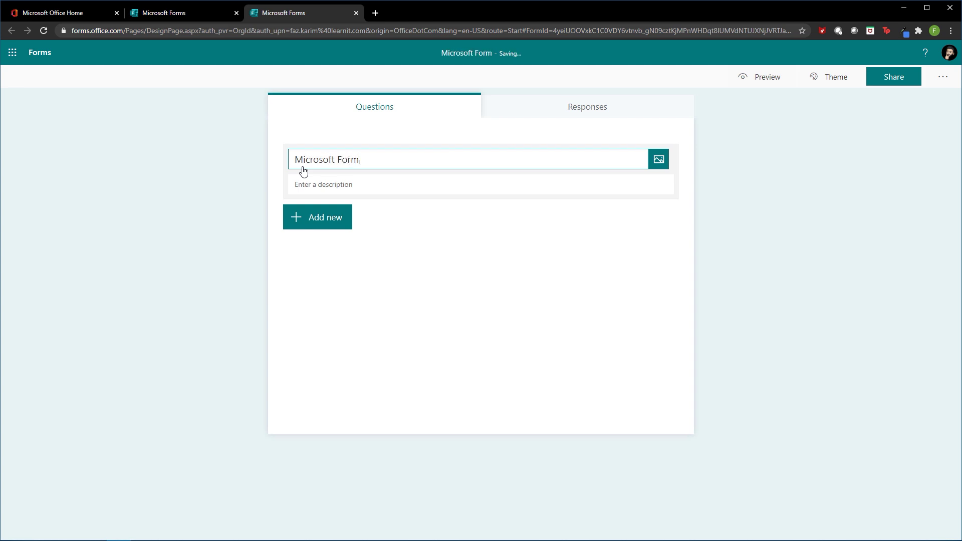
text(Example Survey)
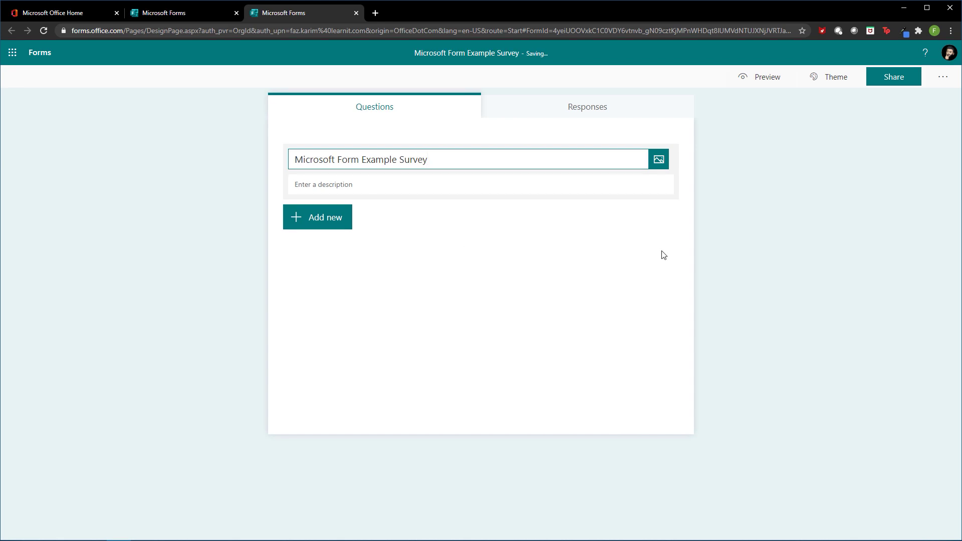
Add the first image found in a web search for "Microsoft Forms Logo" beside the form title.
click(659, 162)
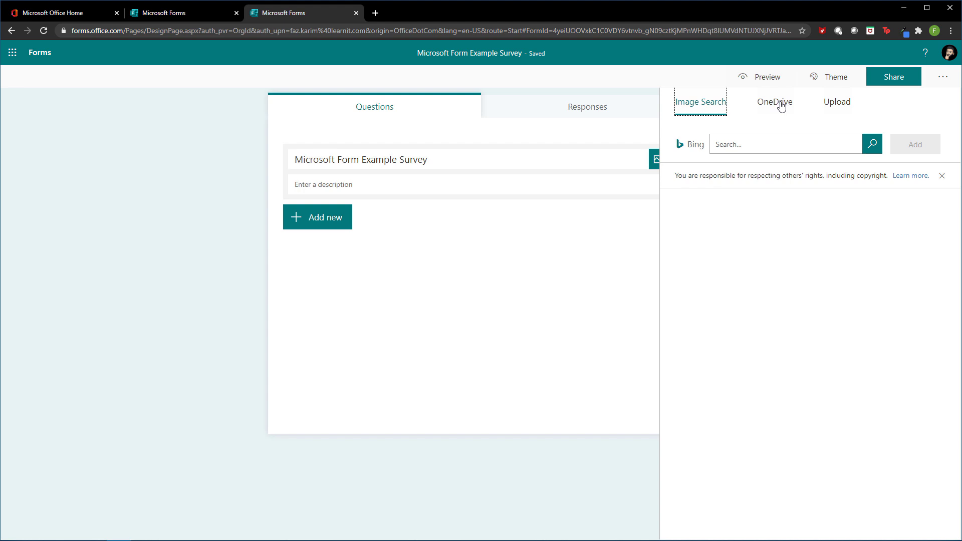
click(723, 143)
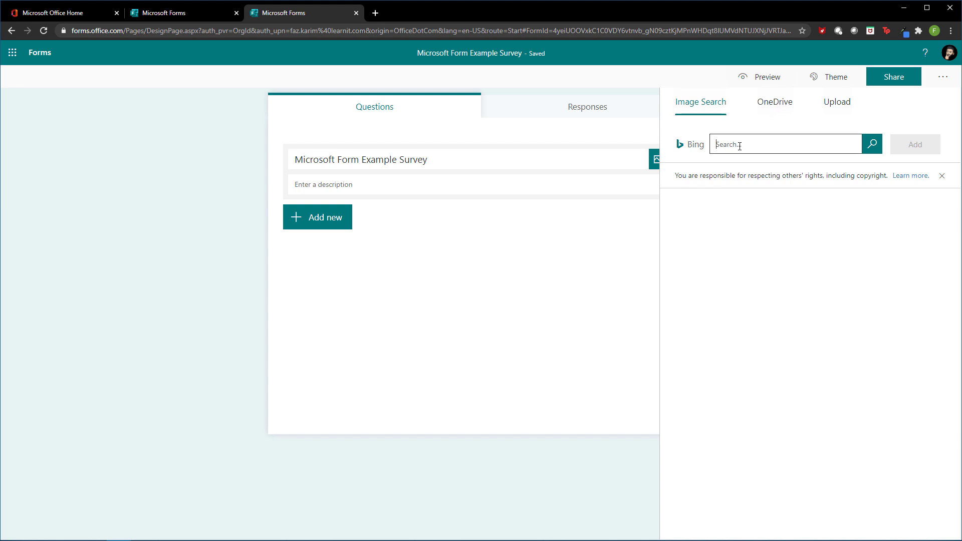
text(Microsoft Forms Logo)
key(Return)
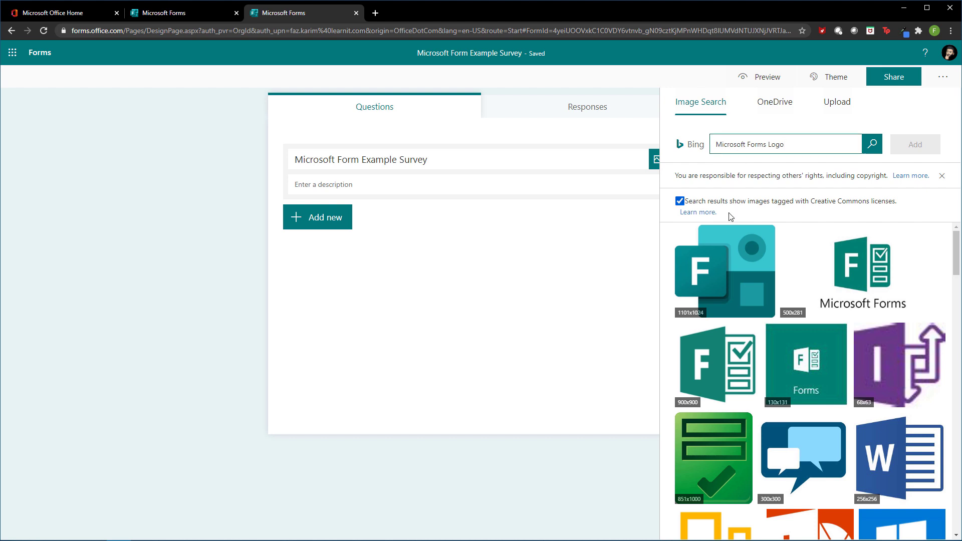
click(722, 283)
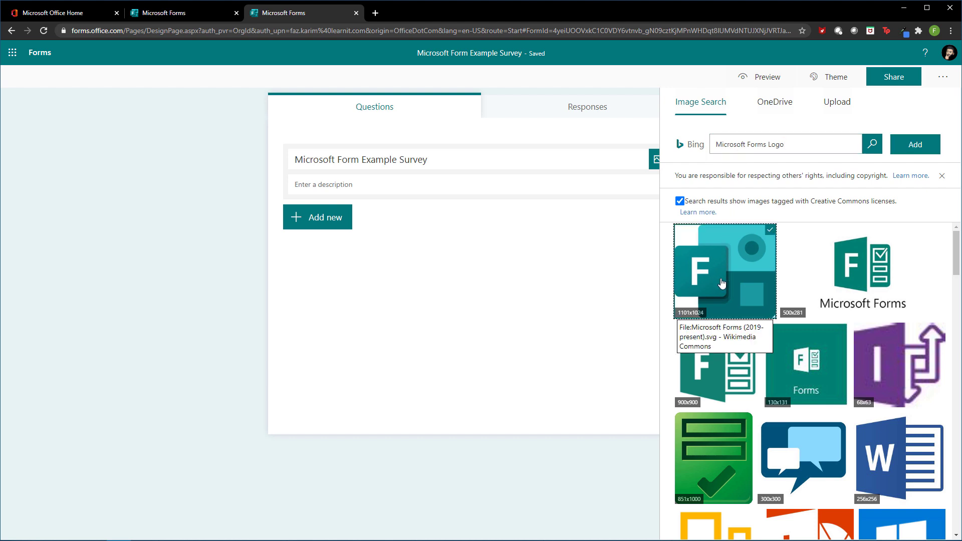
click(902, 151)
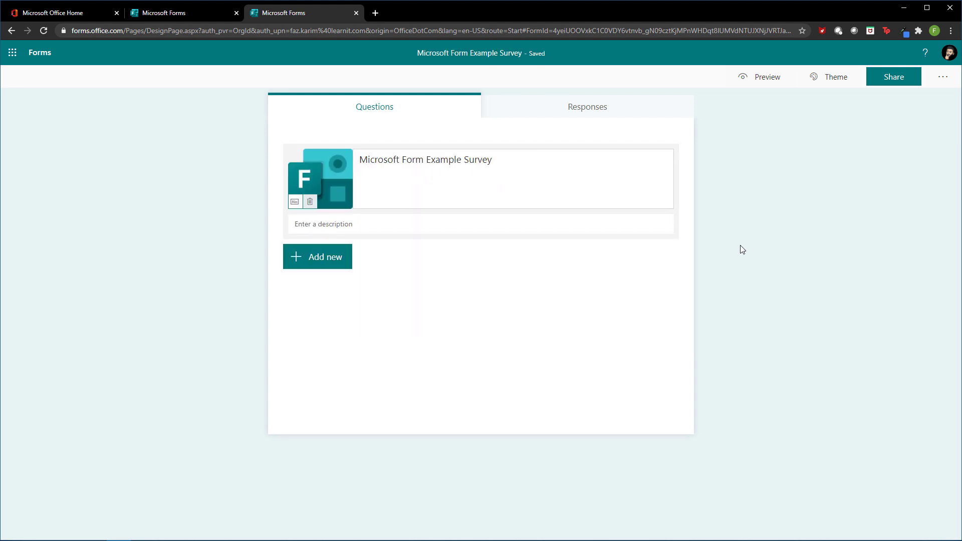
Enter the form description "A form to demo forms great features to build surveys and polls!".
click(312, 227)
text(A form)
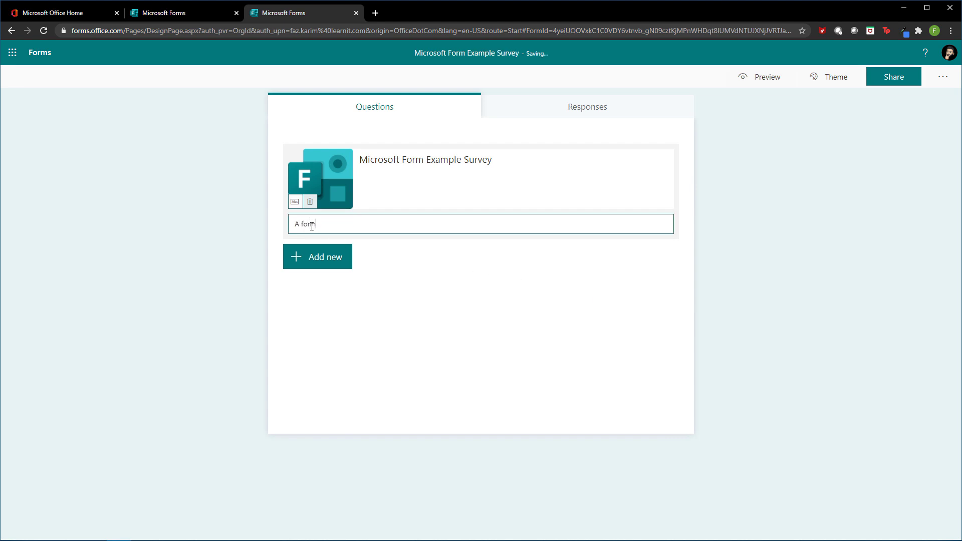
text( to demo forms great features to build surveys, and polls!)
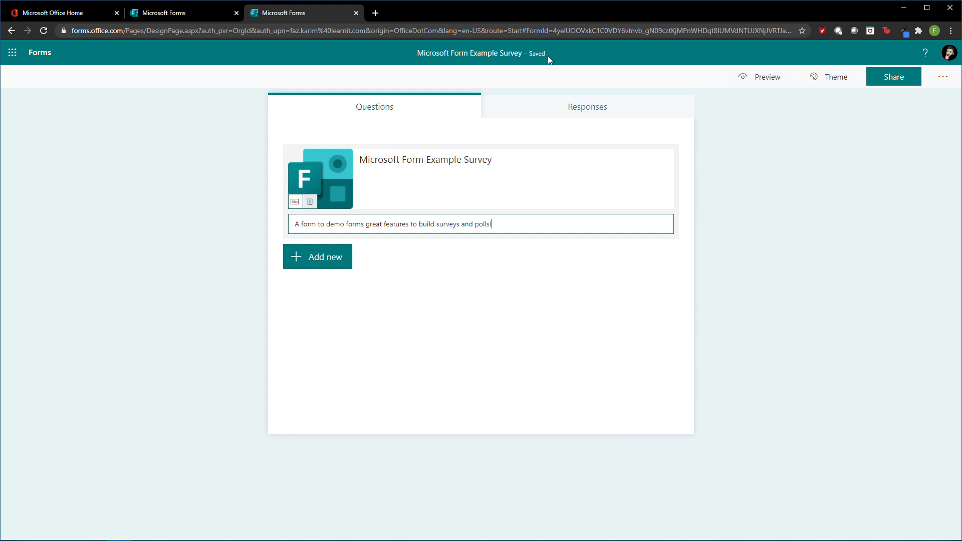
click(764, 352)
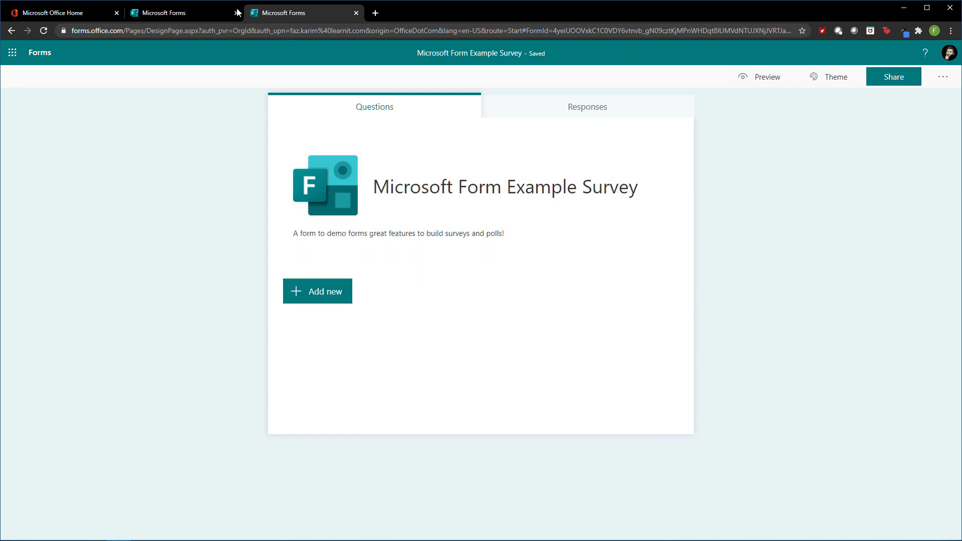
Refresh the Forms home page to check the form's name among the recent forms, and return to the form.
click(178, 14)
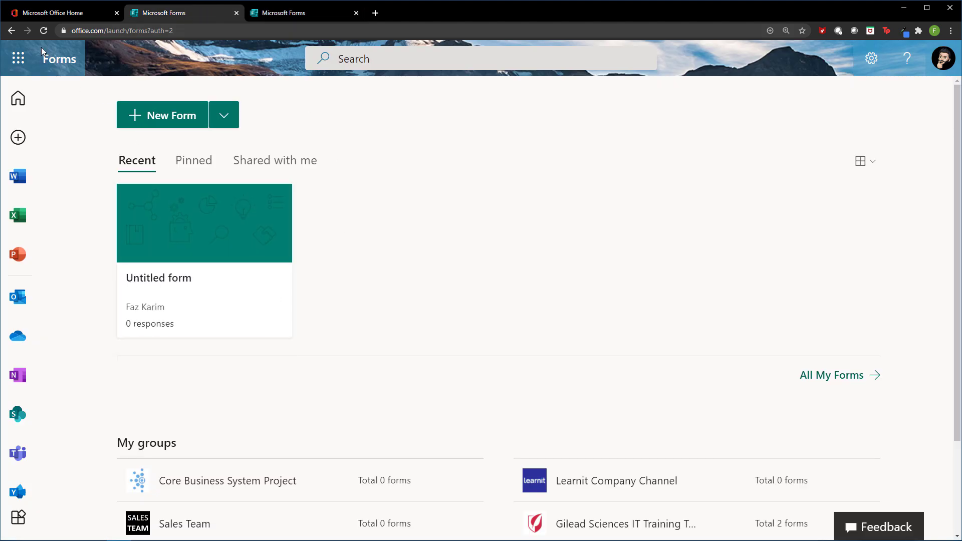
click(43, 30)
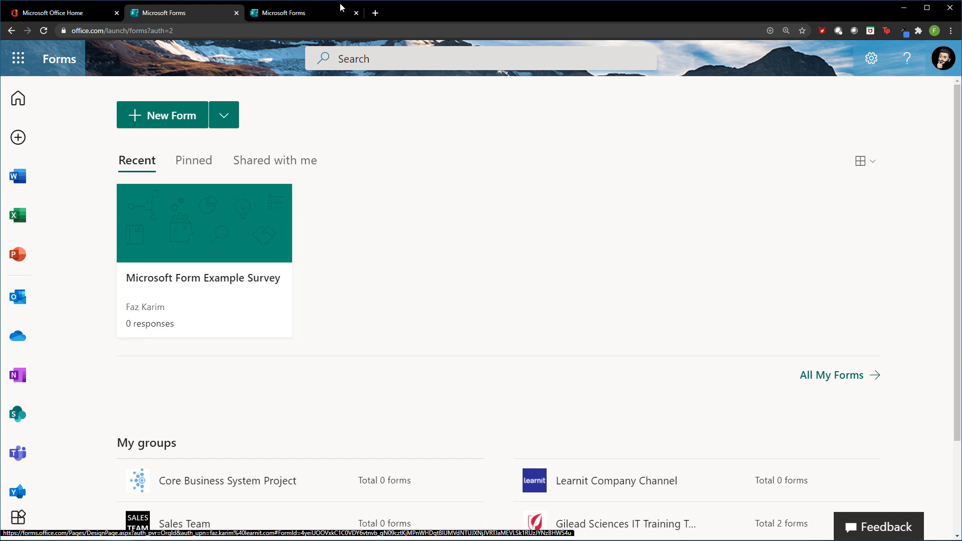
click(299, 17)
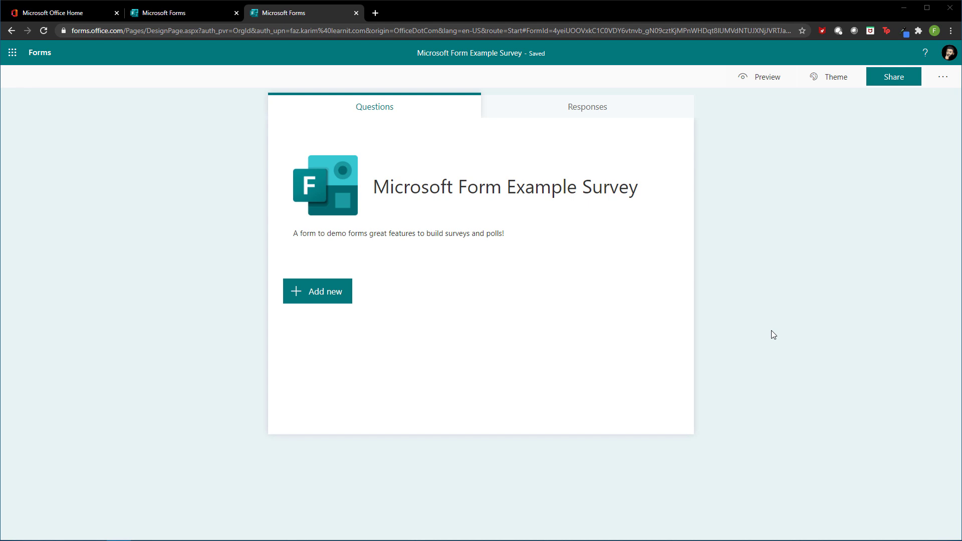
drag(287, 116, 670, 119)
drag(595, 68, 609, 89)
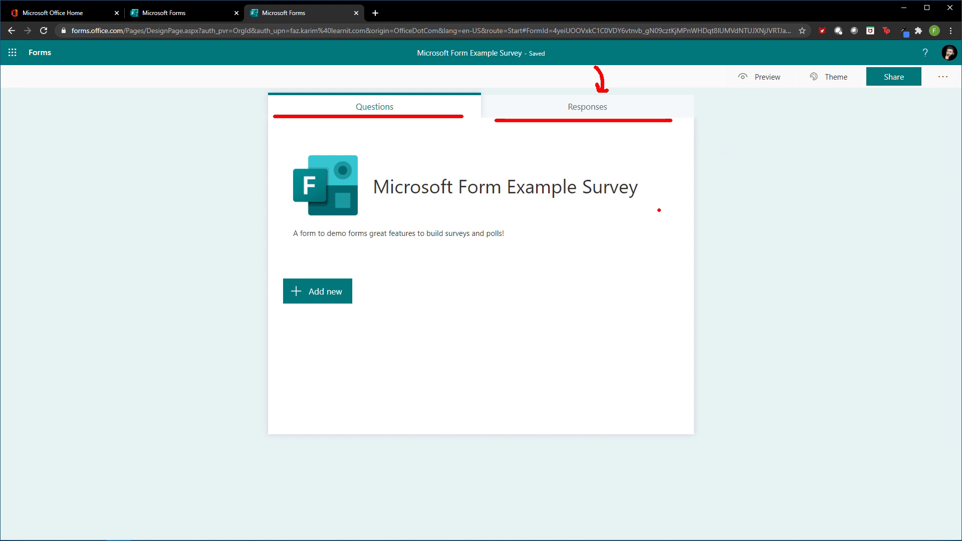
mouse_move(255, 242)
mouse_down()
mouse_move(272, 258)
mouse_move(276, 250)
mouse_up()
key(Escape)
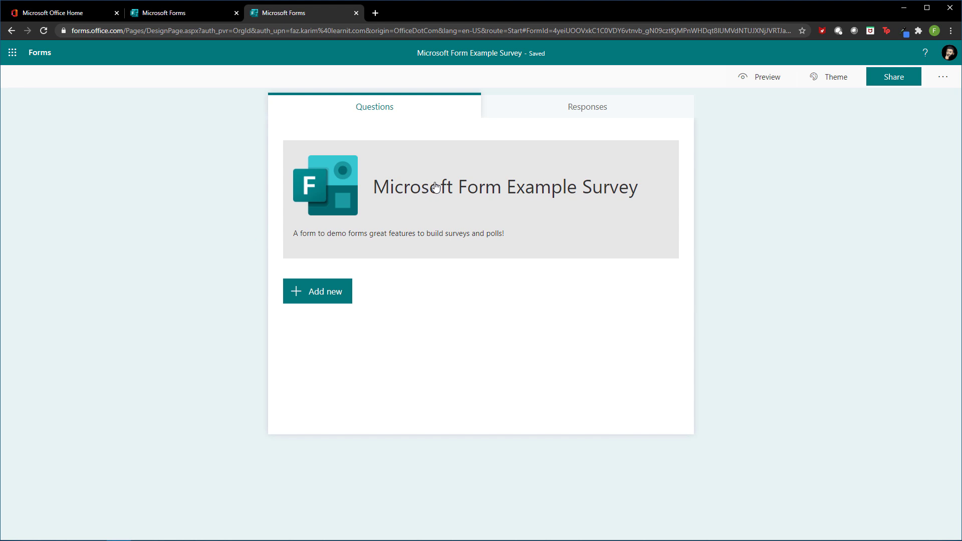
View the form's responses page and return to its questions.
click(573, 108)
click(447, 110)
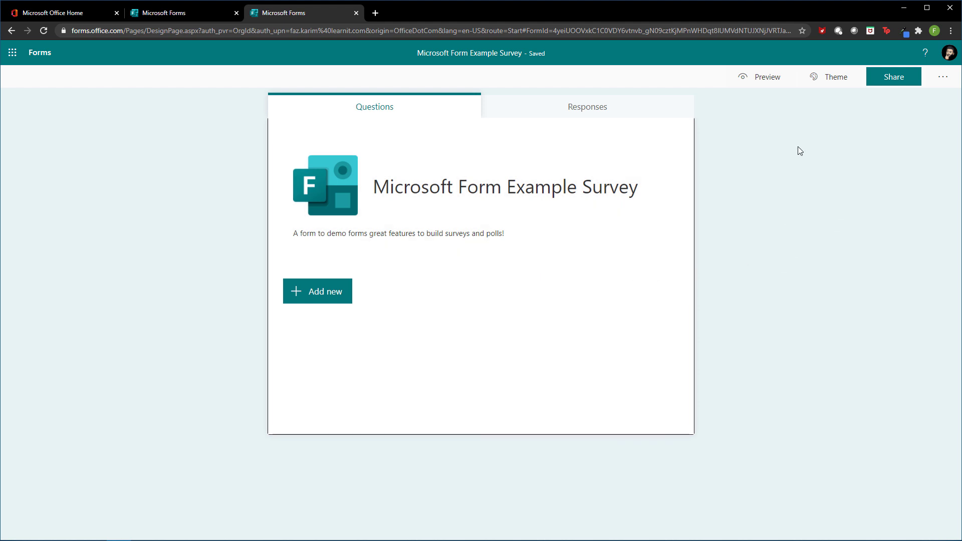
mouse_move(802, 67)
mouse_down()
mouse_move(862, 91)
mouse_move(828, 117)
mouse_up()
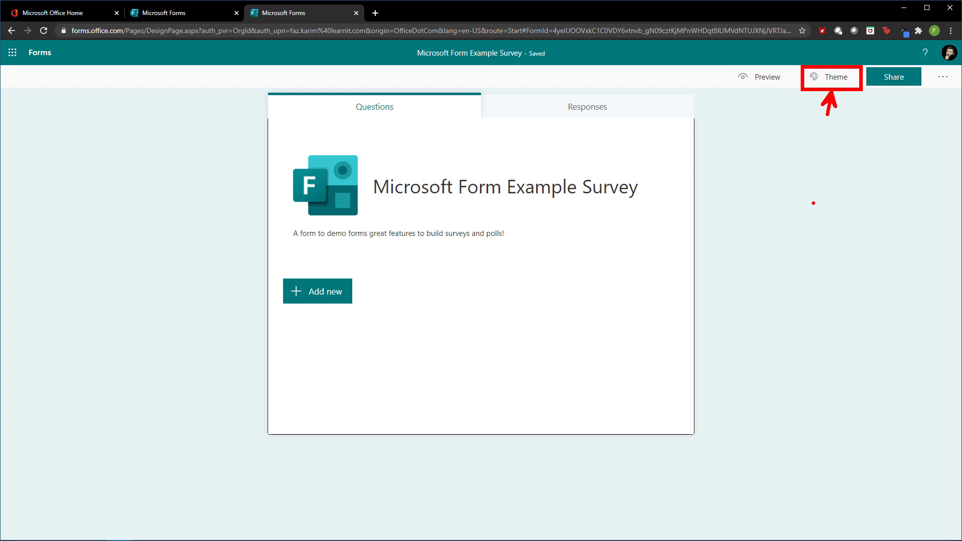
Try theme colours such as Teal, Raspberry and Pomegranate on the form, and apply Dark blue.
click(822, 84)
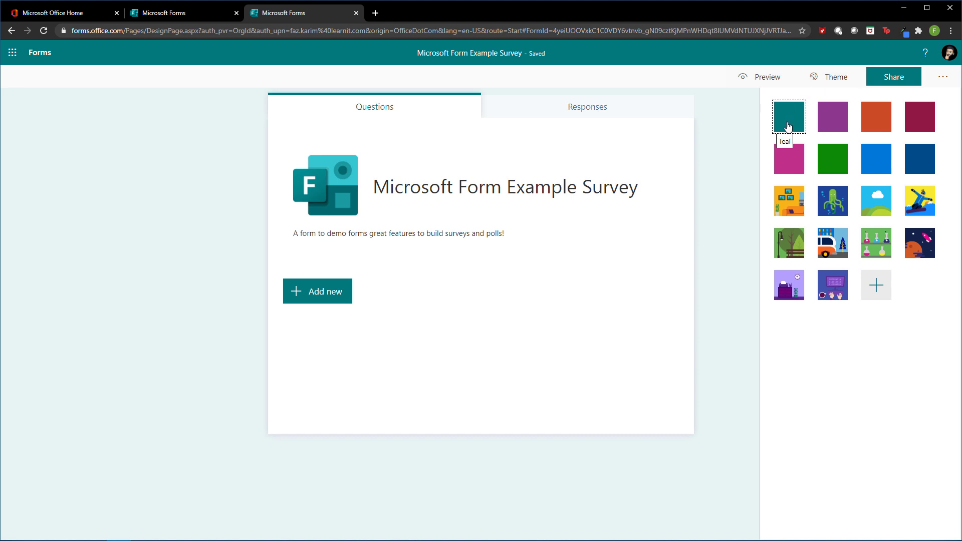
click(788, 127)
click(842, 127)
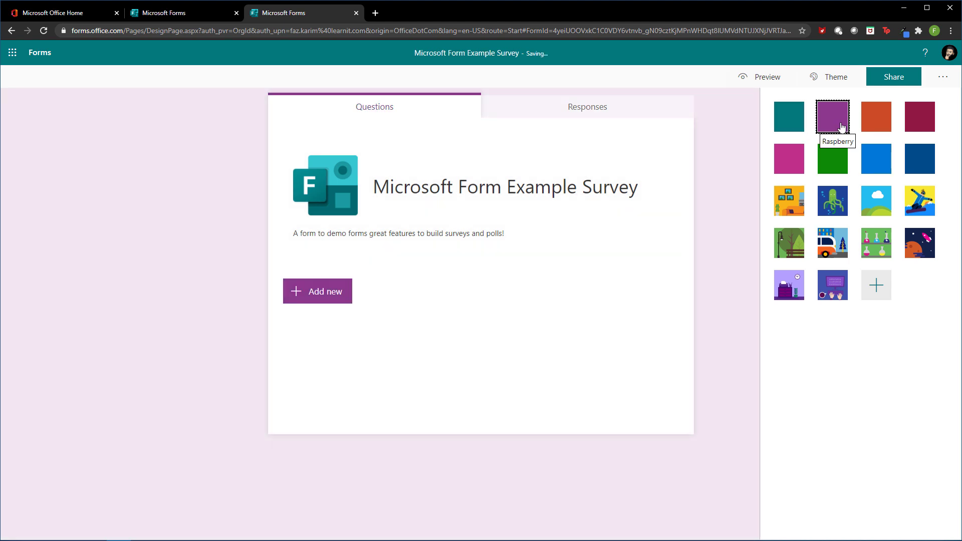
click(872, 123)
click(920, 128)
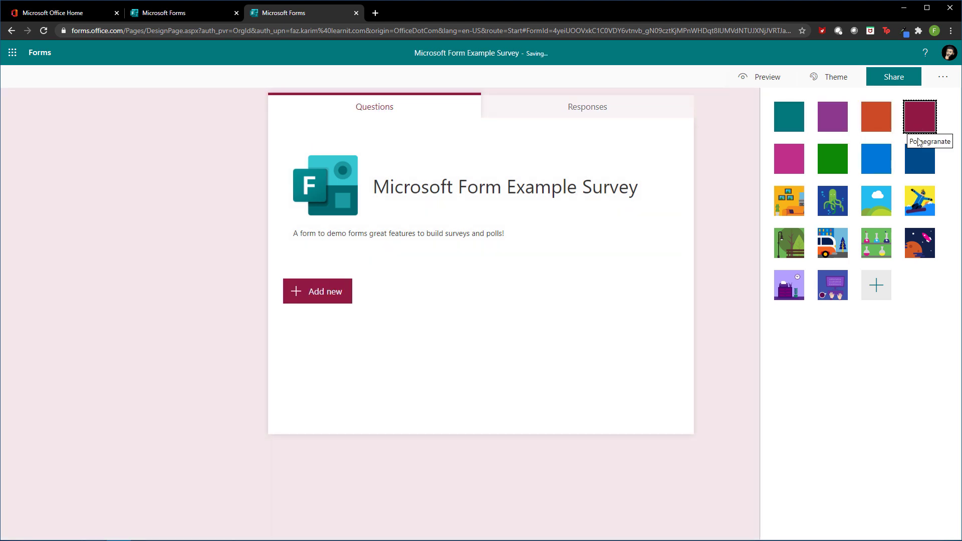
click(918, 158)
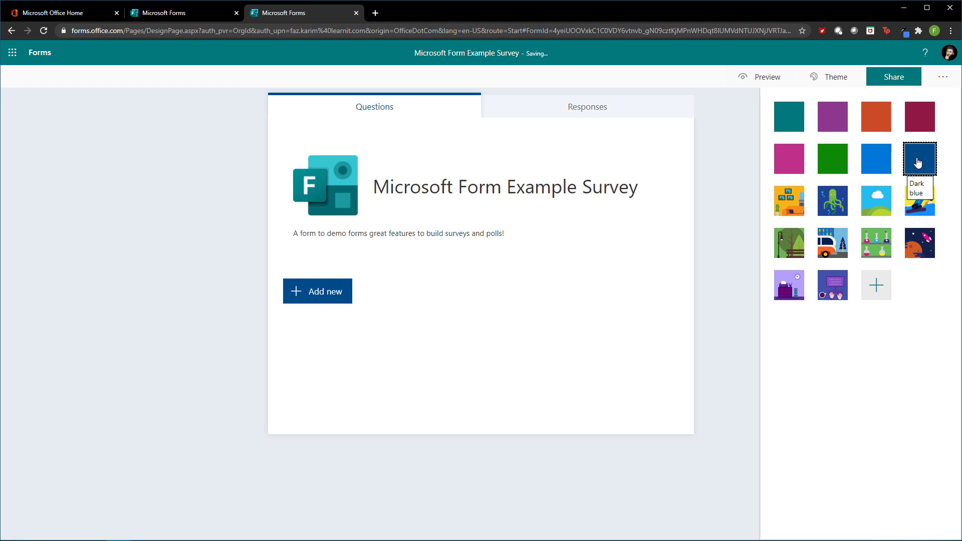
Try the blue, green and pink theme colours on the form.
click(878, 161)
click(832, 163)
click(790, 160)
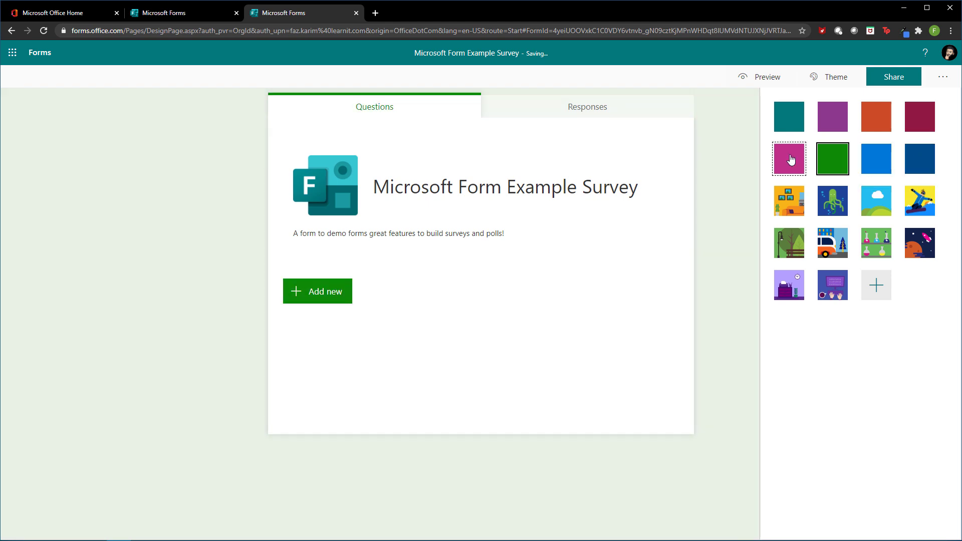
View the custom theme options for a background image and a hex colour, and return to the theme choices.
click(885, 285)
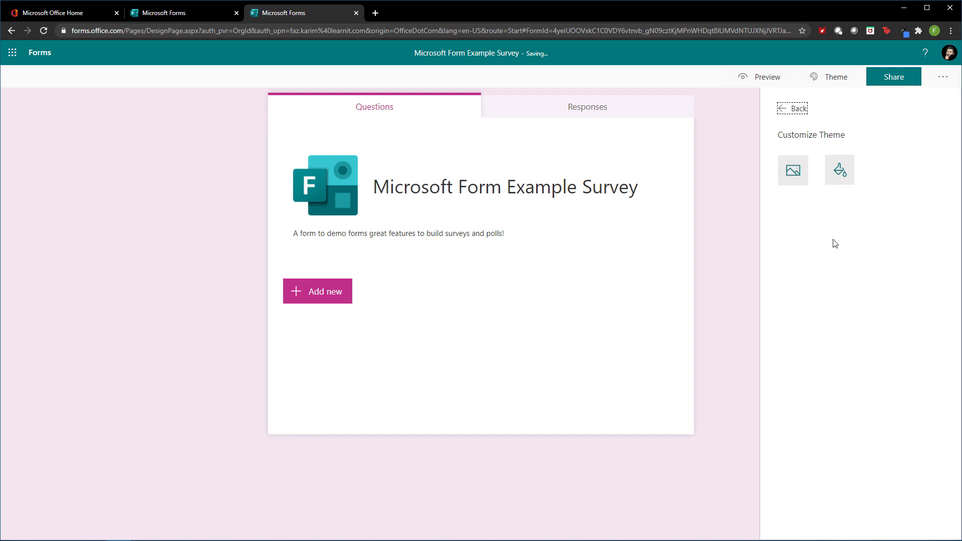
click(841, 173)
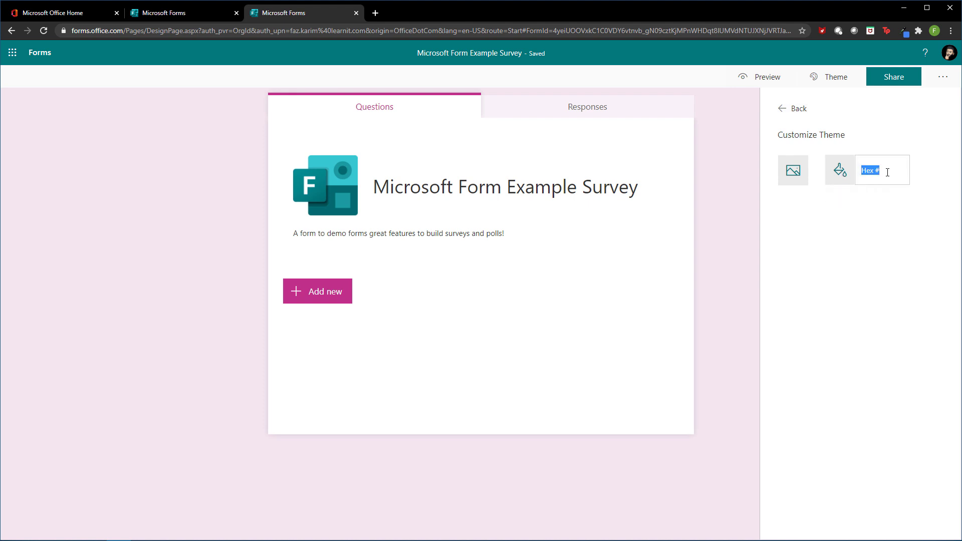
click(794, 113)
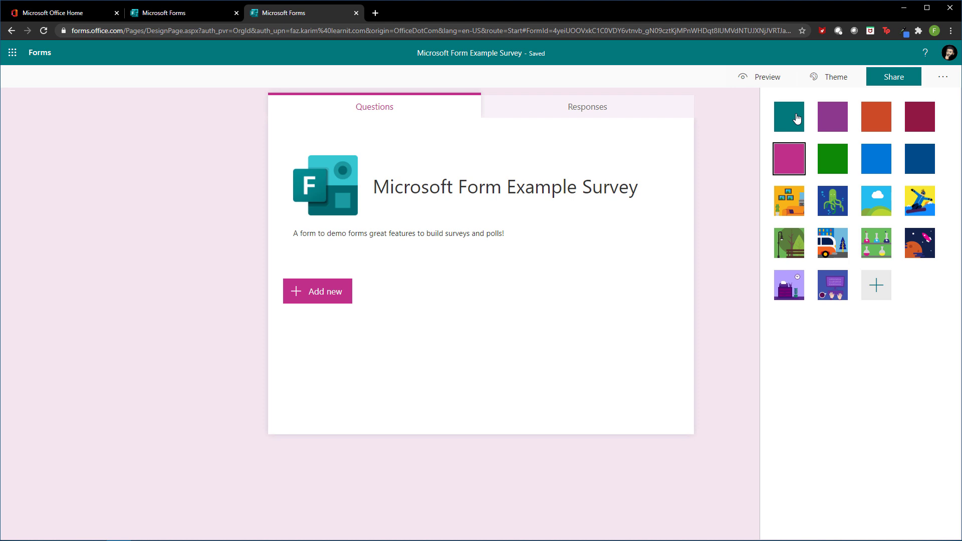
Try the illustrated theme of a blue desk with a computer and coffee cup, and close the theme choices.
click(834, 288)
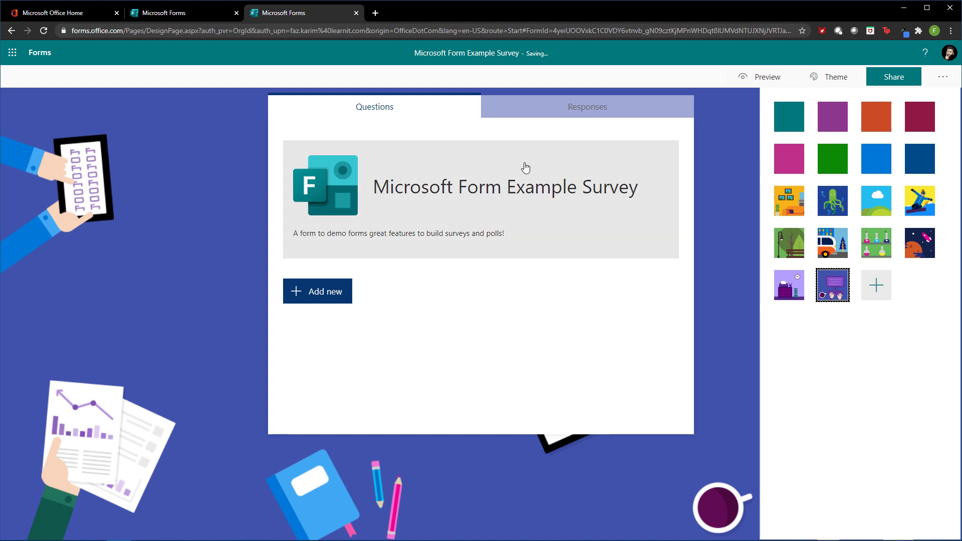
click(847, 81)
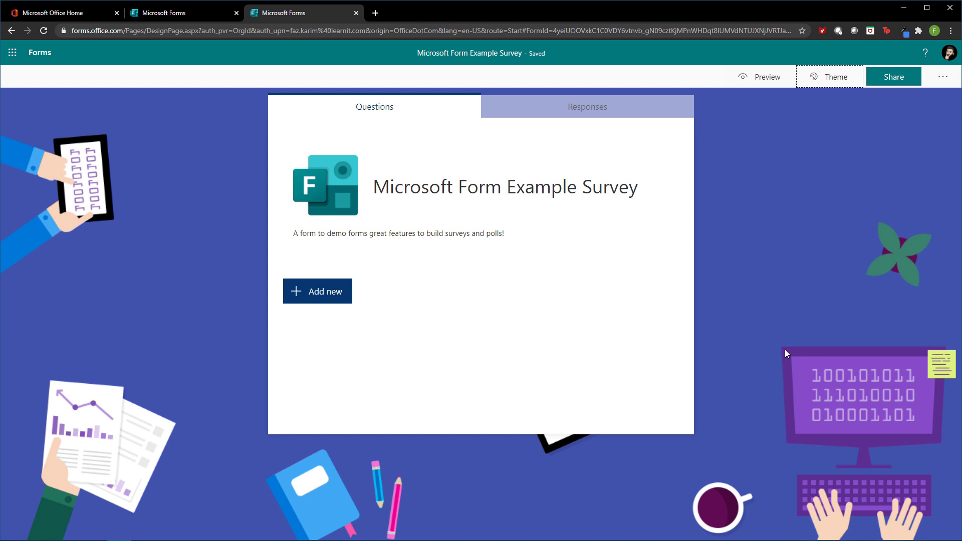
Preview the form in its computer and mobile layouts, and return to editing.
click(767, 78)
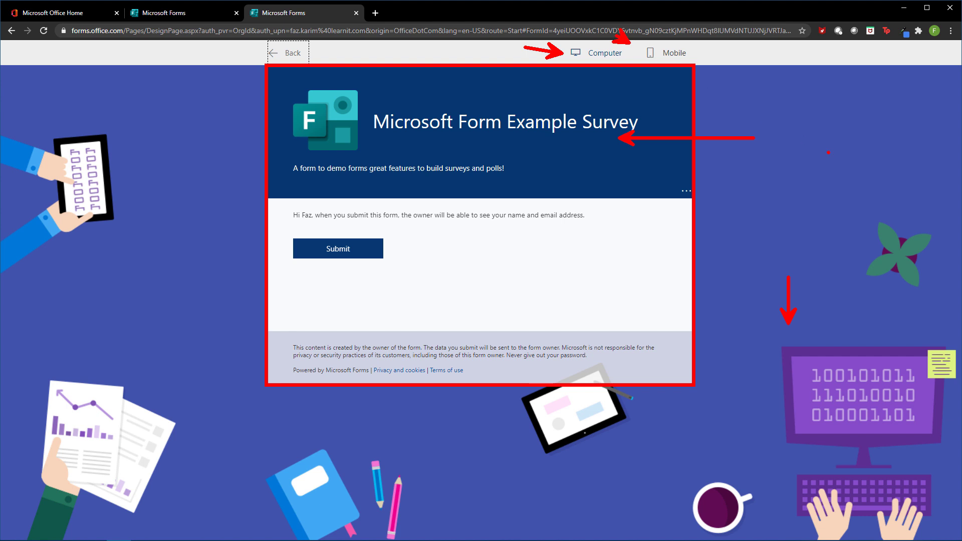
click(672, 54)
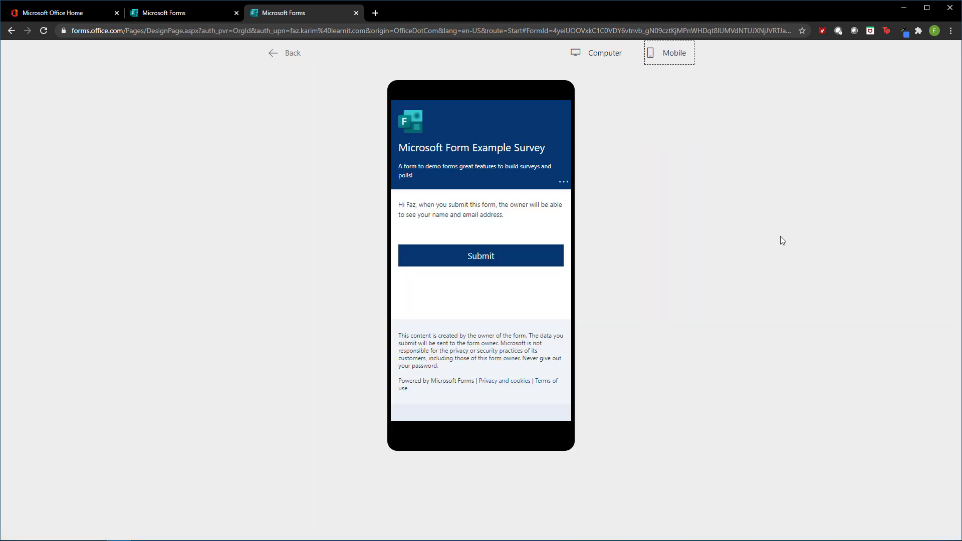
click(596, 55)
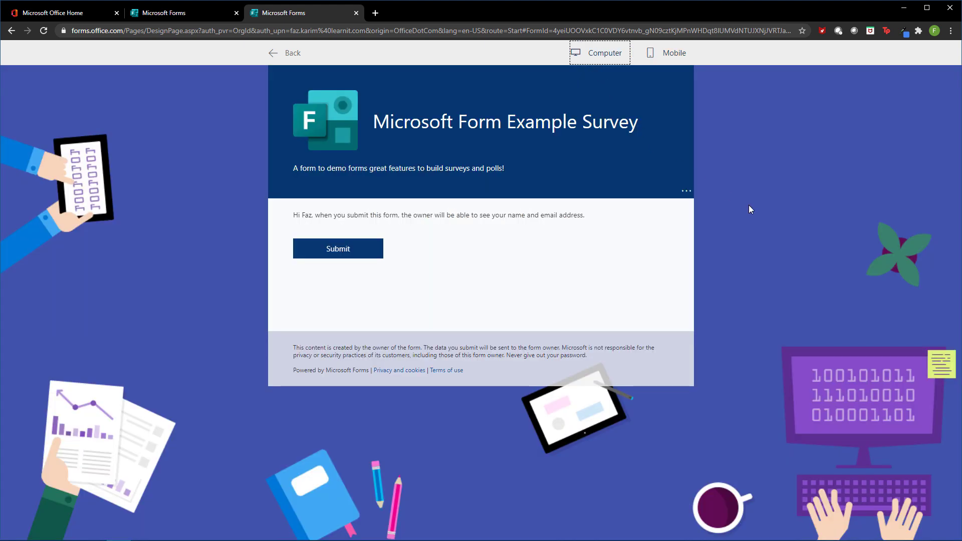
click(285, 55)
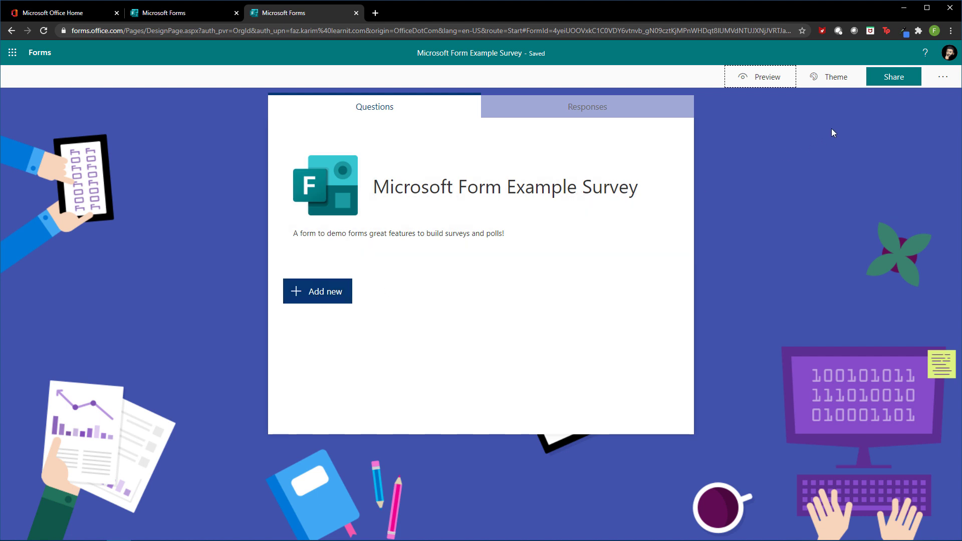
Try illustrated themes such as the urban park and home office, and apply the blue sky theme with clouds and green hills.
click(828, 80)
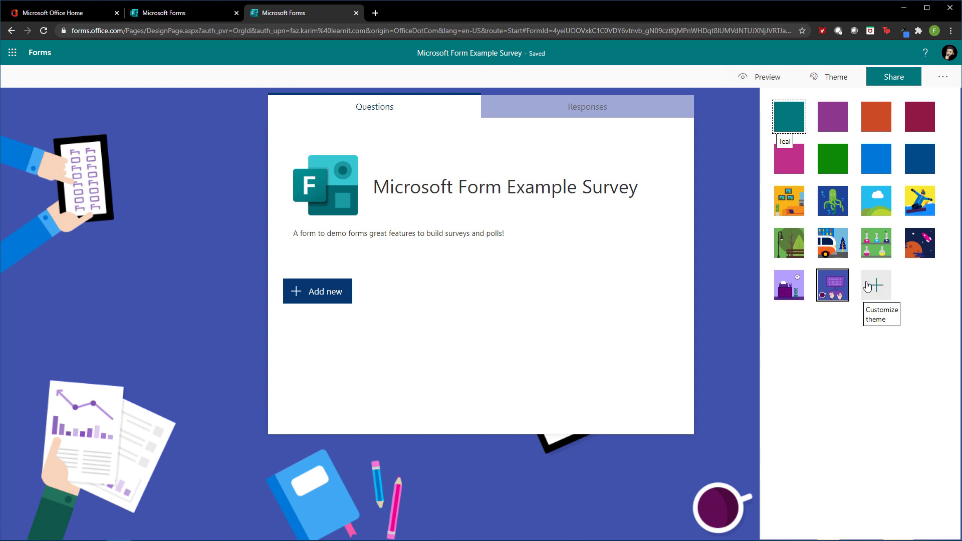
click(789, 285)
click(791, 243)
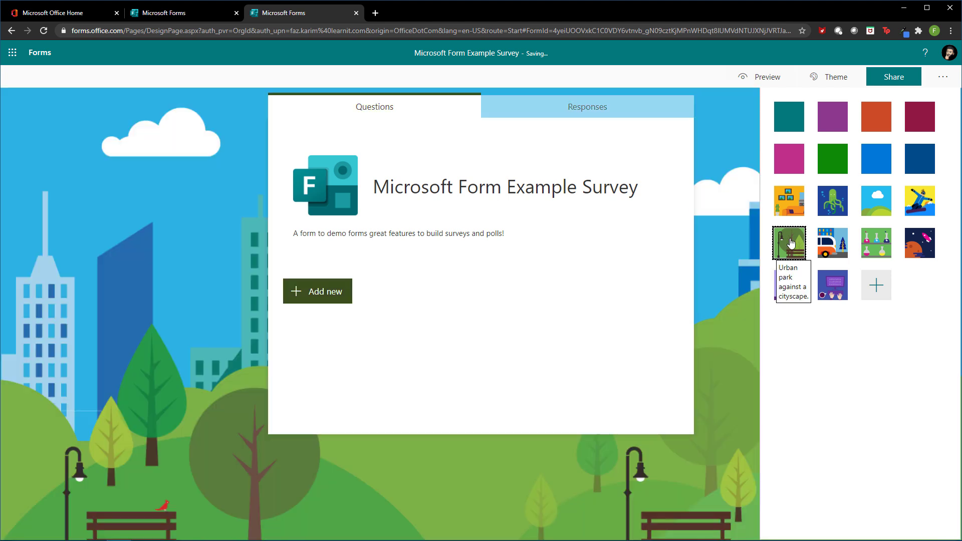
click(792, 214)
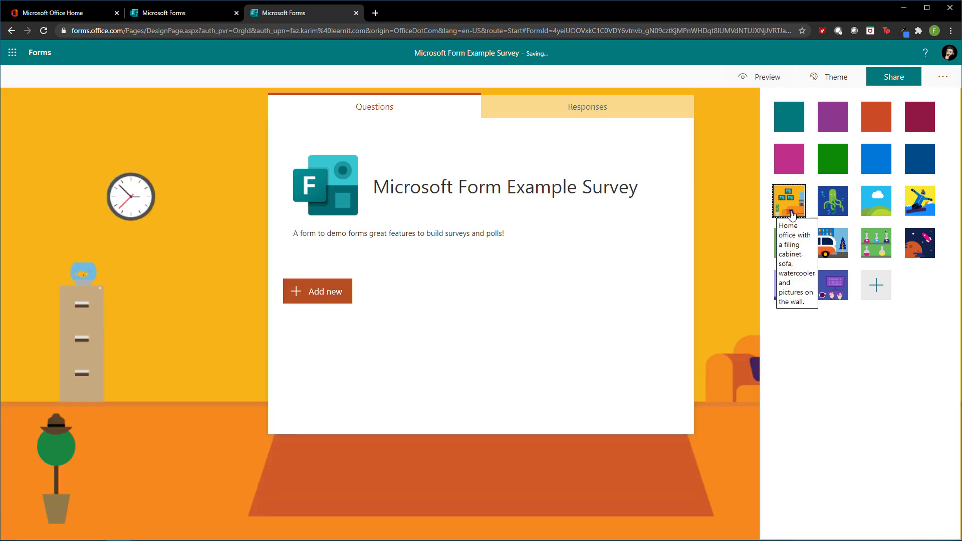
click(876, 207)
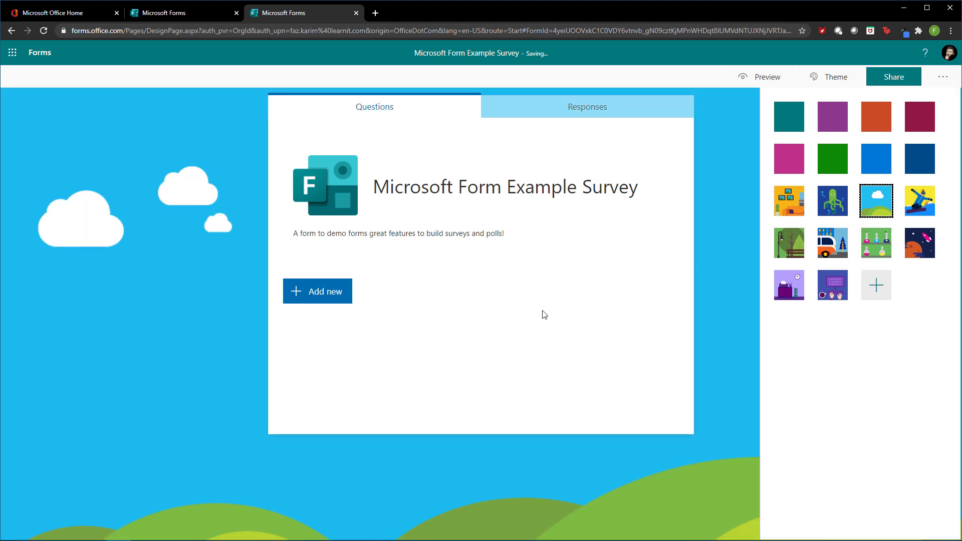
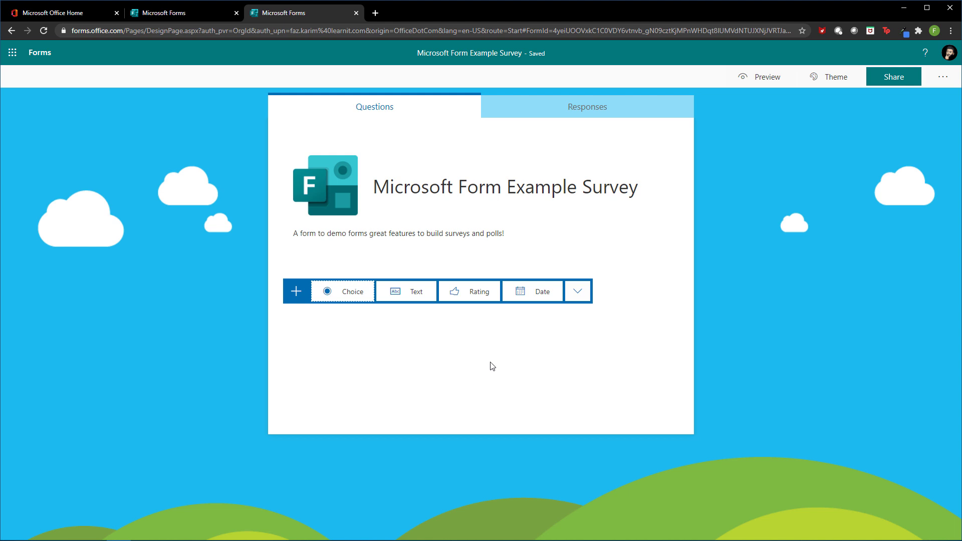
Add a new section to the form and title it "Office 365 assessment".
click(578, 295)
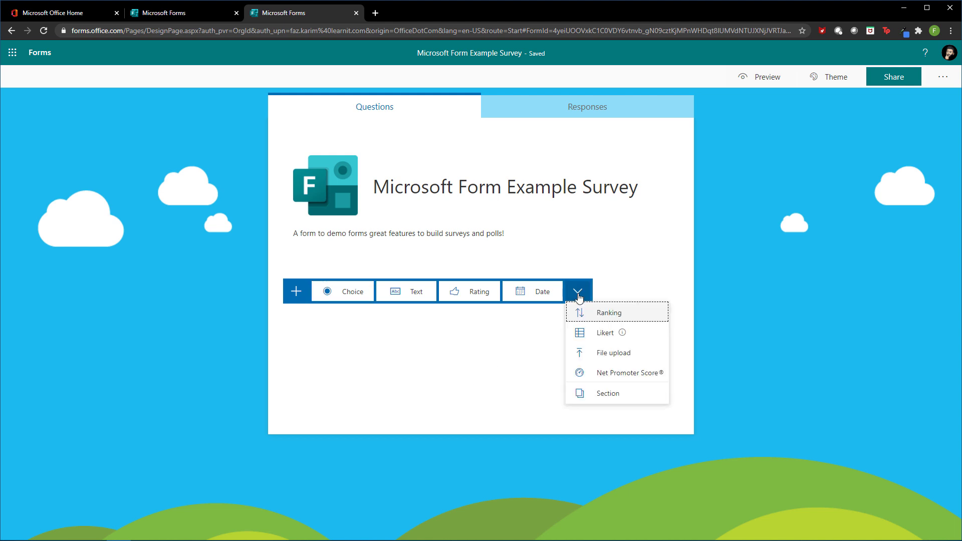
click(608, 394)
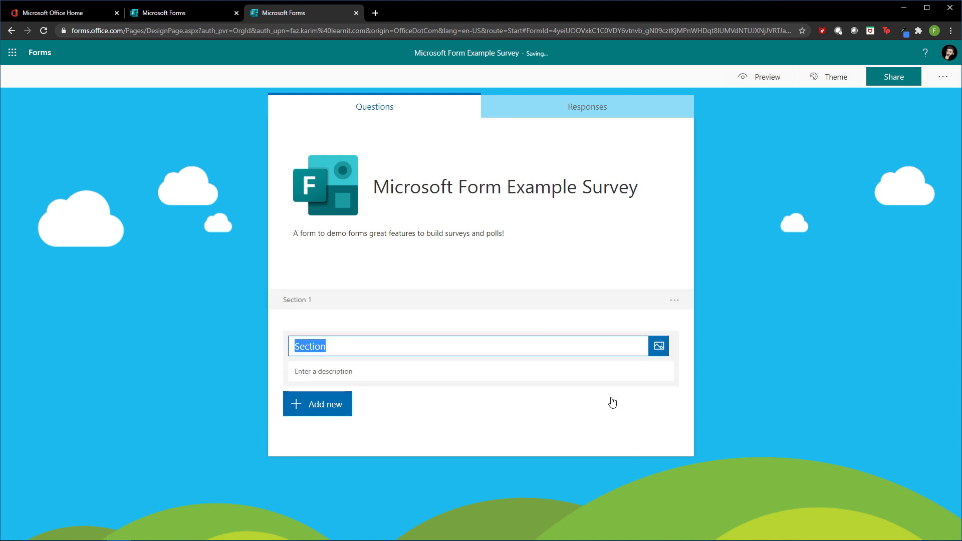
key(BackSpace)
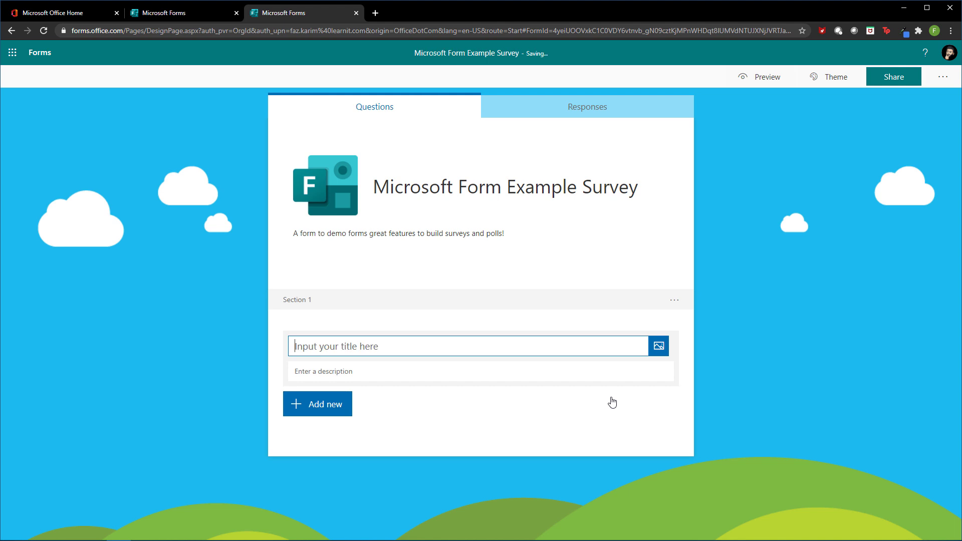
text(Office 365 assessment)
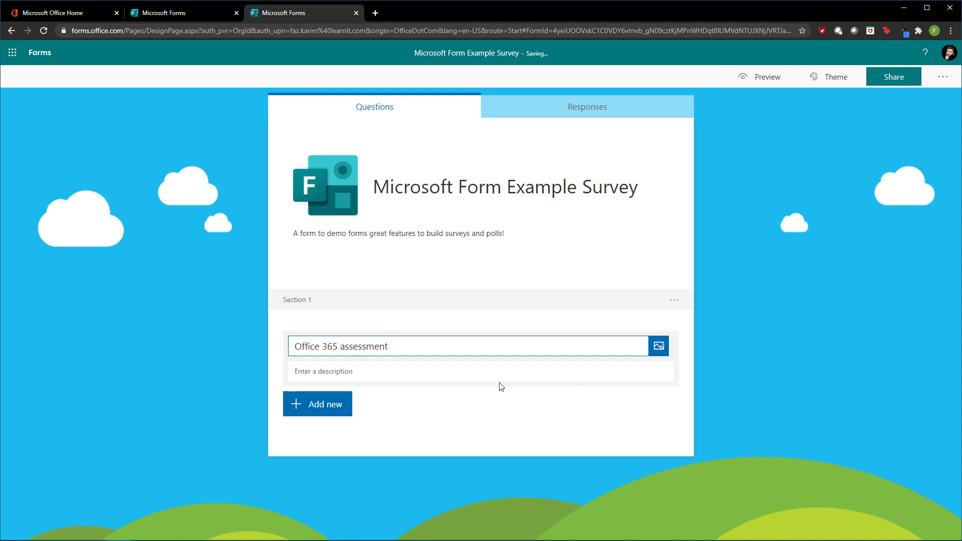
Enter the section description "a poll to see who uses office 365!" followed by the sunglasses emoji.
click(448, 374)
text(a poll to see)
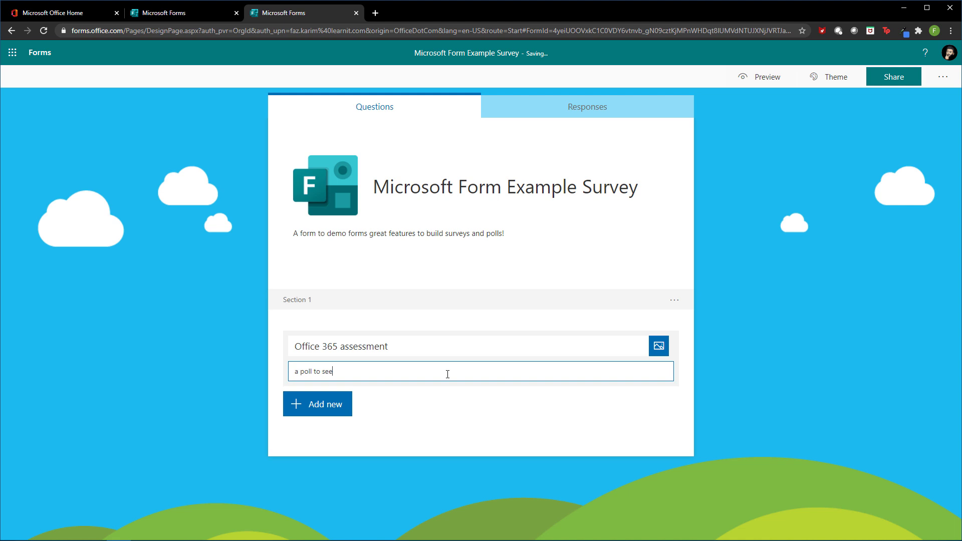
text( who uses office 365!)
key(super+period)
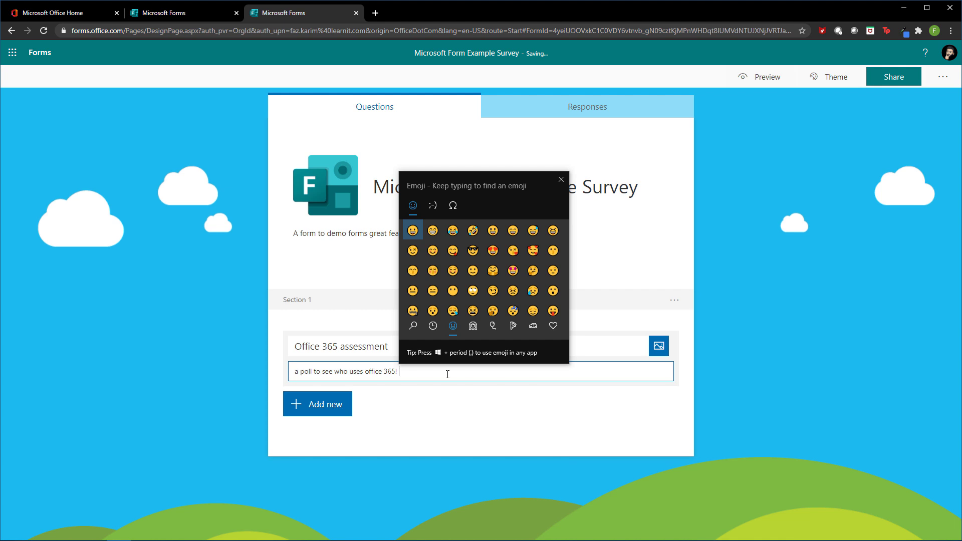
click(472, 251)
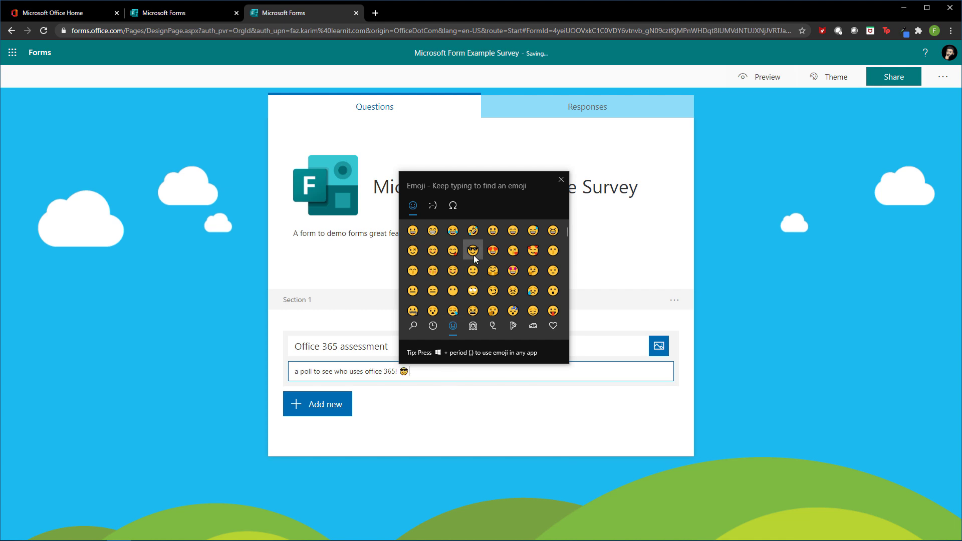
click(561, 181)
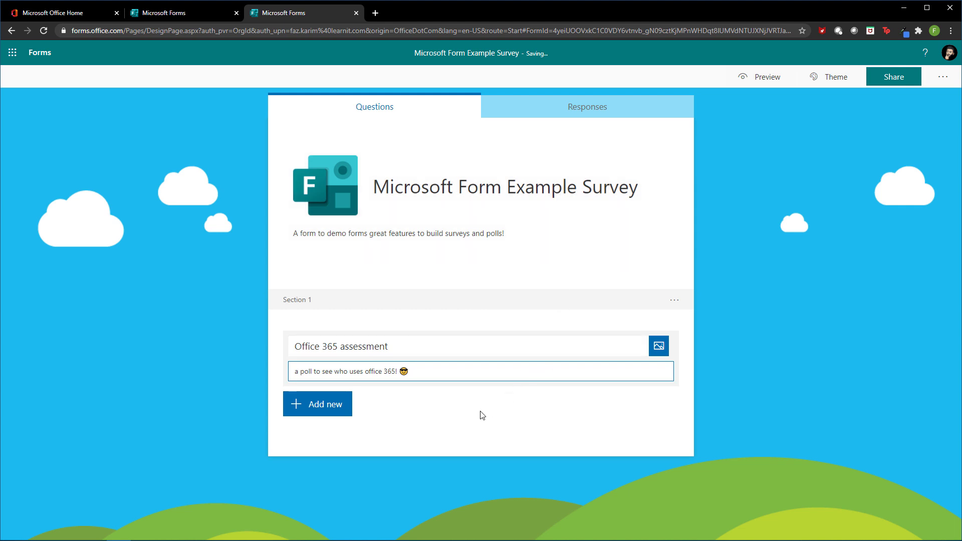
Insert the 220x220 Office logo into the section from a Bing image search for "Office 365 logo".
click(666, 352)
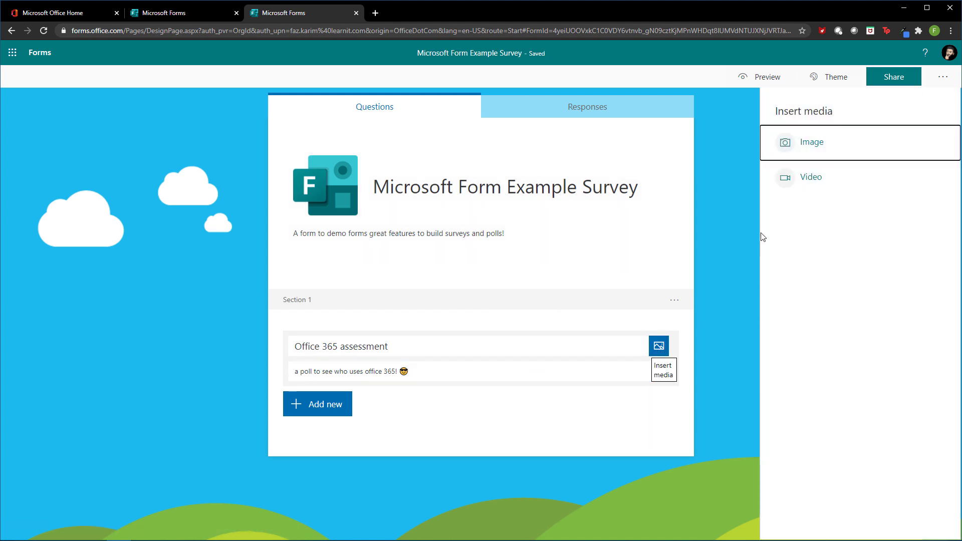
click(811, 152)
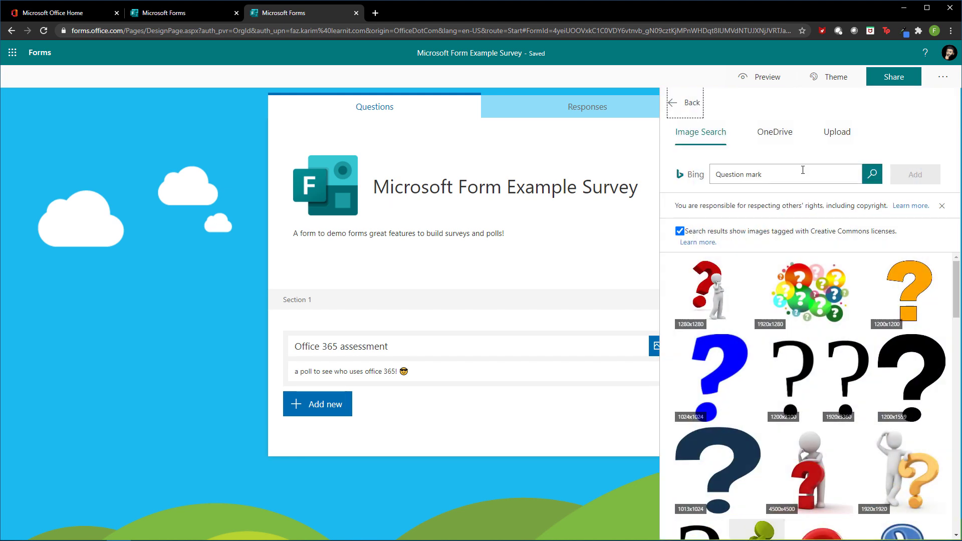
click(803, 170)
key(ctrl+a)
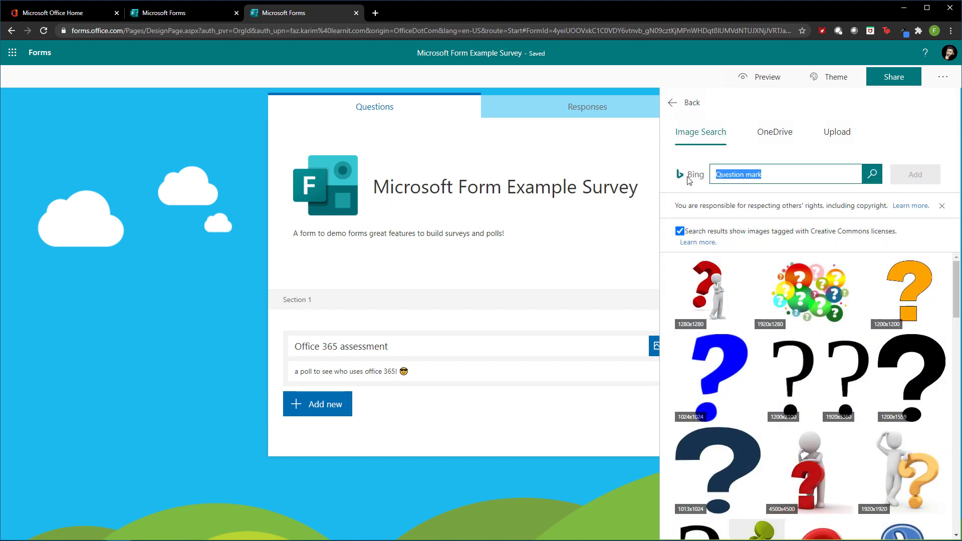
key(BackSpace)
text(Offic)
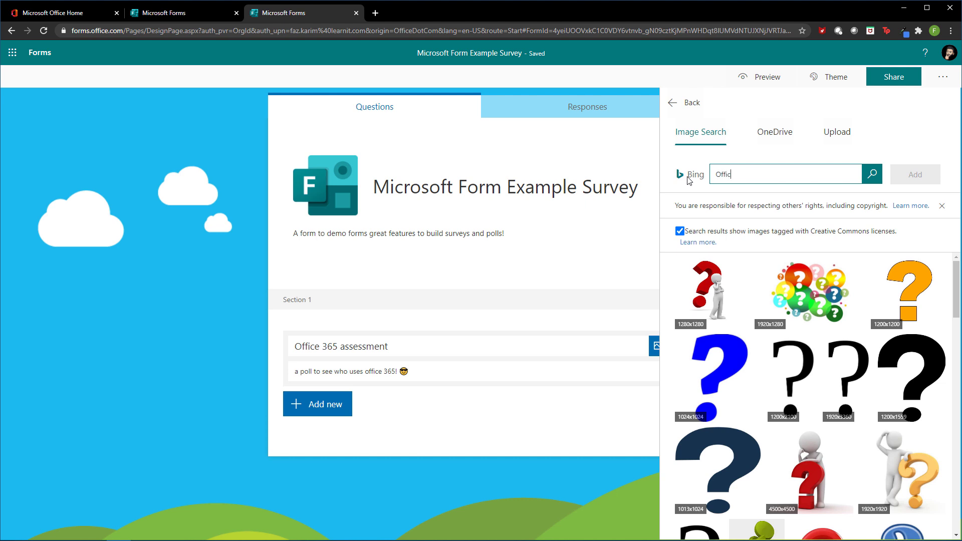
text(e 365 logo)
key(Return)
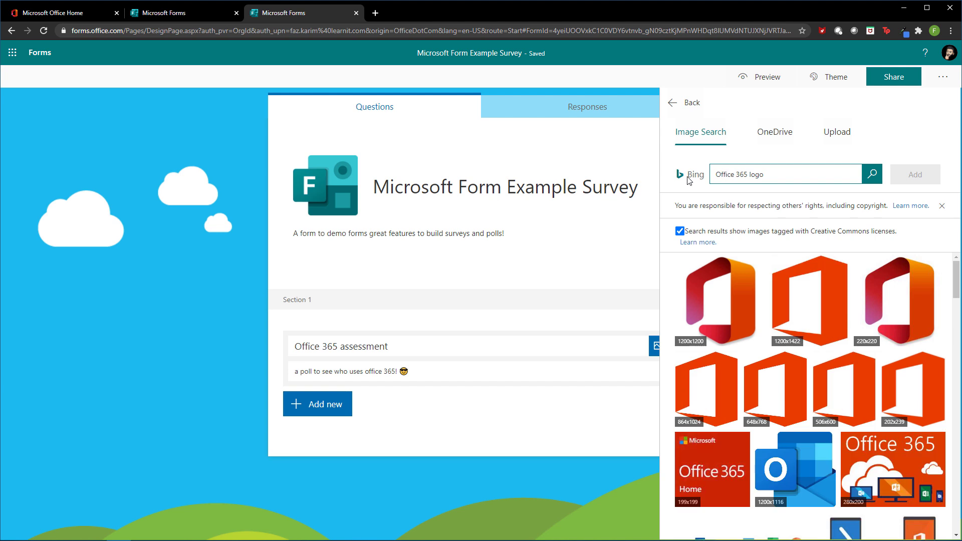
click(924, 296)
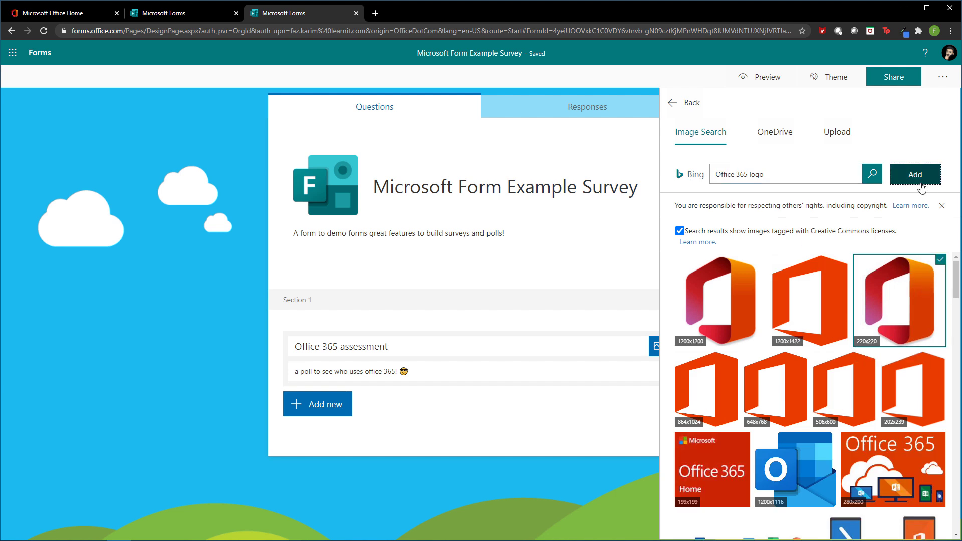
click(915, 175)
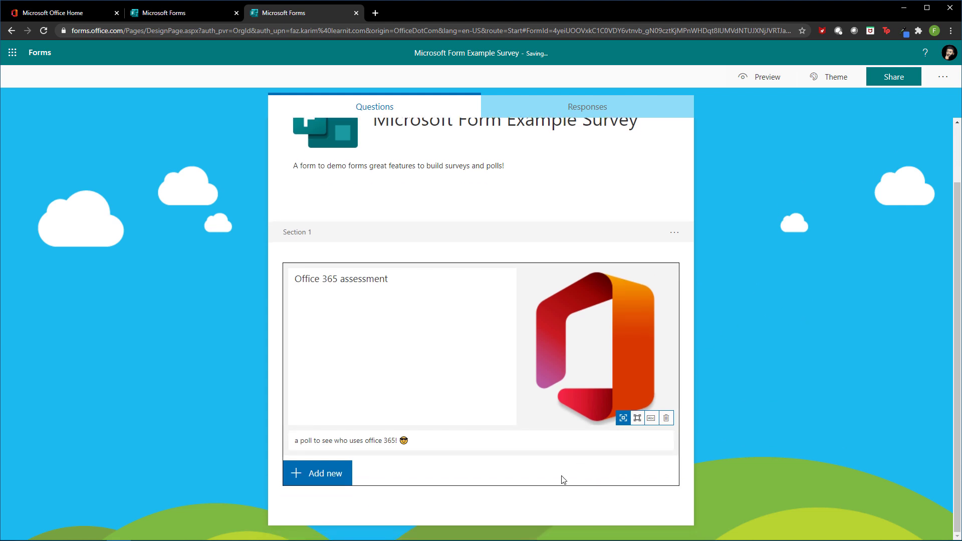
click(874, 402)
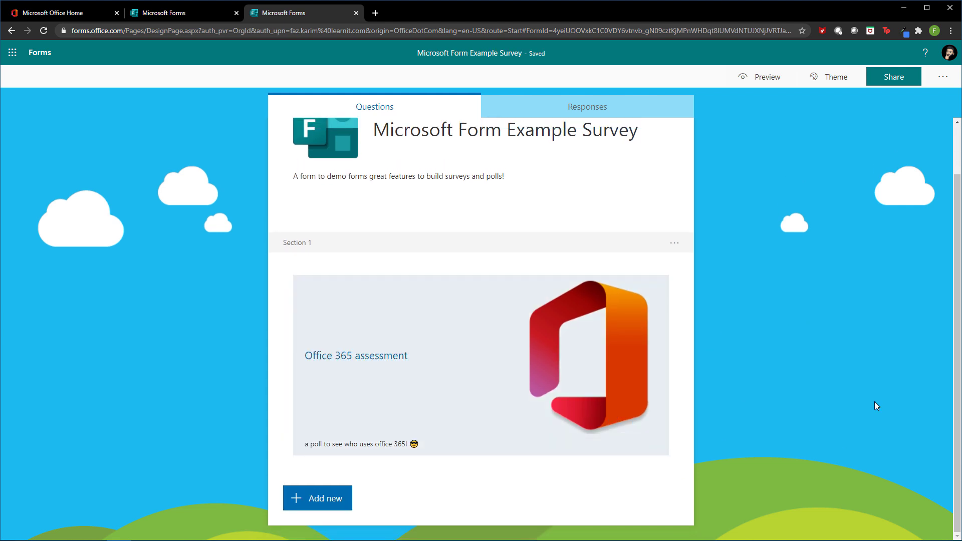
View the responses page, preview the form with its Office 365 assessment section, and return to editing.
click(597, 108)
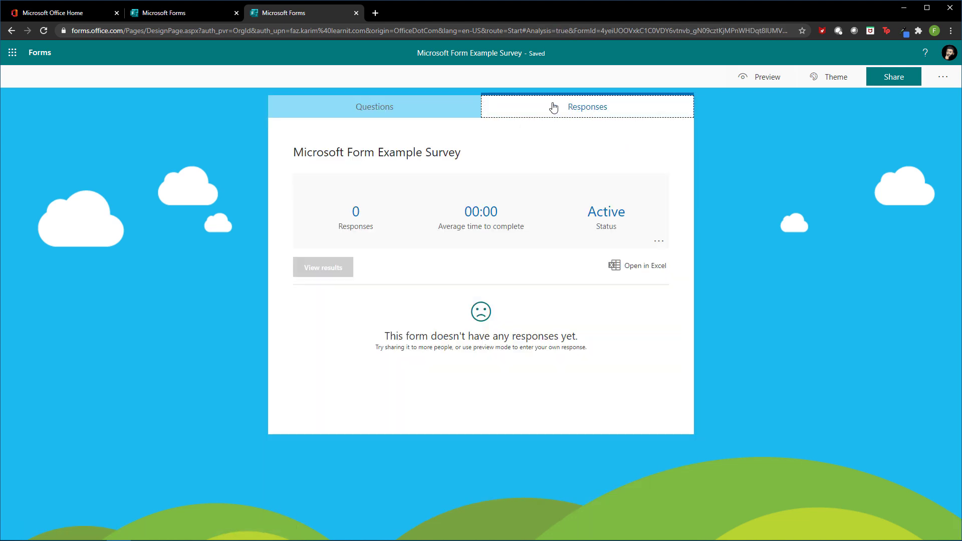
click(453, 104)
click(752, 79)
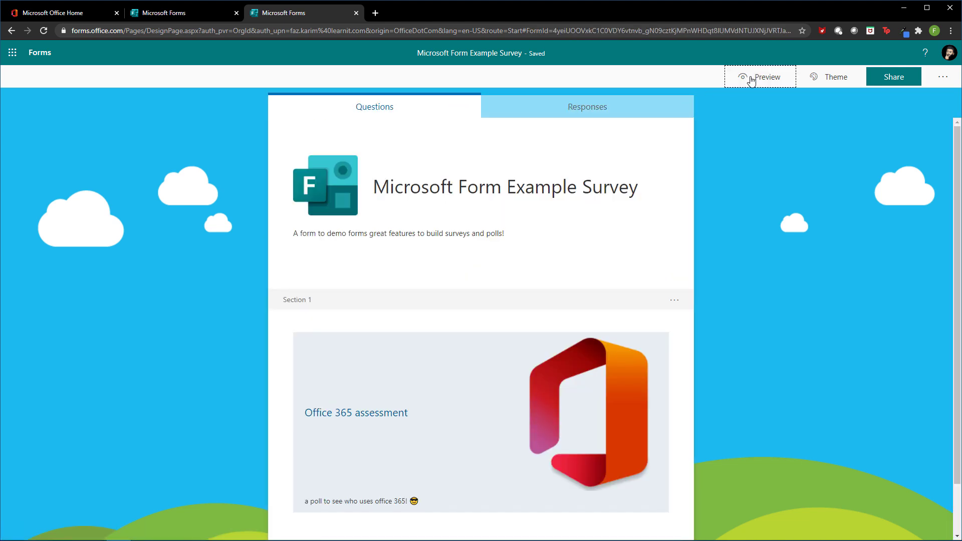
scroll(436, 408, down, 1)
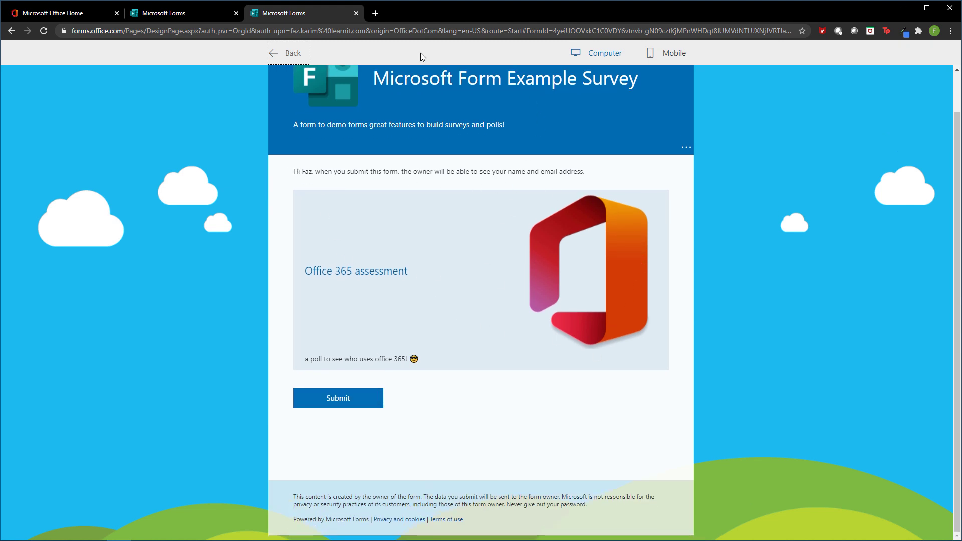
click(277, 59)
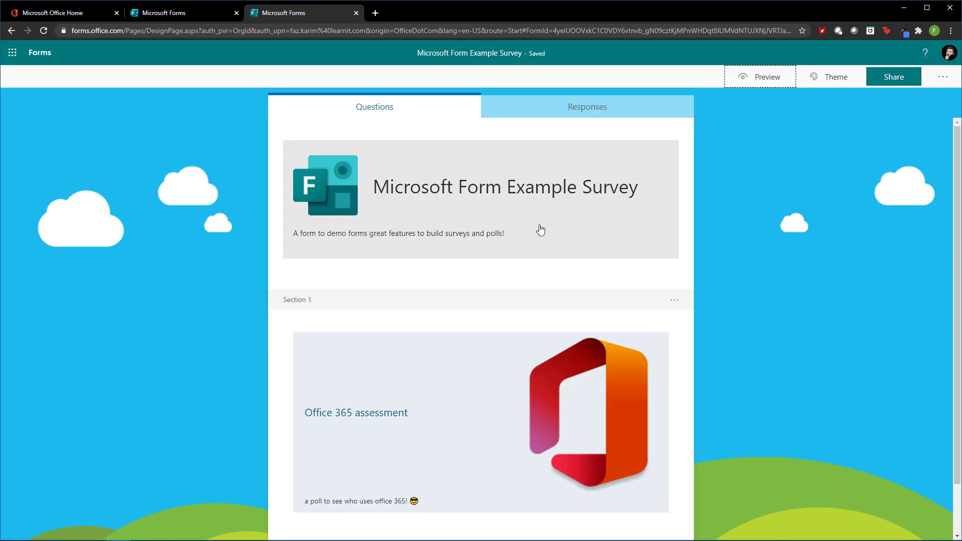
Add a choice question to the Office 365 assessment section reading "What Office 365 Web Apps do you use?".
scroll(537, 240, down, 1)
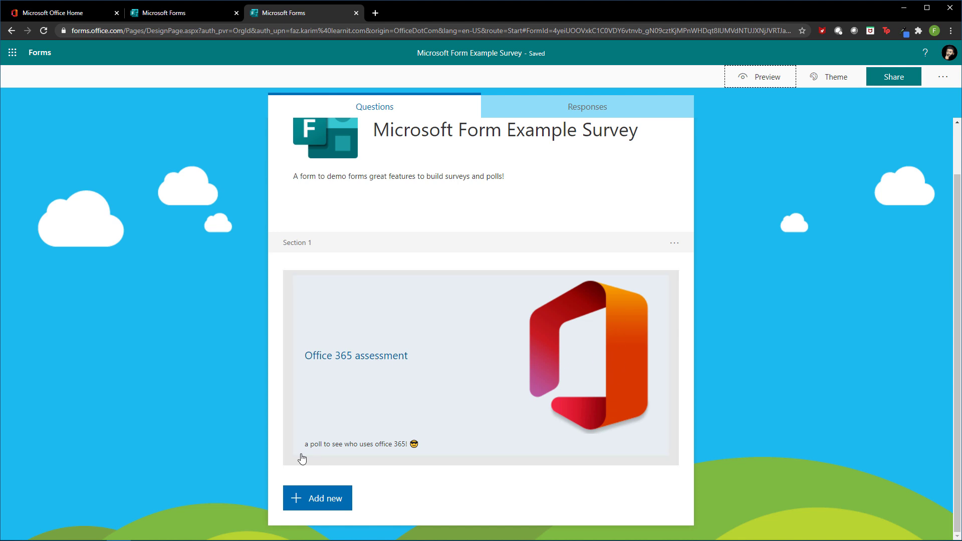
click(322, 509)
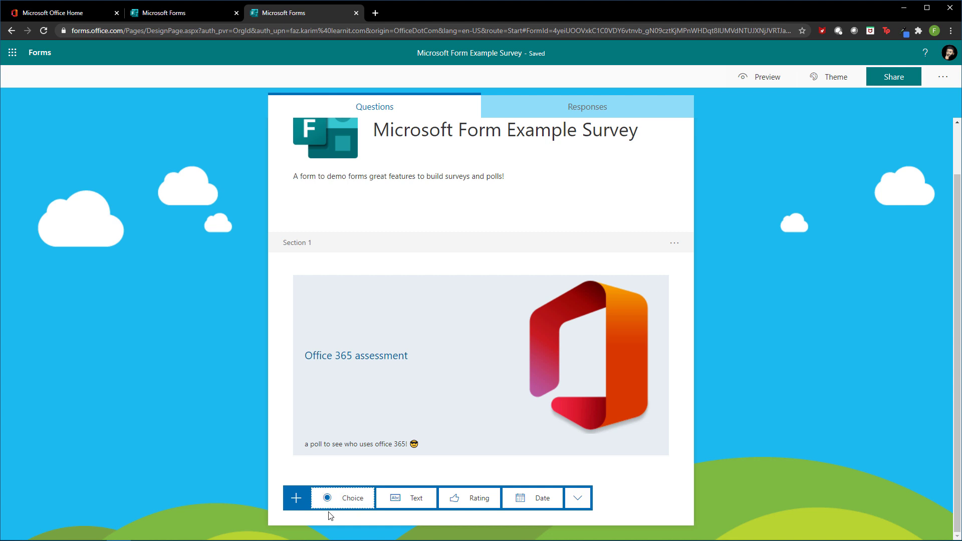
click(344, 499)
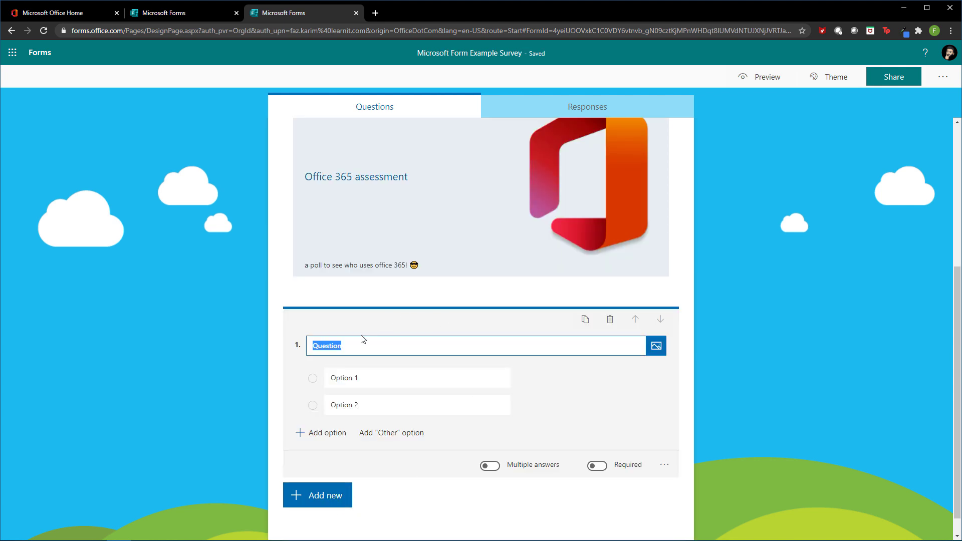
key(BackSpace)
text(W)
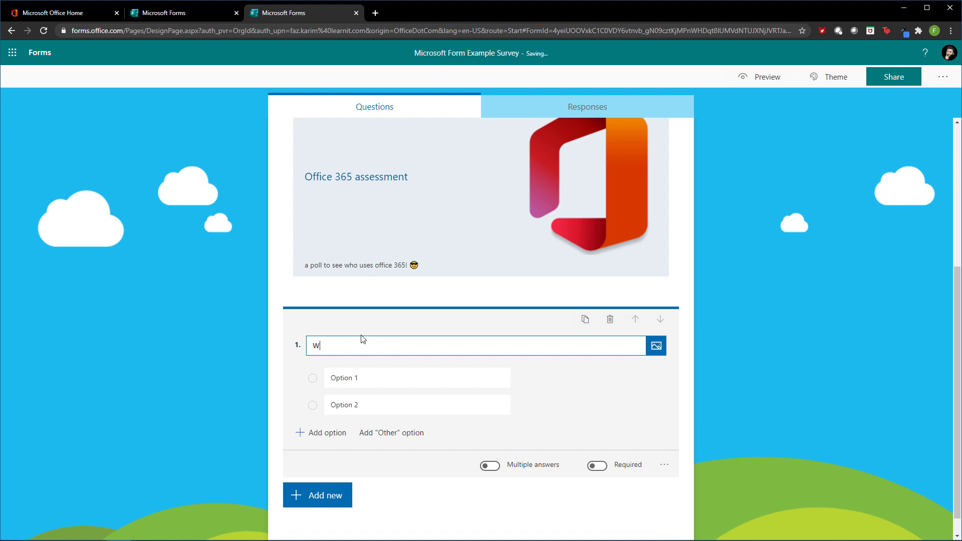
text(hat Office 365 Web Apps do you use?)
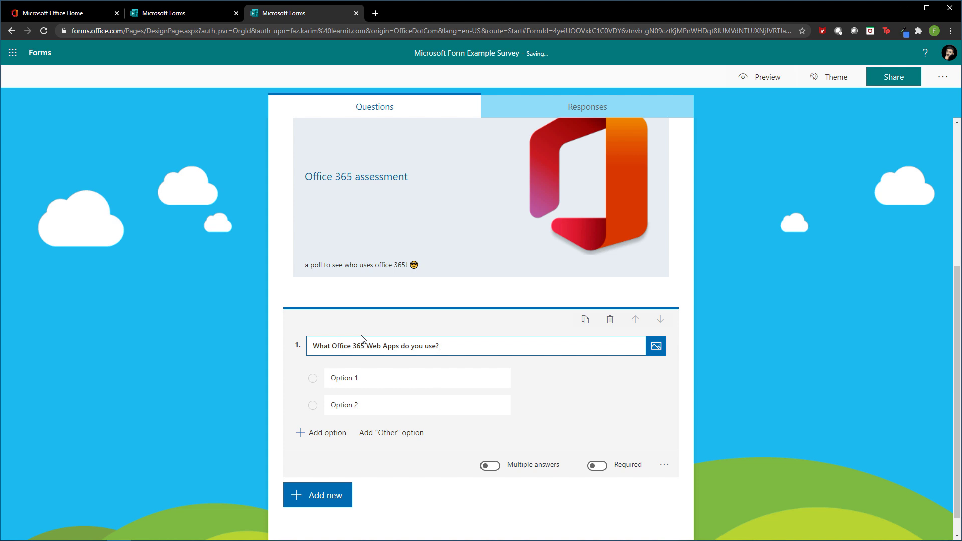
Name the first two answer options of the web apps question "Microsoft Forms" and "Yammer".
click(342, 378)
text(Micros)
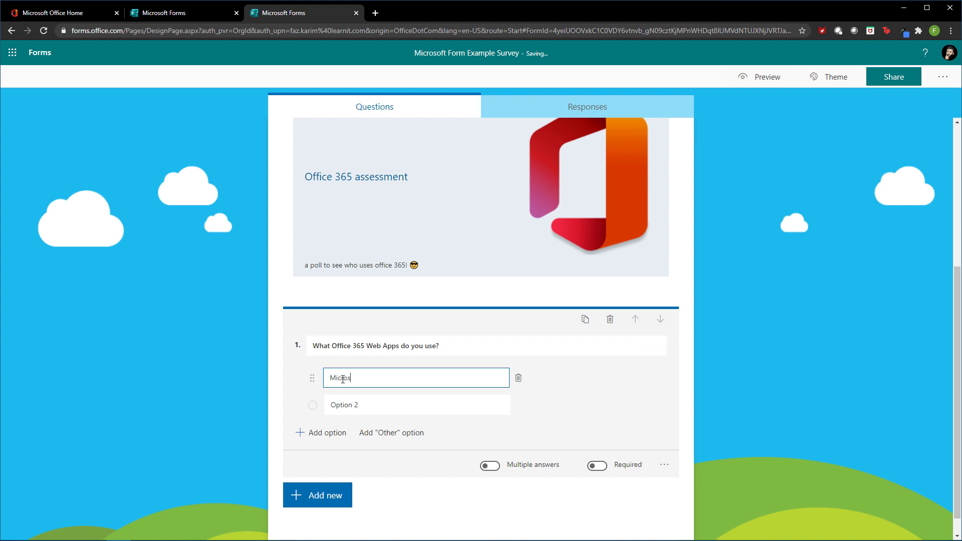
text(oft Forms)
click(351, 408)
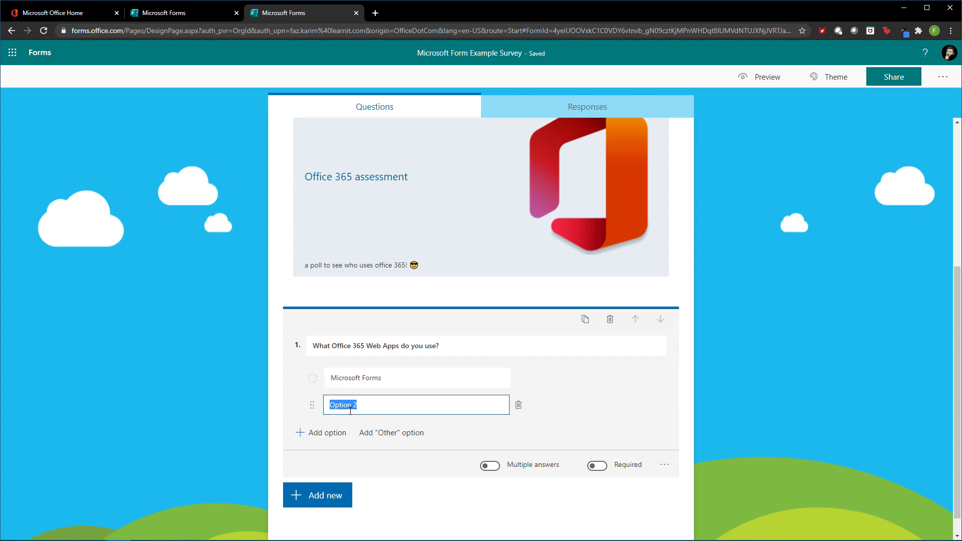
text(Yammer)
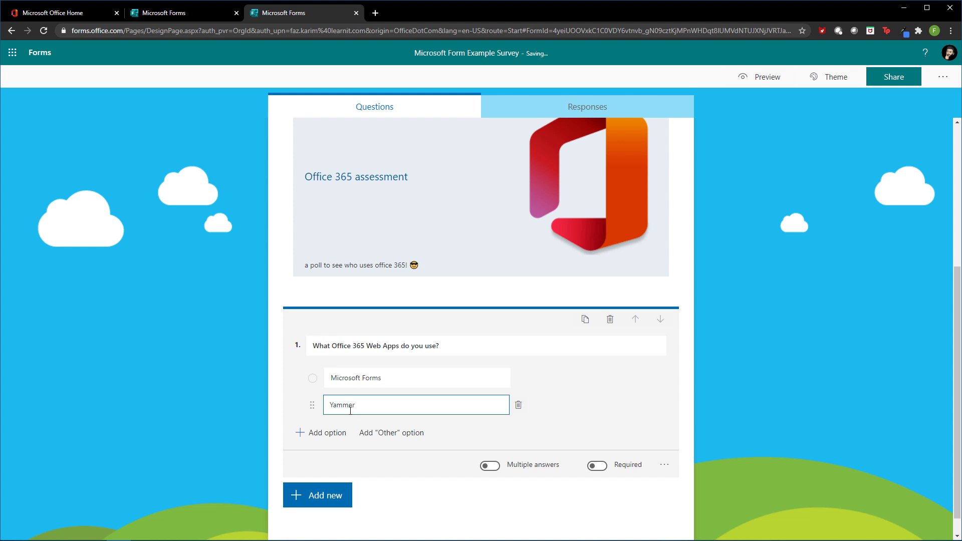
Add three more answer options to the web apps question: "OneDrive", "SharePoint Online" with corrected capitalization, and "Microsoft Stream".
click(328, 432)
key(BackSpace)
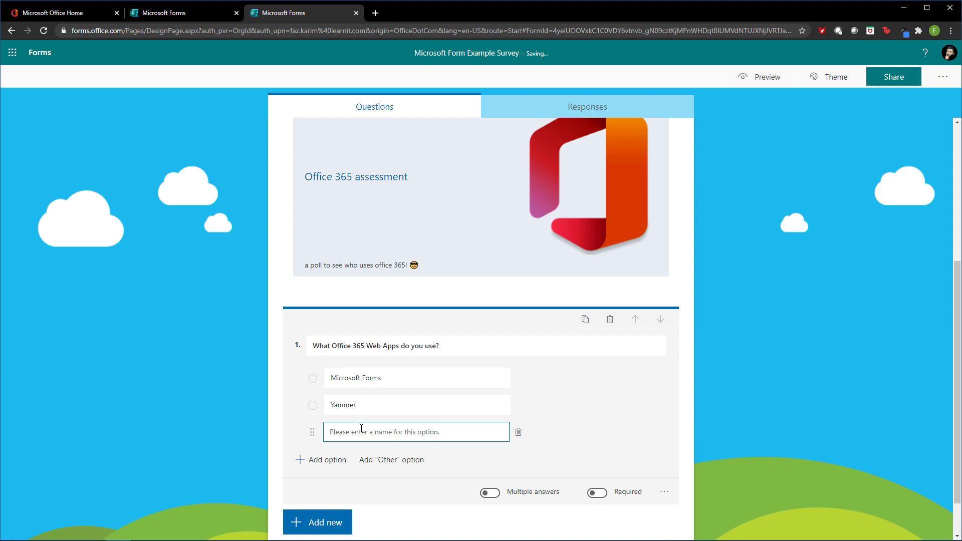
text(OneDrive)
click(333, 460)
text(S)
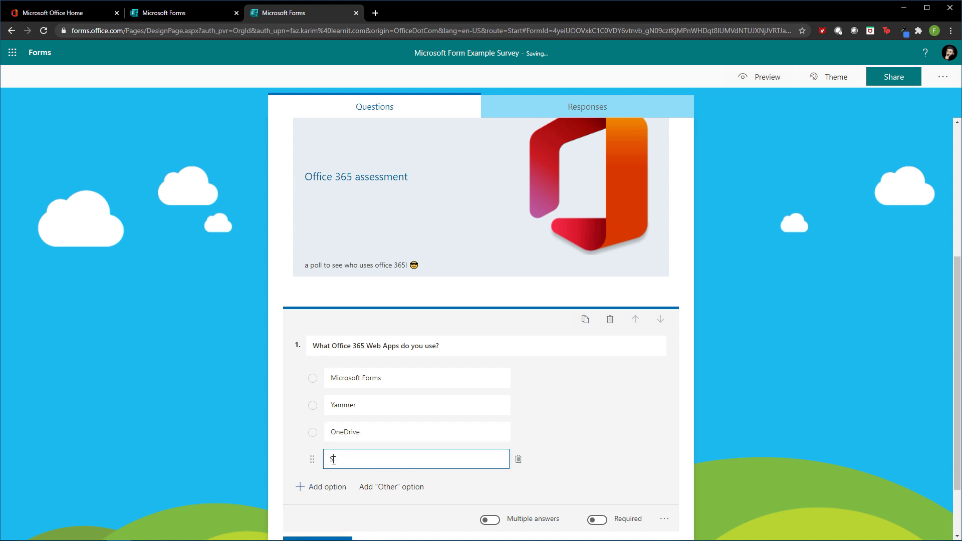
text(harepoint Online)
right_click(347, 458)
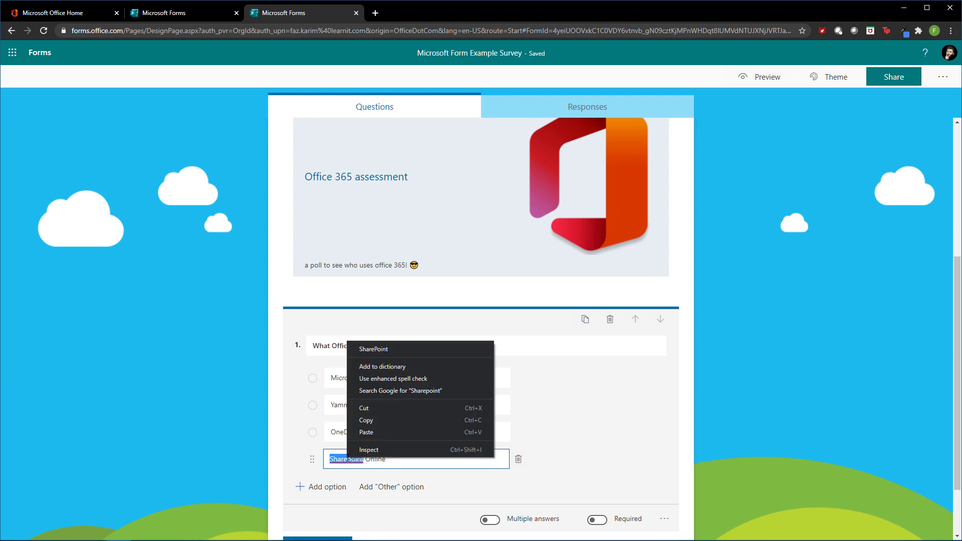
click(373, 350)
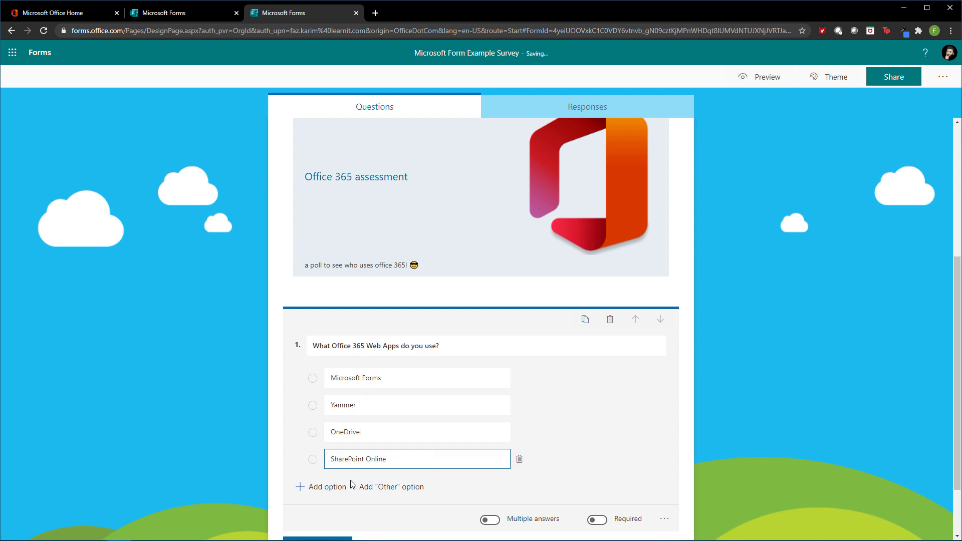
click(319, 486)
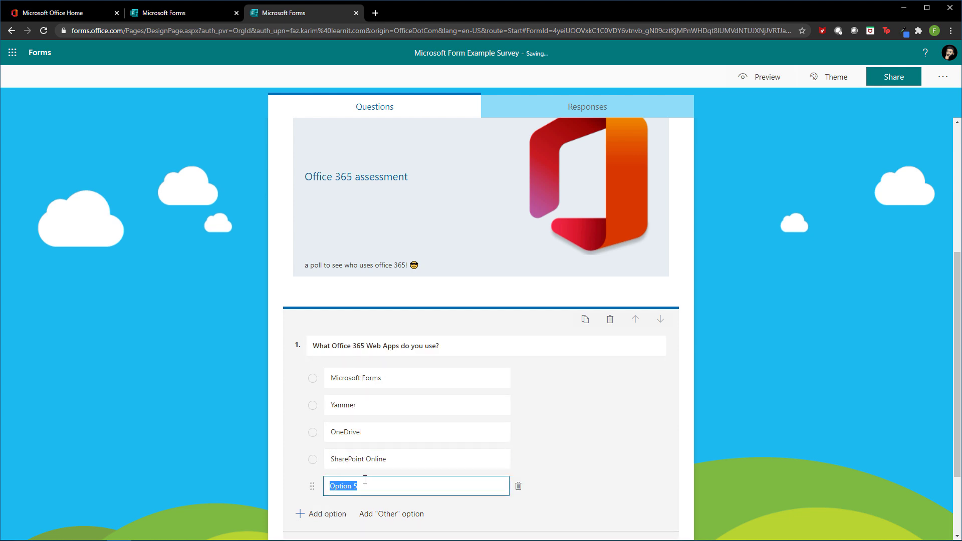
text(Microsoft Stream)
Add an "Other" option in place of an unnamed sixth option and allow multiple answers to the question.
click(314, 514)
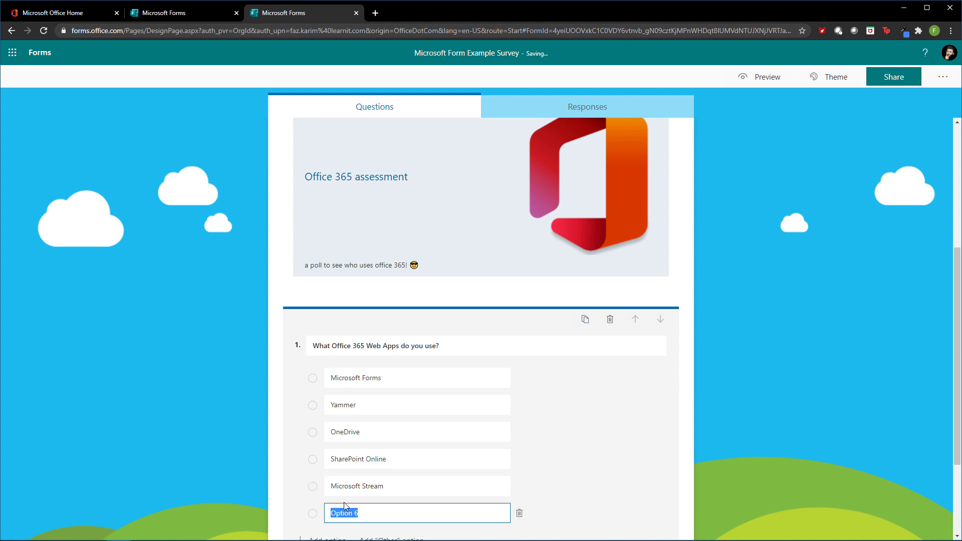
scroll(351, 502, down, 2)
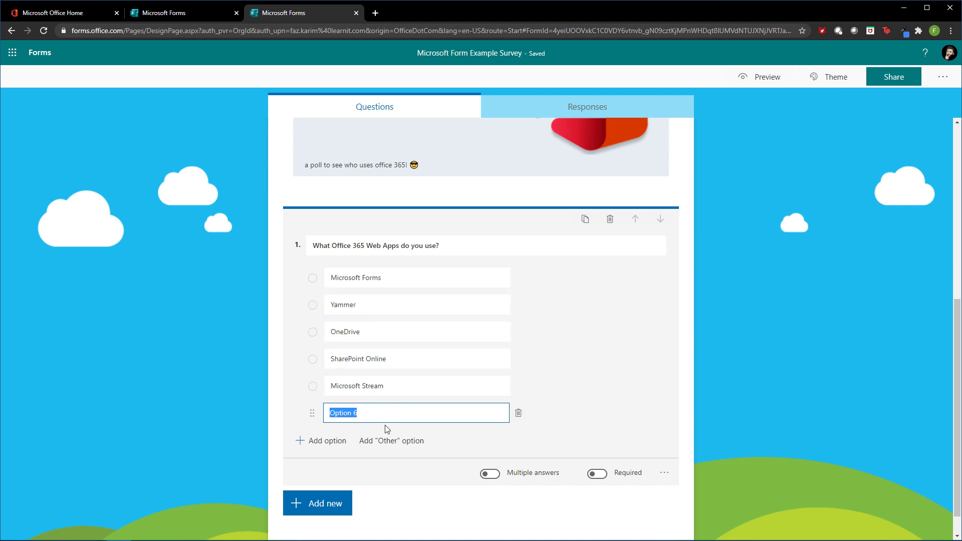
click(378, 442)
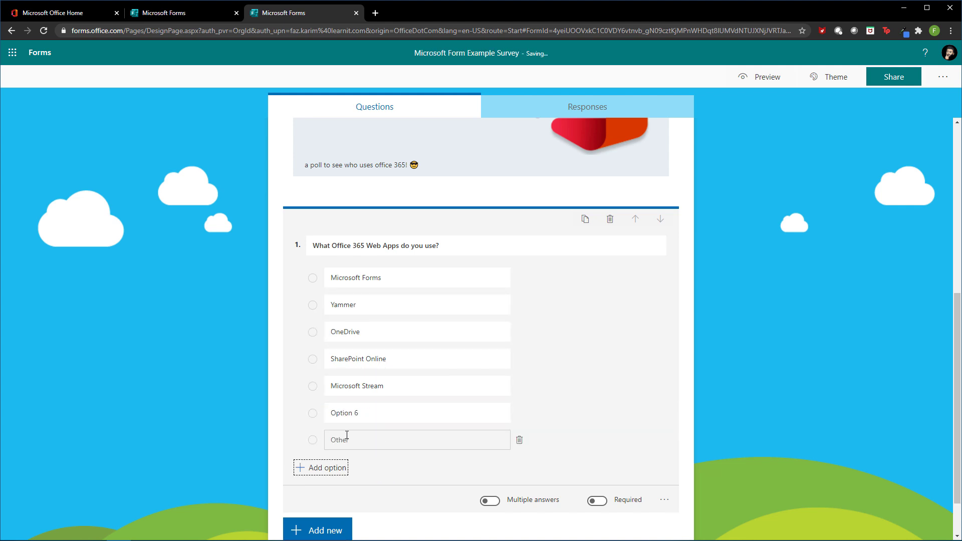
click(519, 414)
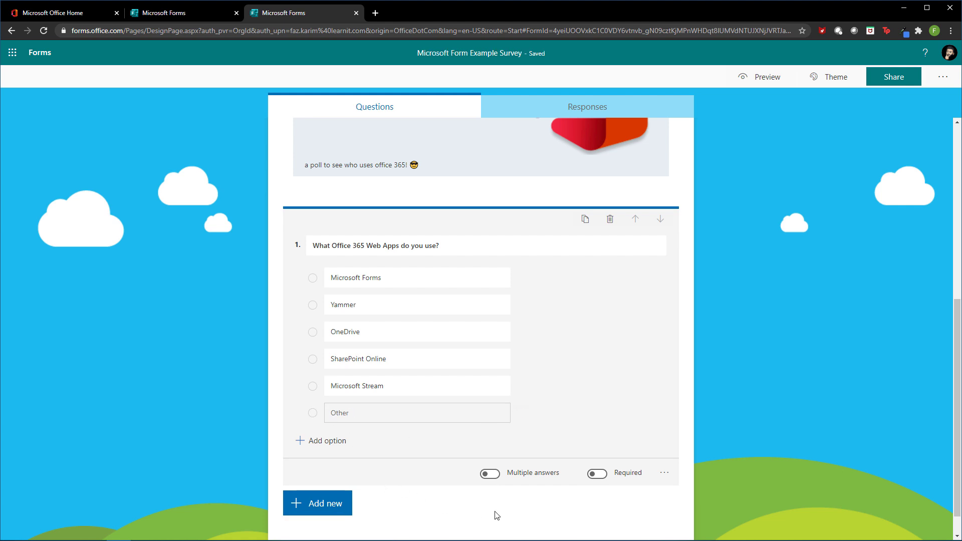
click(486, 476)
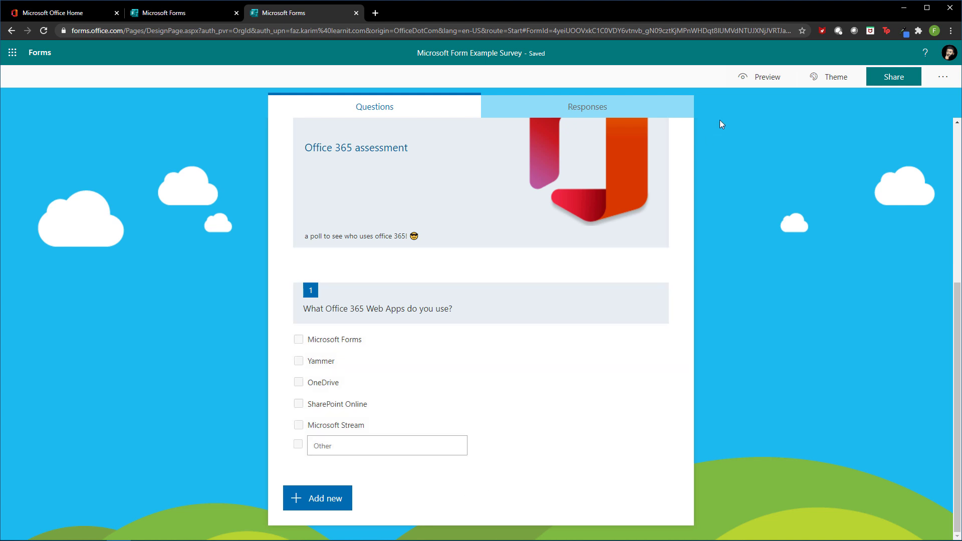
Preview the form, look over the web apps question with its answer options, and return to editing.
click(768, 77)
scroll(382, 332, down, 4)
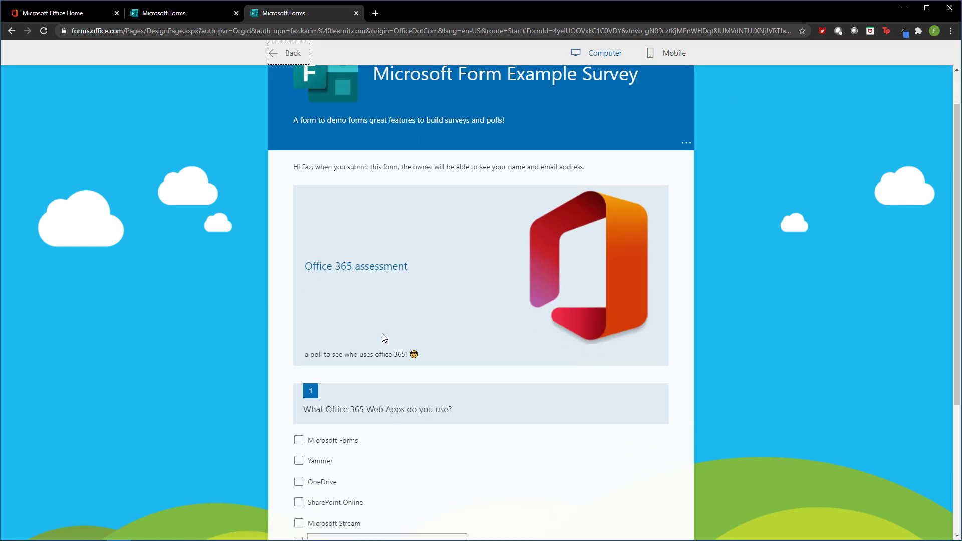
scroll(382, 333, down, 1)
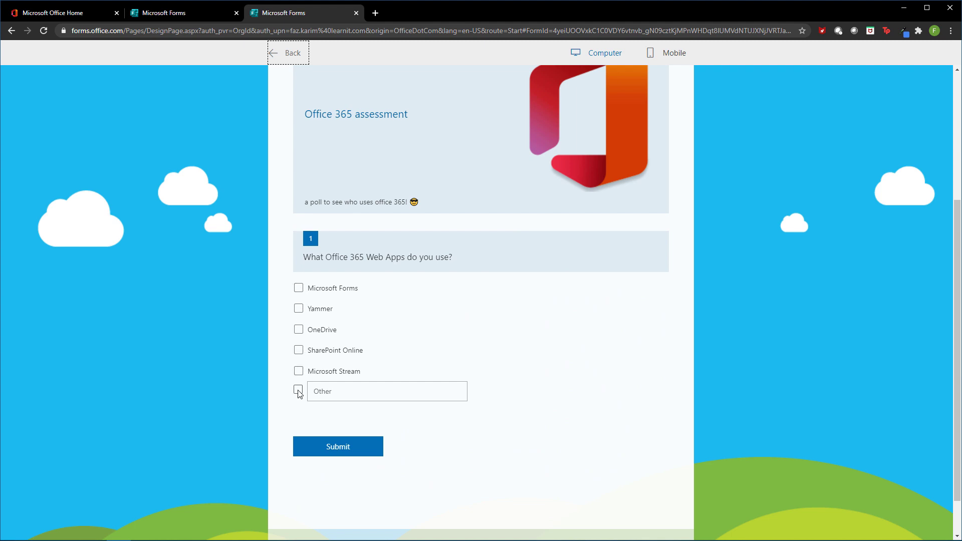
scroll(298, 288, up, 3)
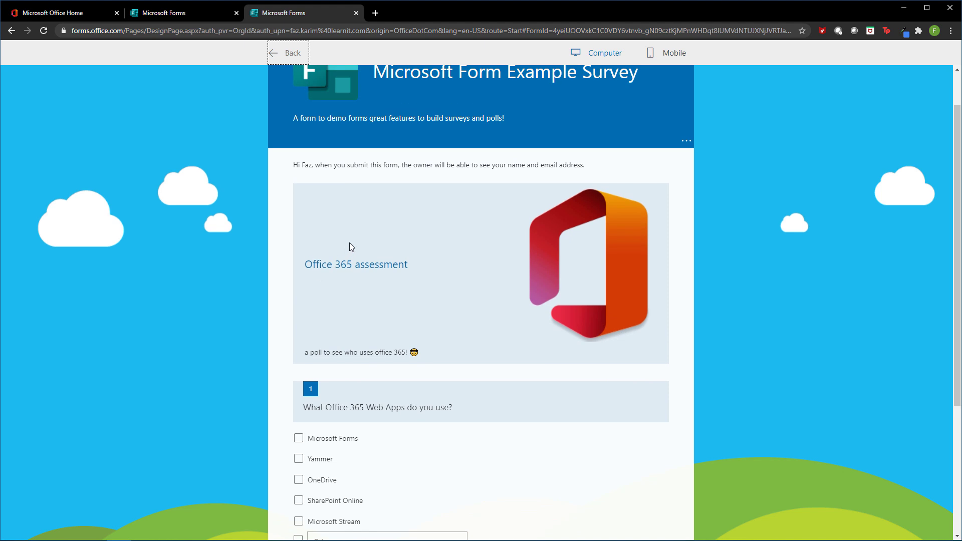
click(290, 54)
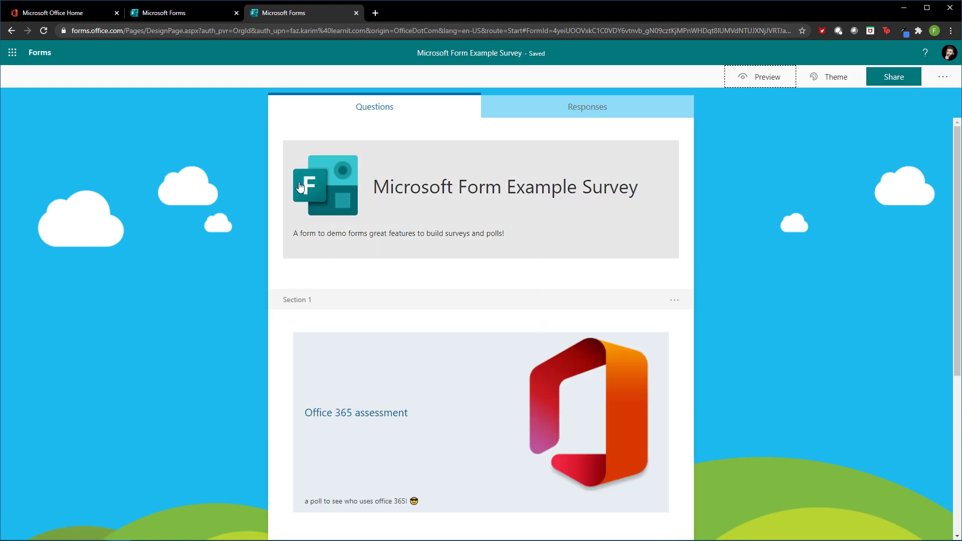
Add a Likert question below the web apps question reading "How Often do you use these apps?".
scroll(452, 401, down, 1)
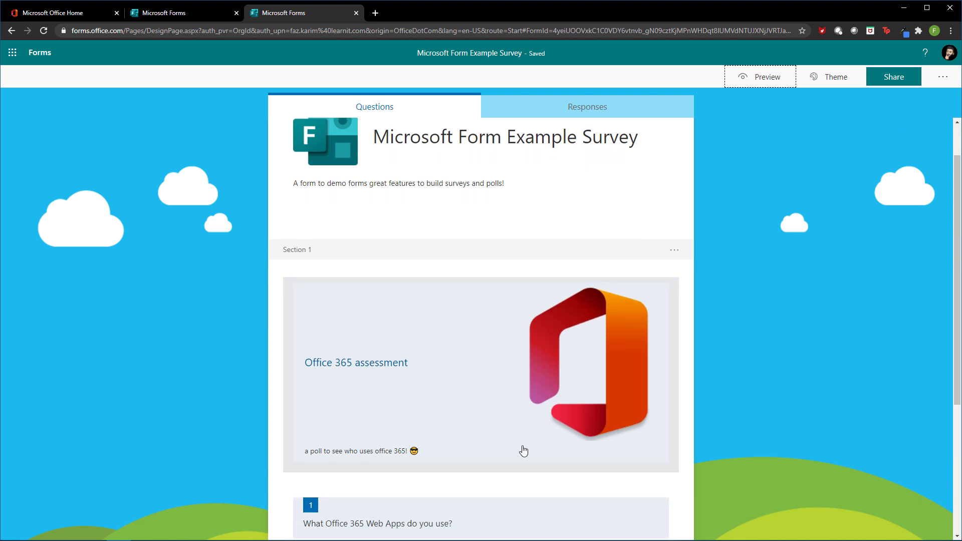
scroll(410, 366, down, 1)
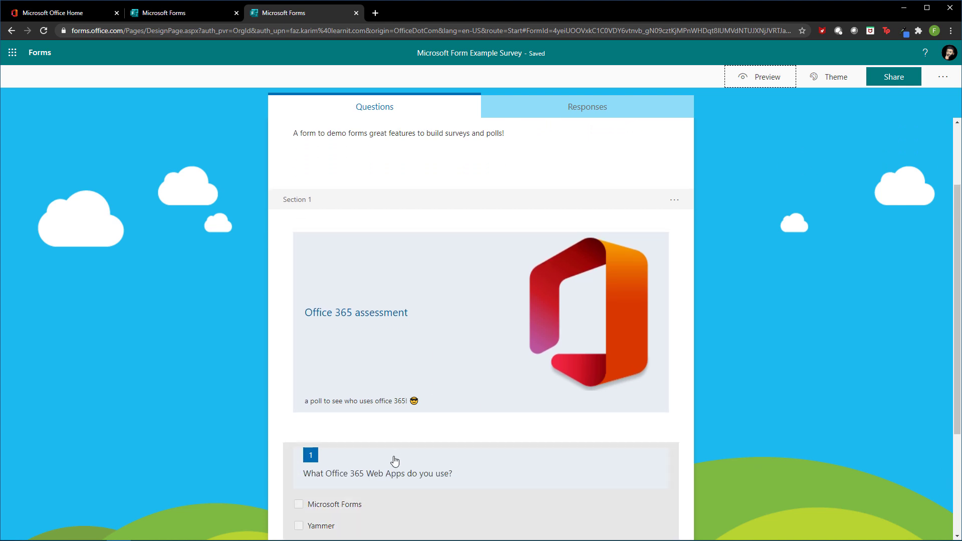
scroll(394, 458, down, 1)
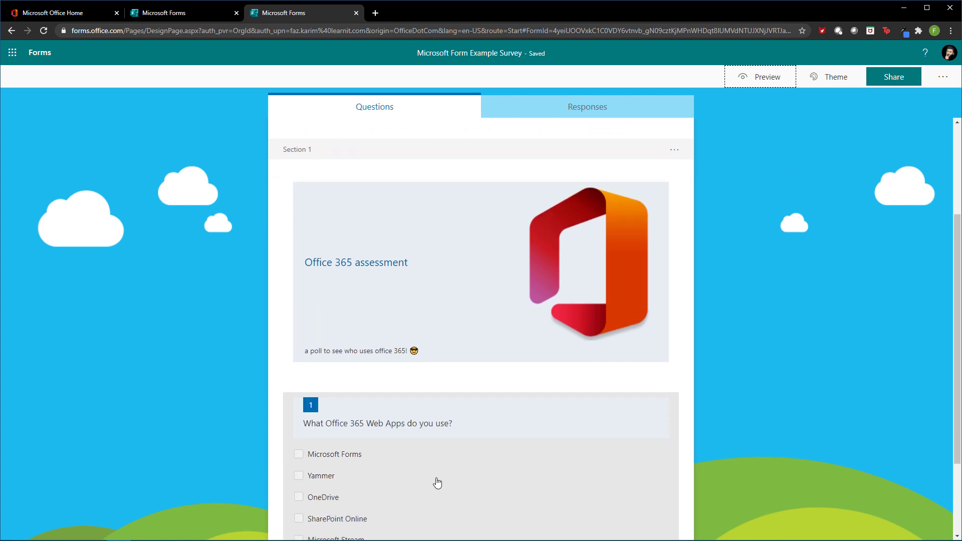
scroll(437, 483, down, 2)
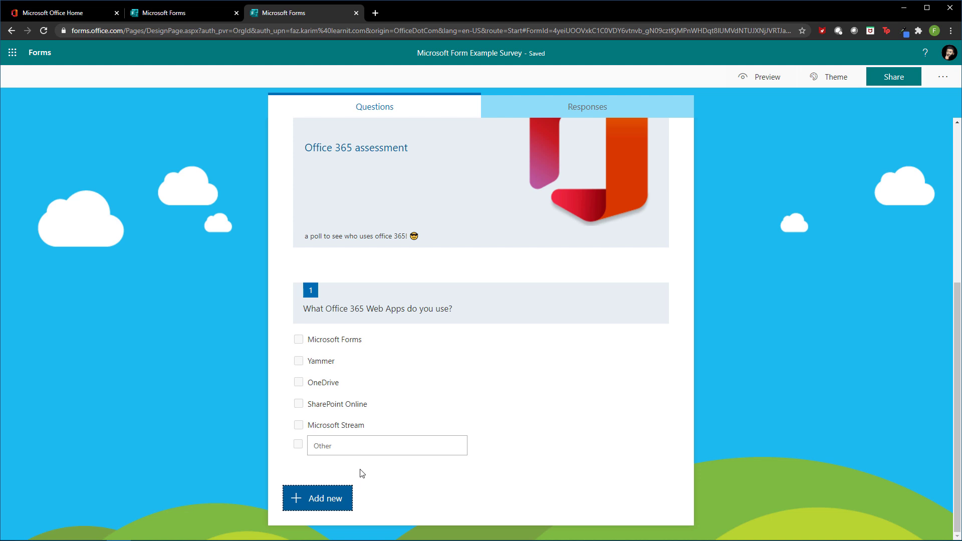
click(310, 503)
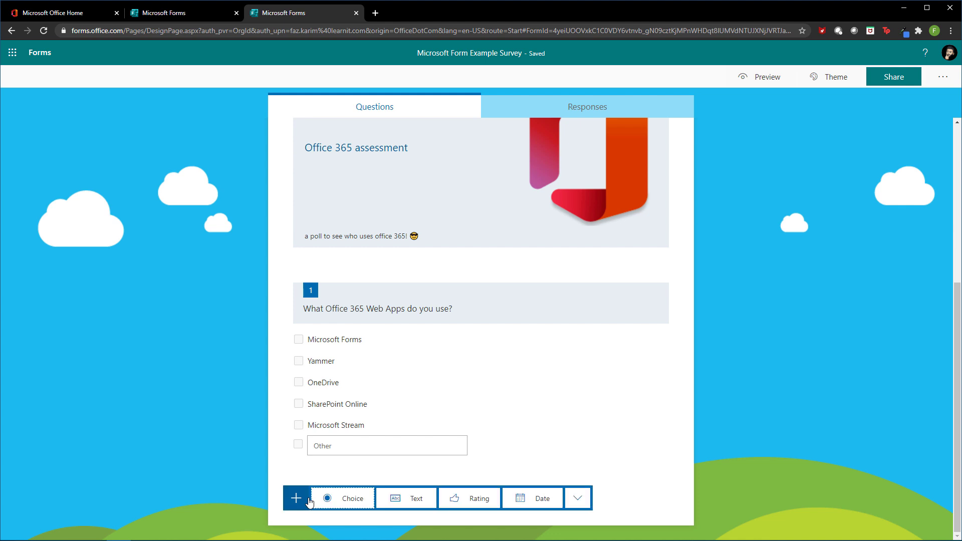
click(585, 498)
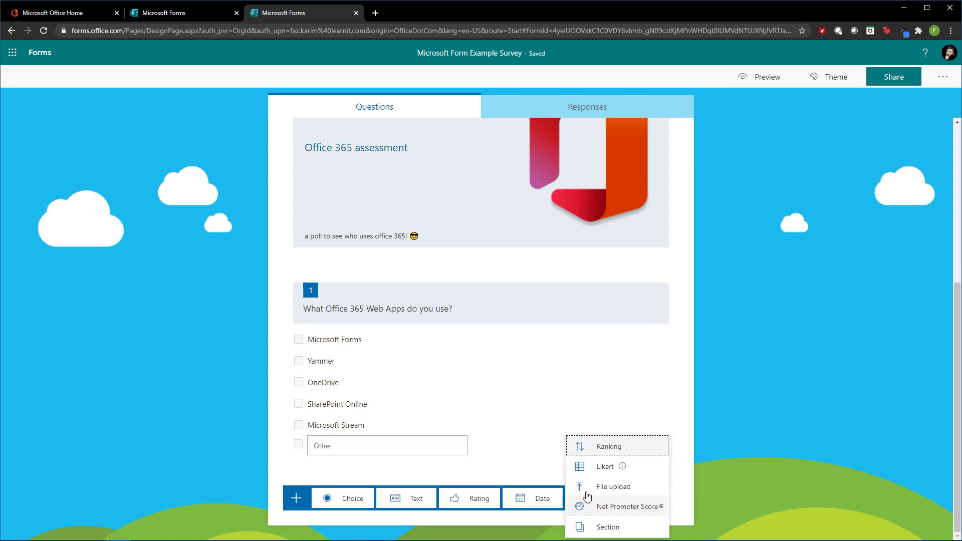
mouse_move(607, 473)
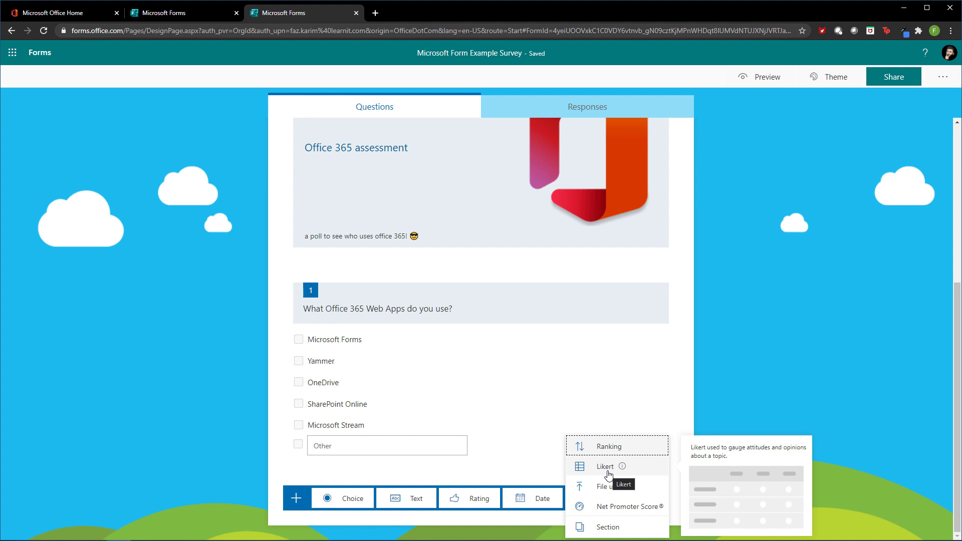
click(606, 467)
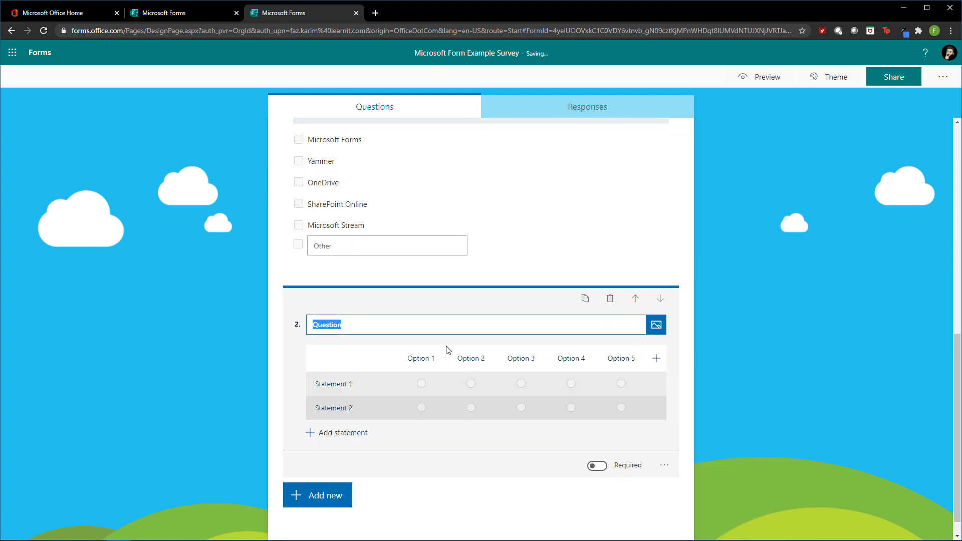
key(BackSpace)
text(How Often do you use these apps?)
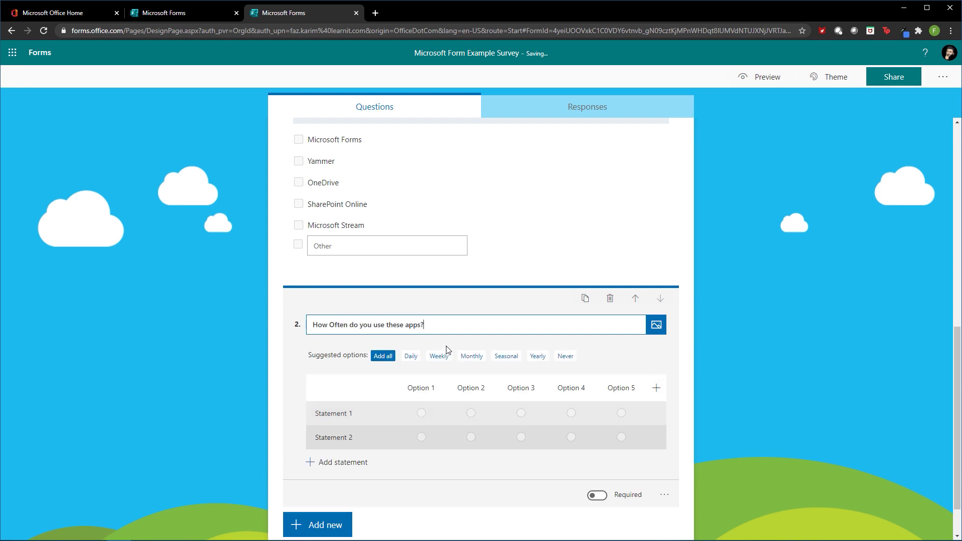
Name the five Likert scale options of the app usage question "Never", "Rarely", "Monthly", "Weekly" and "Daily".
click(433, 387)
text(Never)
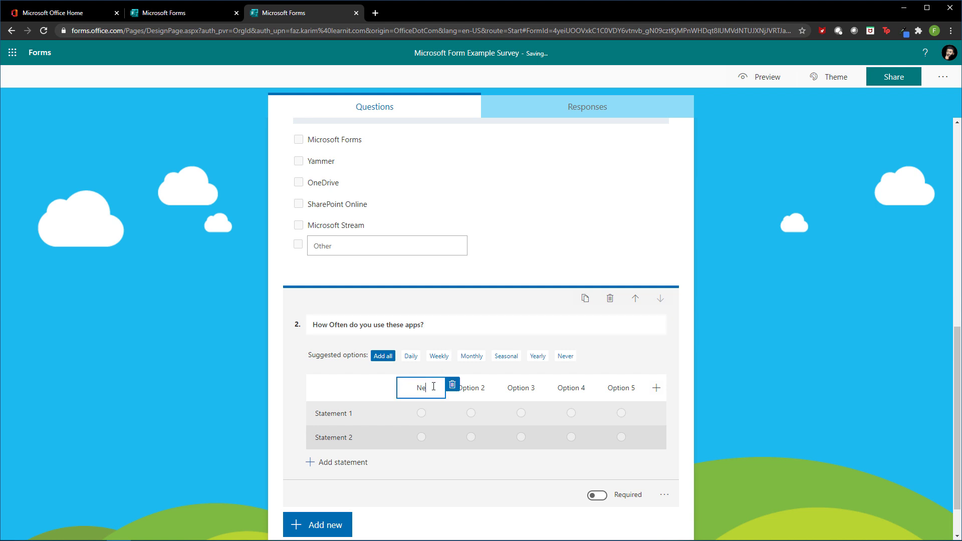
click(487, 392)
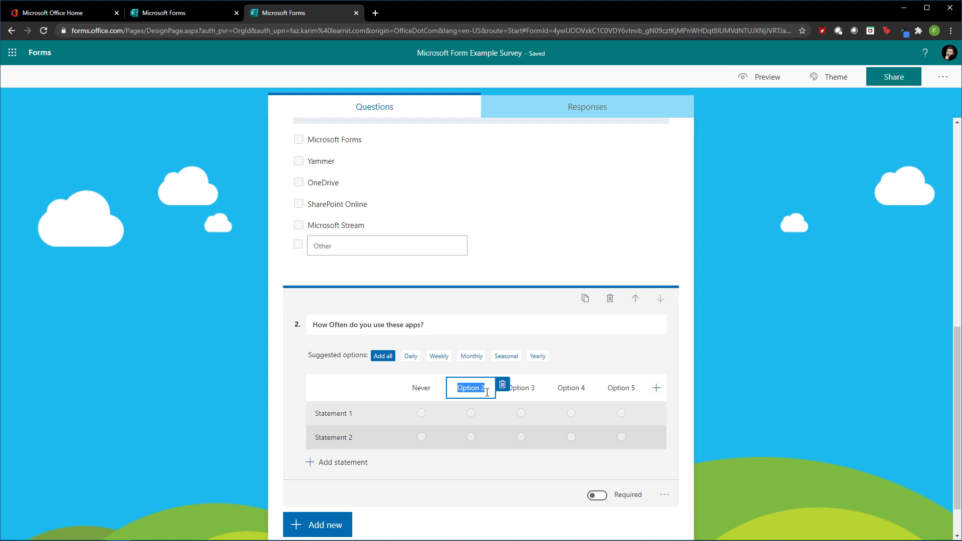
text(Rarely)
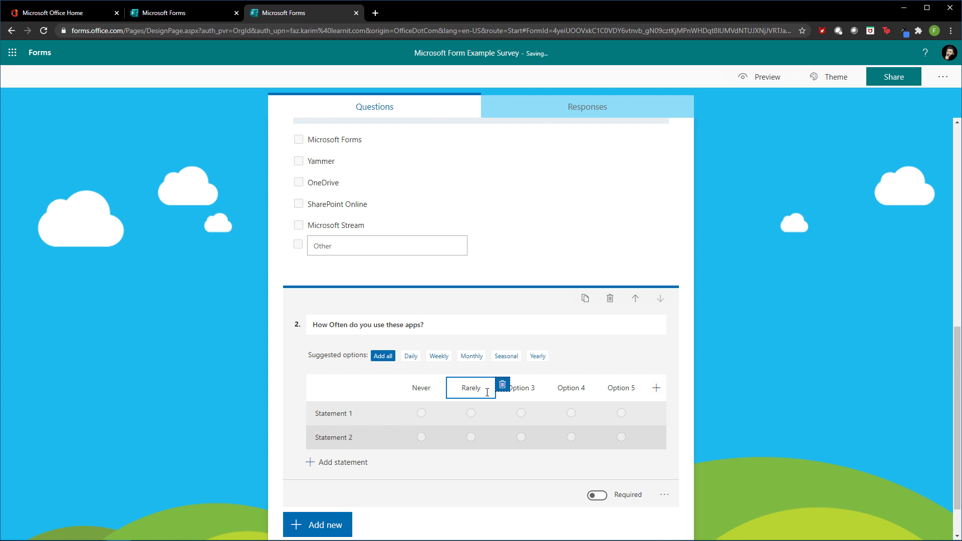
click(525, 389)
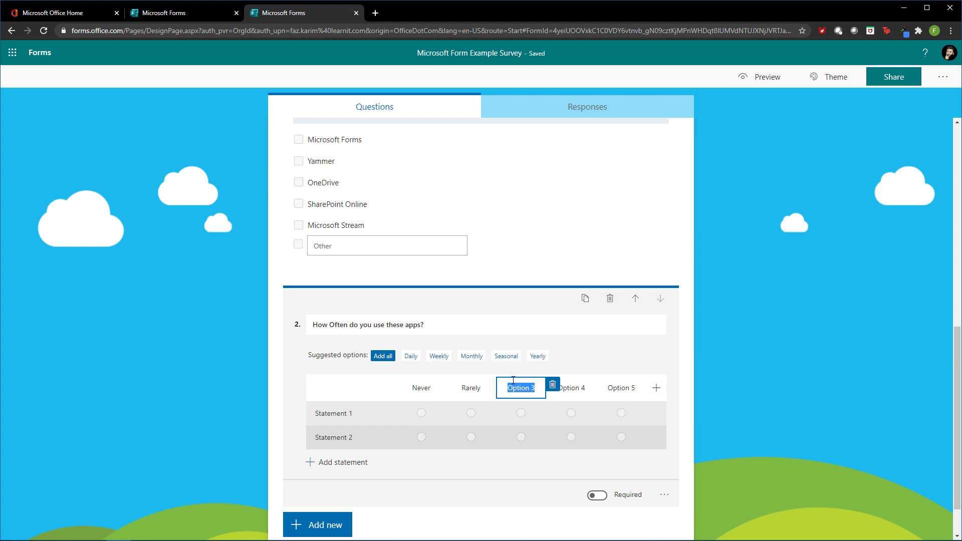
click(471, 356)
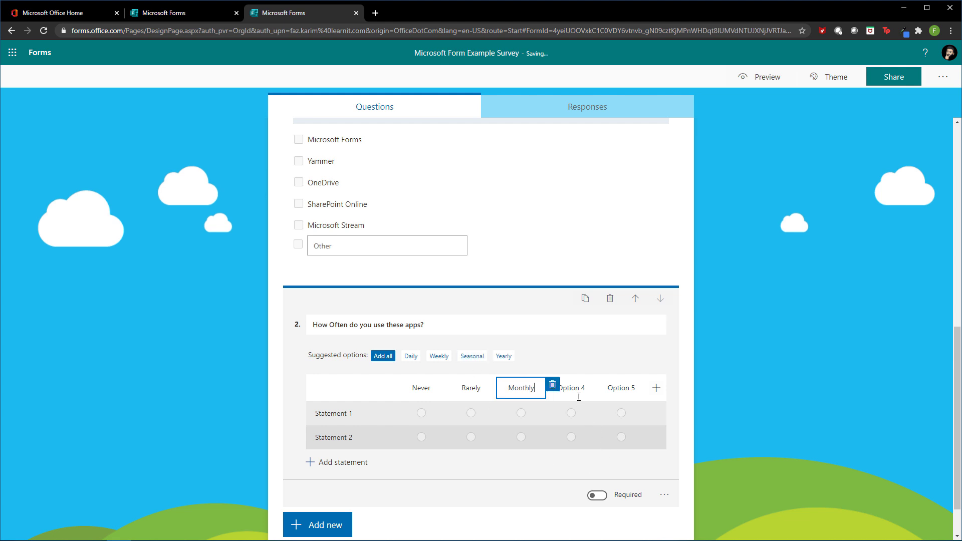
key(Tab)
click(439, 356)
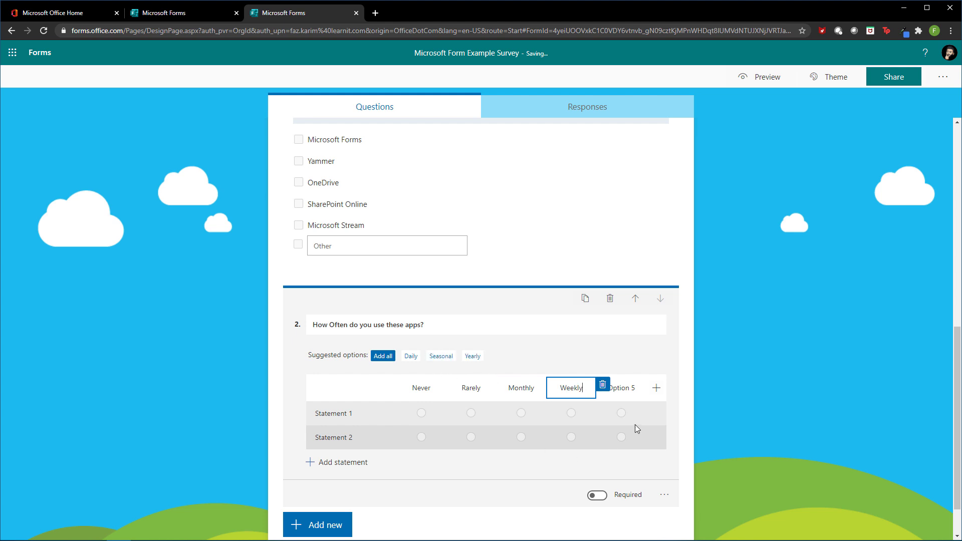
key(Tab)
click(411, 356)
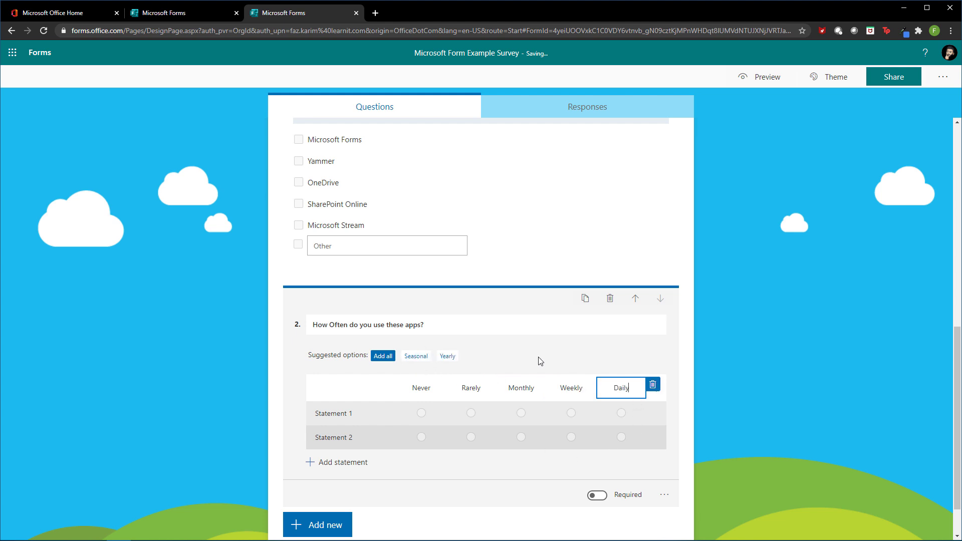
click(644, 361)
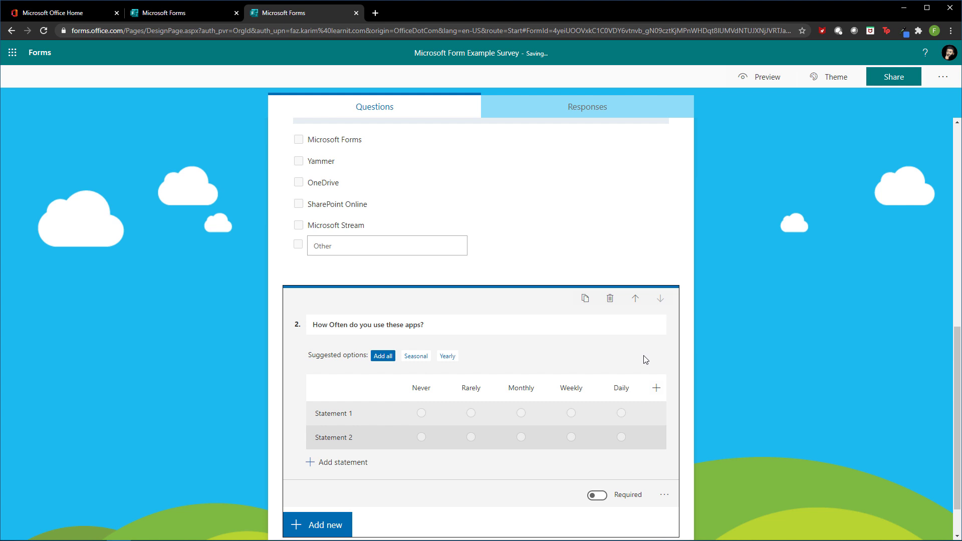
Fill the Likert question with five statements: "Microsoft Forms", "OneDrive", "SharePoint Online", "Microsoft Stream" and "Yammer".
click(334, 417)
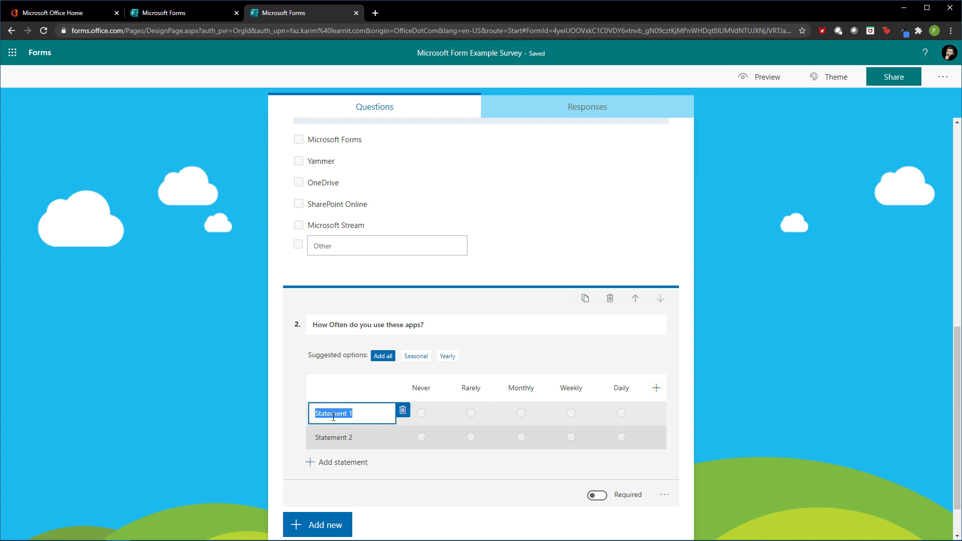
text(Microsoft Forms)
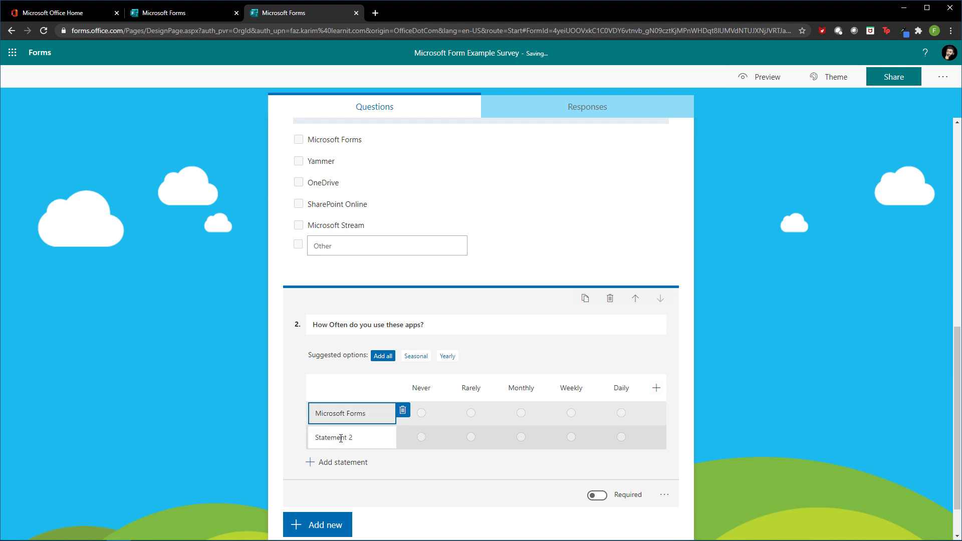
click(341, 438)
text(OneDrive)
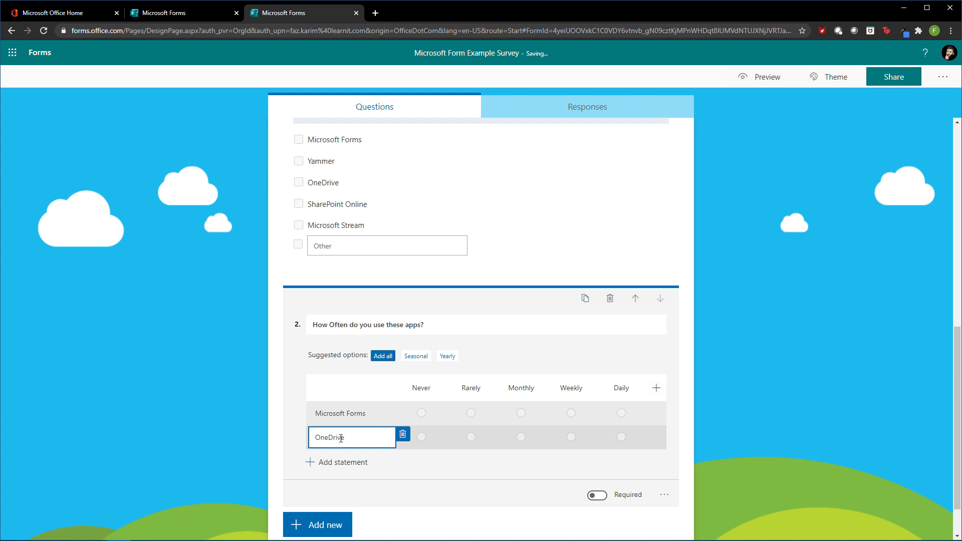
click(333, 464)
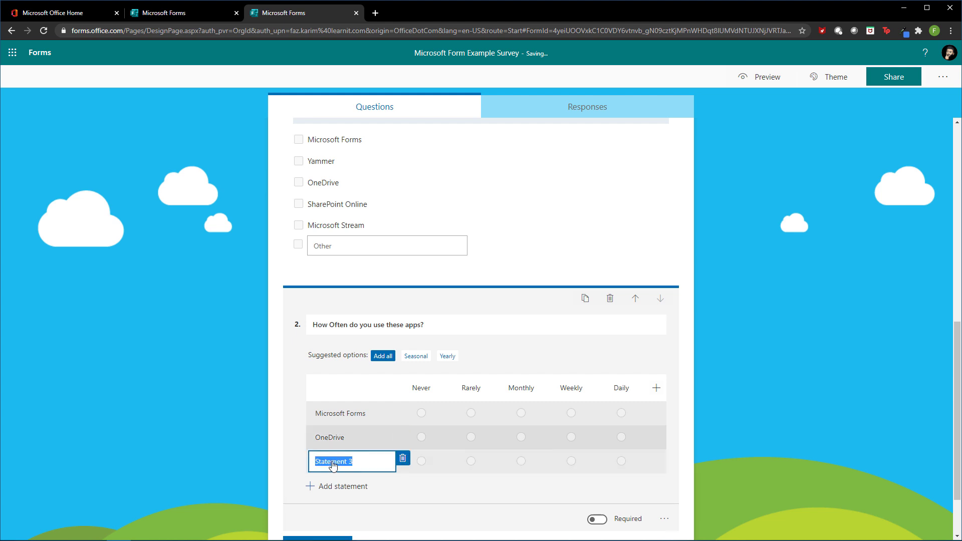
text(SharePoint Online)
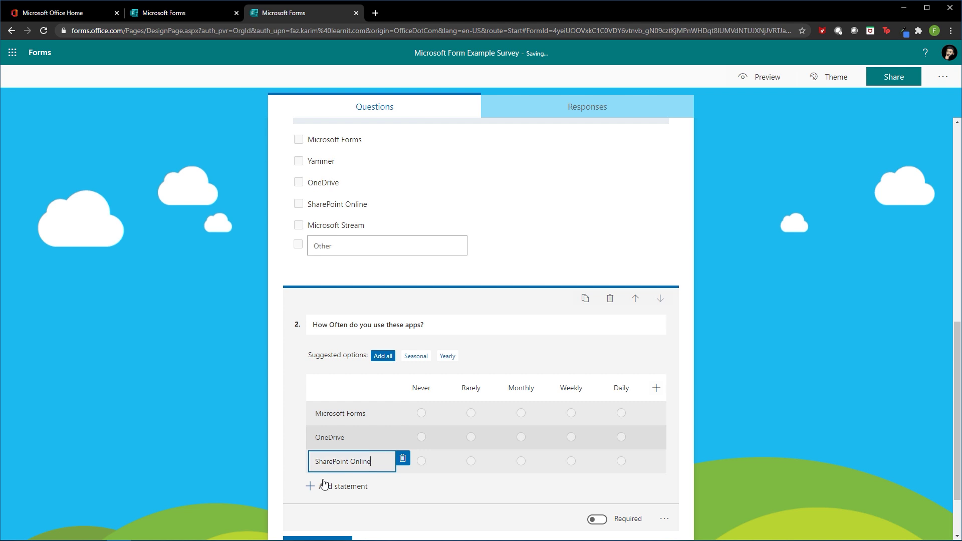
click(333, 487)
text(Micros)
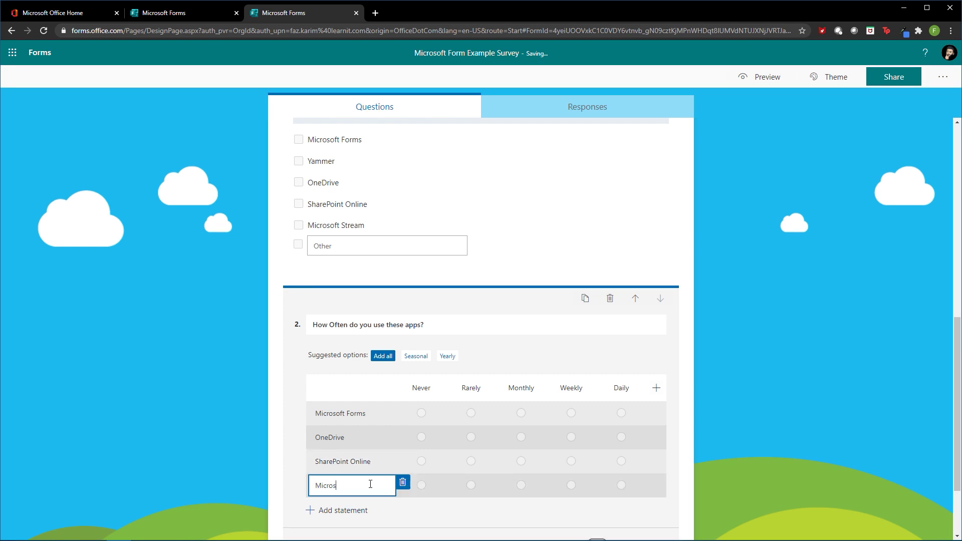
text(oft Stream)
click(343, 510)
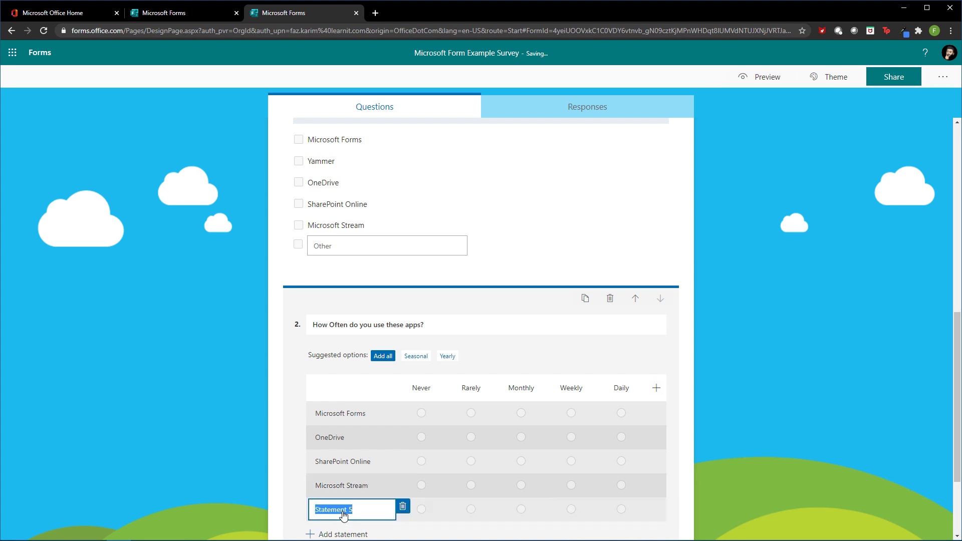
text(Yammer)
click(291, 485)
Add a Rating question below the Likert question reading "How Happy are you with the tools Office 365 provides you for work and productivity?".
scroll(288, 477, down, 3)
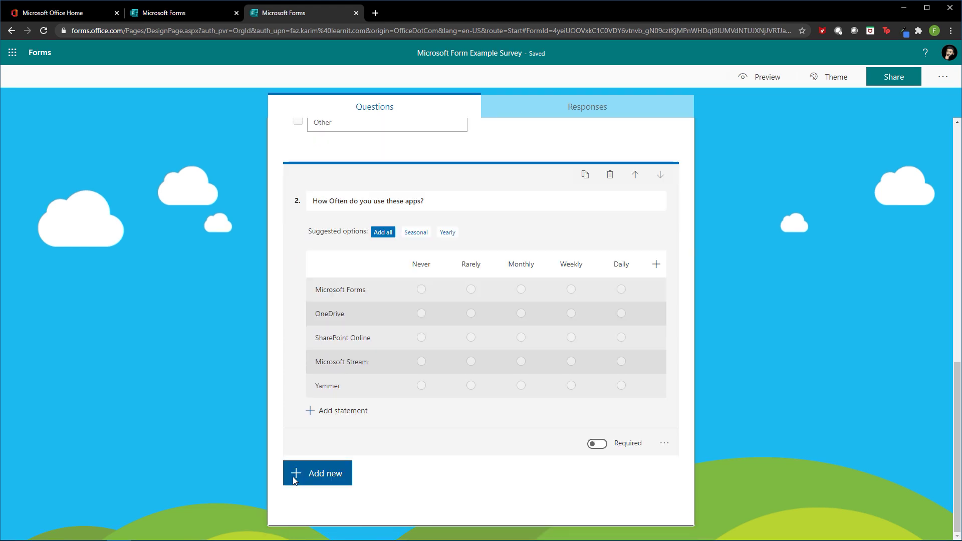
scroll(425, 341, up, 4)
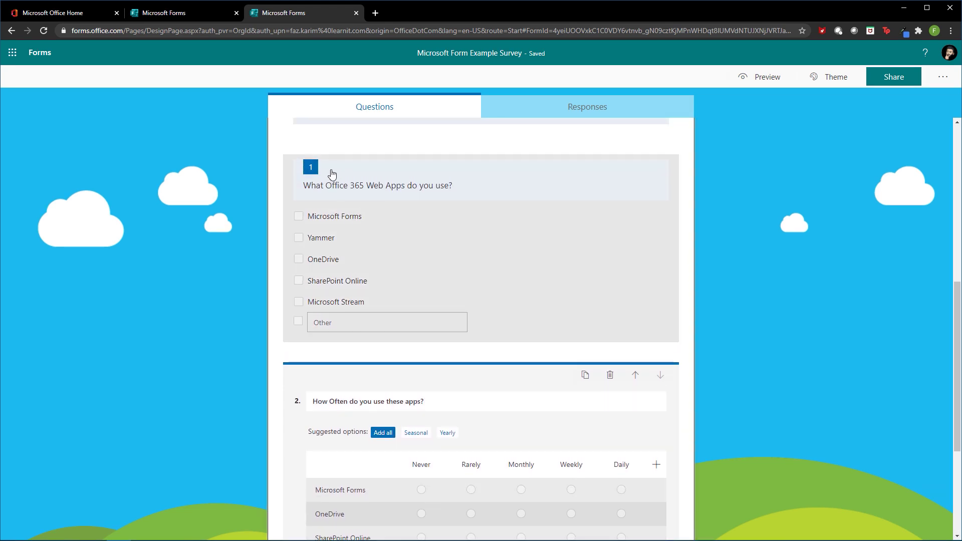
scroll(492, 339, down, 4)
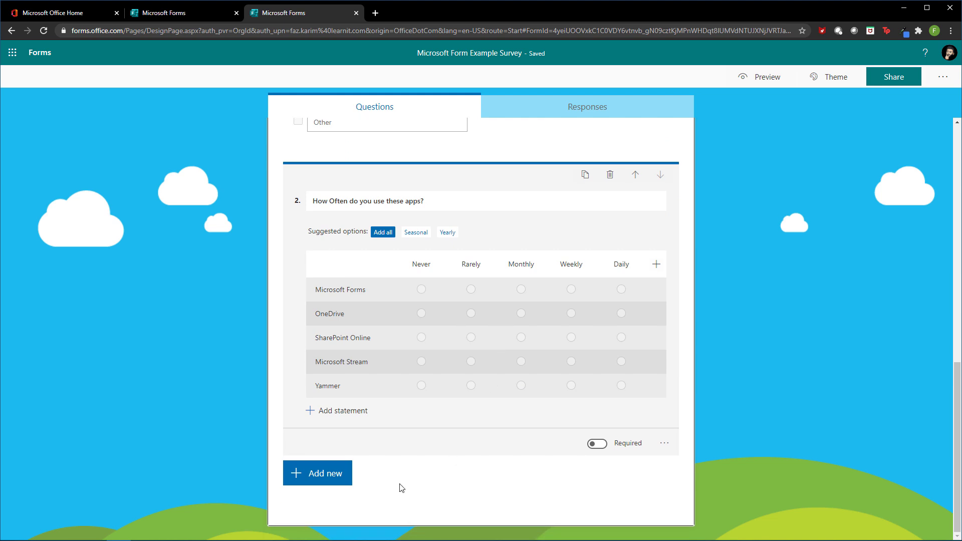
click(335, 479)
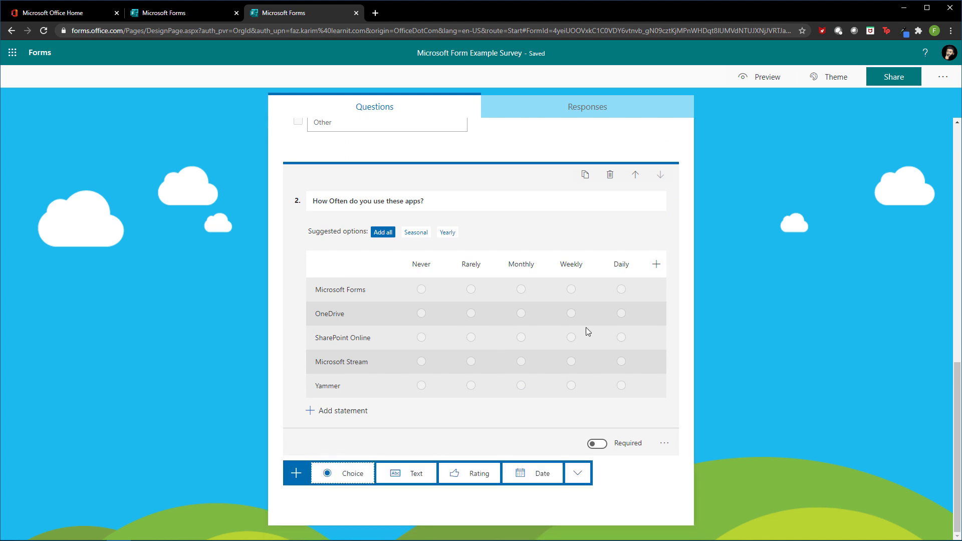
click(466, 476)
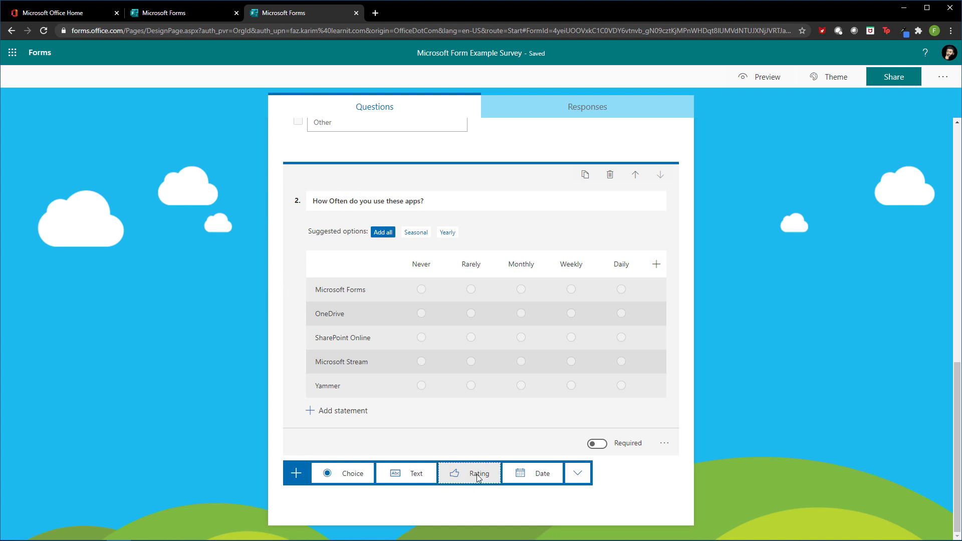
key(BackSpace)
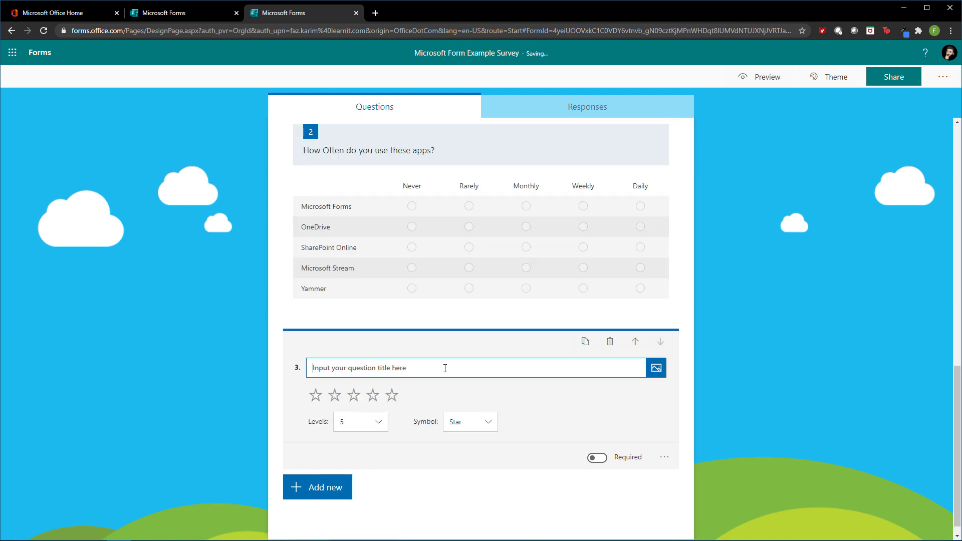
text(How Happy are you with the tools Of)
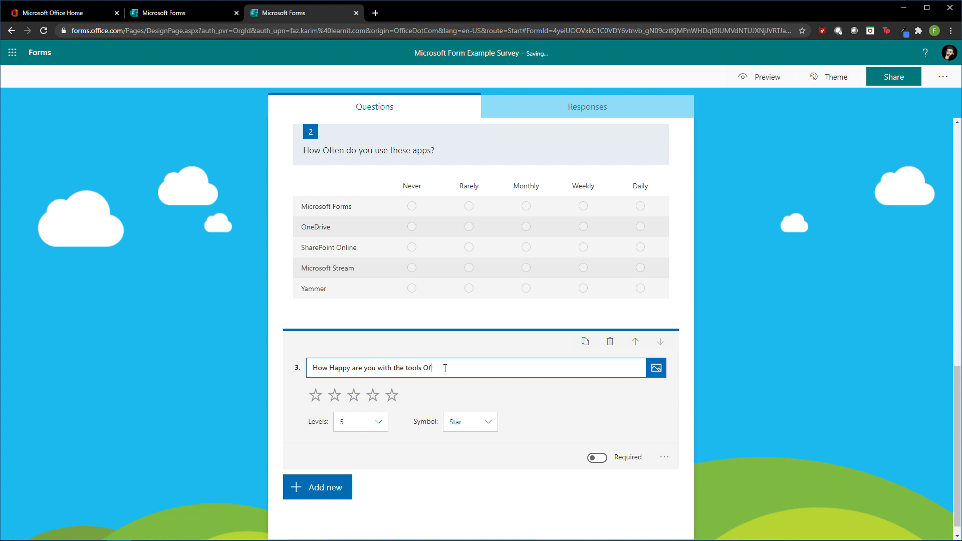
text(fice 365 provides you for work and productivity?)
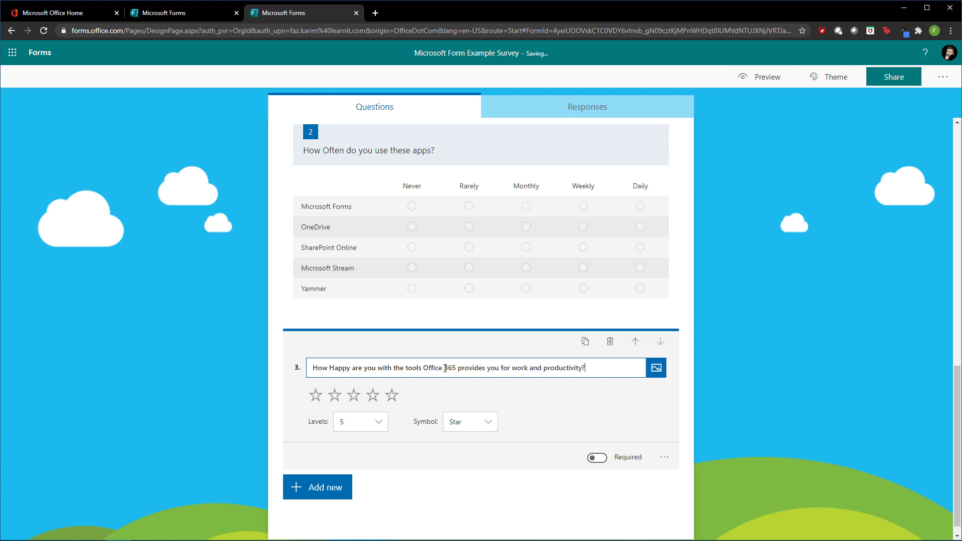
Try the Number symbol for the rating question and return it to Star.
click(483, 425)
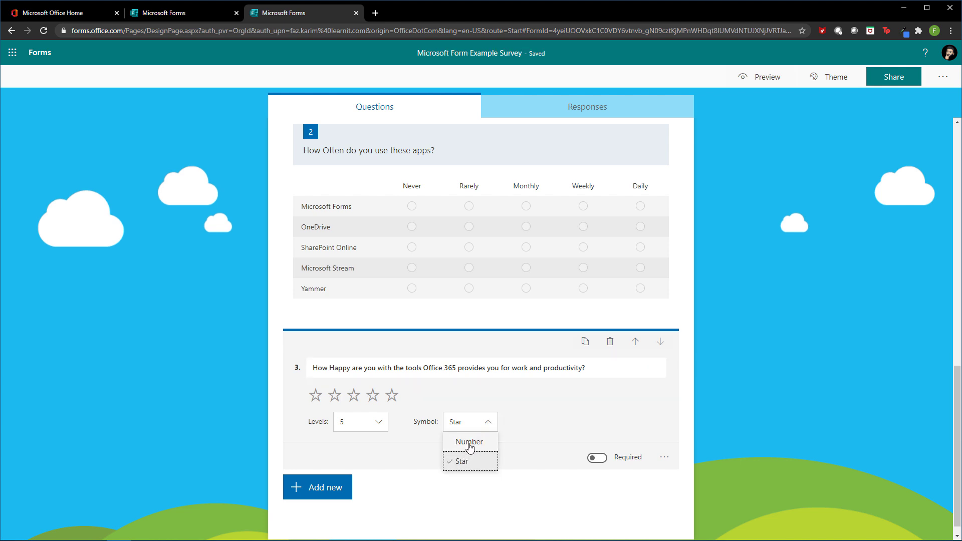
click(469, 442)
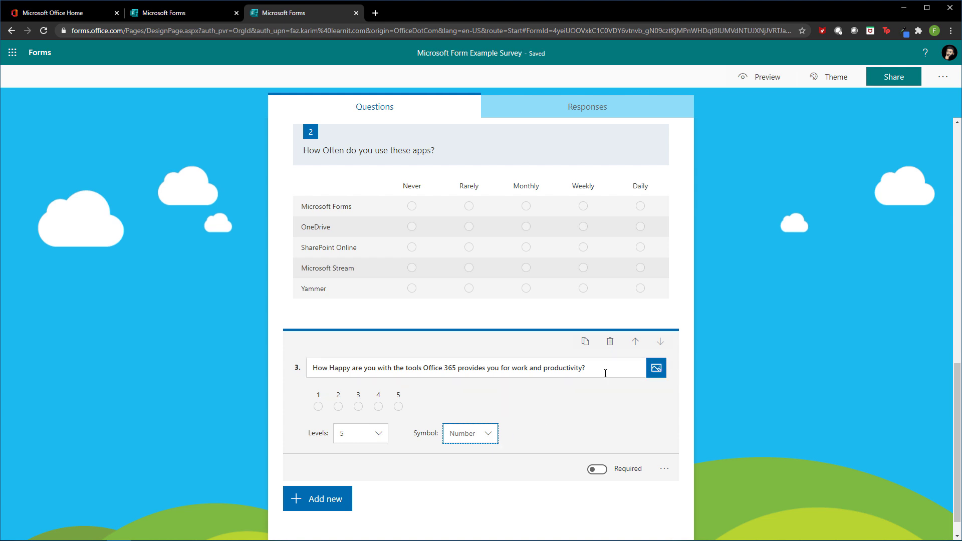
click(488, 434)
click(457, 476)
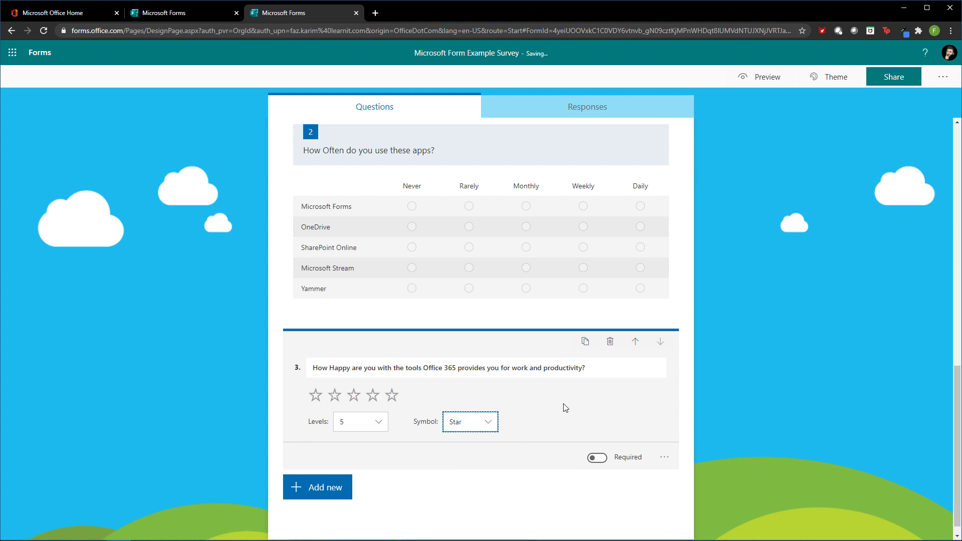
Add a new section below the rating question and title it "Microsoft Teams Assessment".
scroll(566, 408, up, 2)
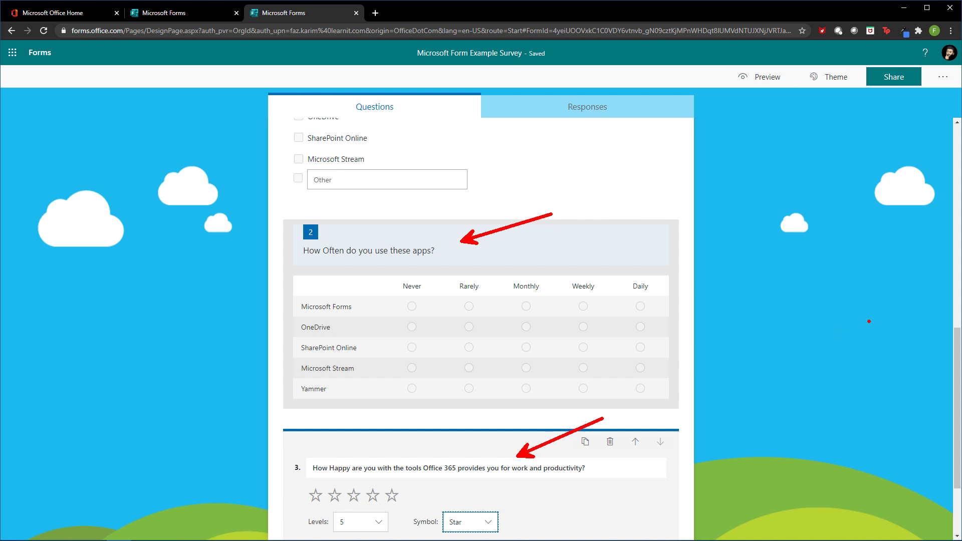
click(869, 321)
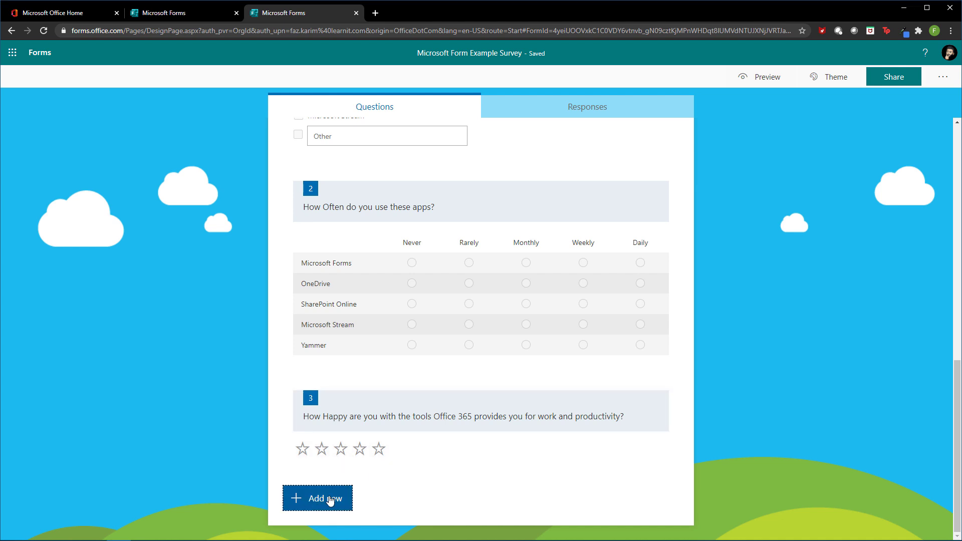
click(311, 504)
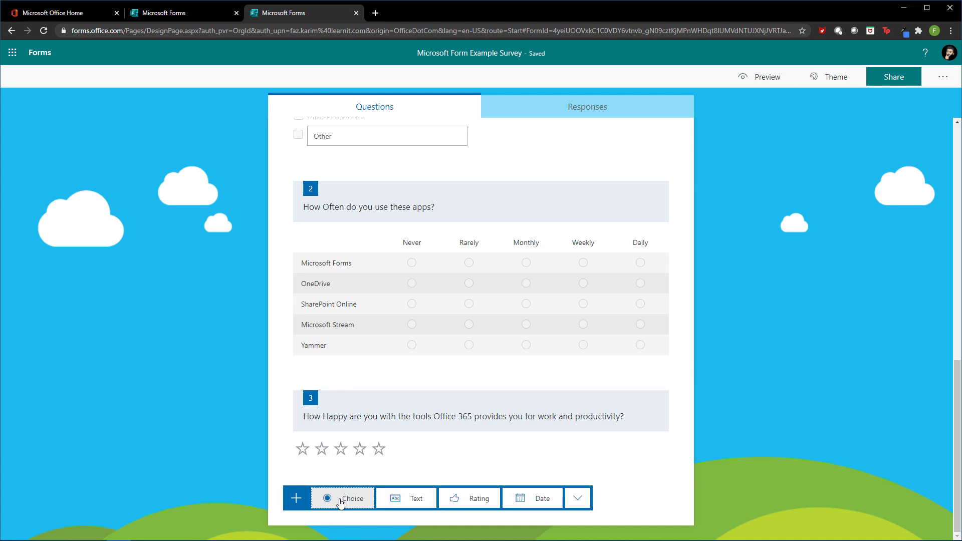
click(584, 508)
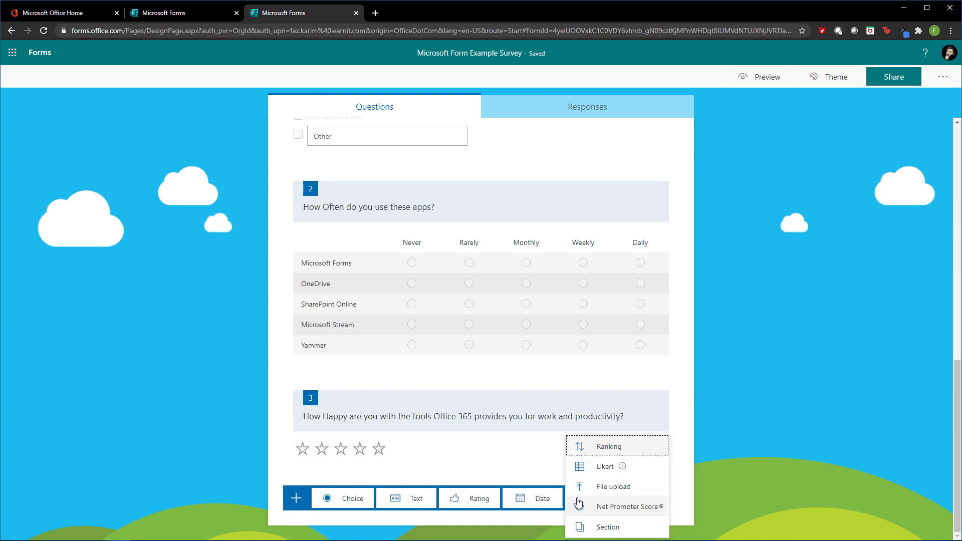
click(600, 527)
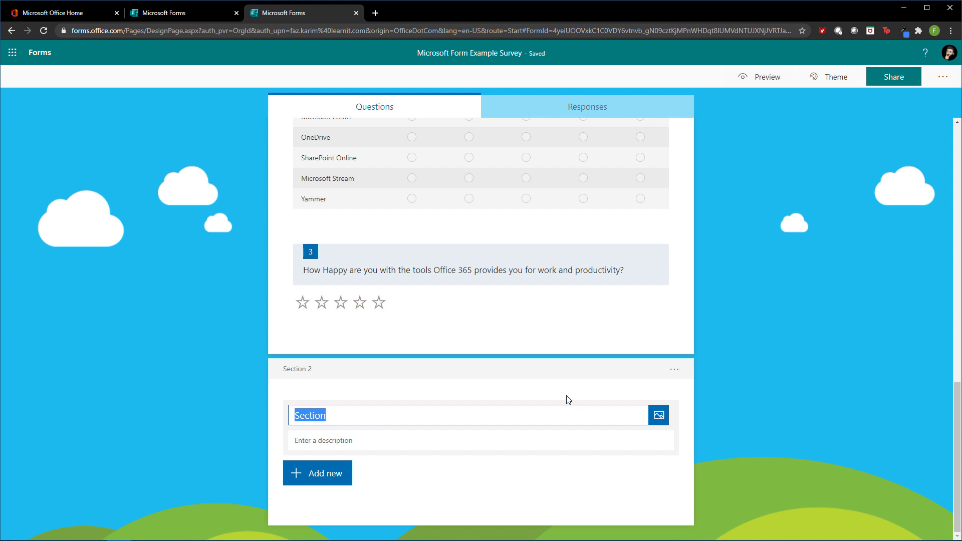
key(BackSpace)
text(M)
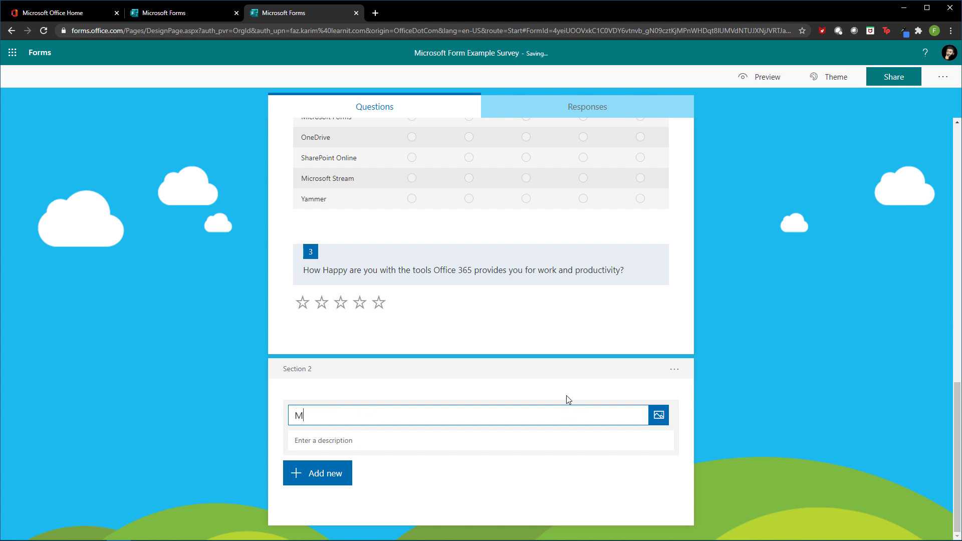
text(icrosoft Teams Assessment)
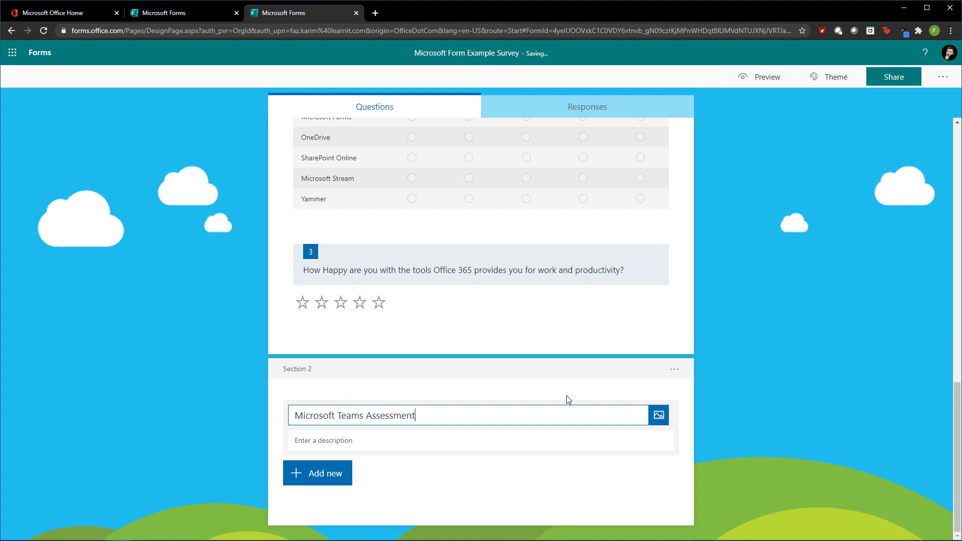
Give the "Microsoft Teams Assessment" section the description "How many of use use Teams for collaboration...".
click(480, 435)
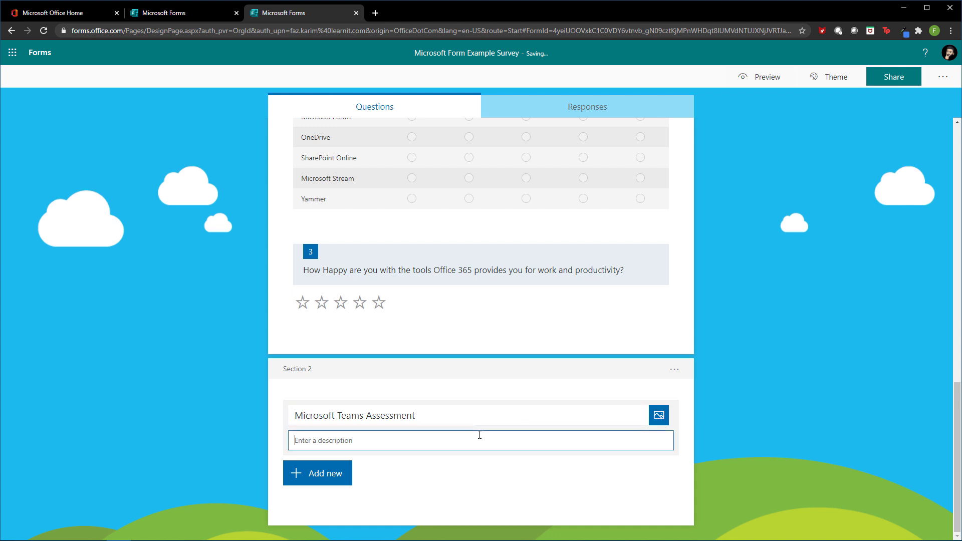
text(How many of use use Teams for collaborati)
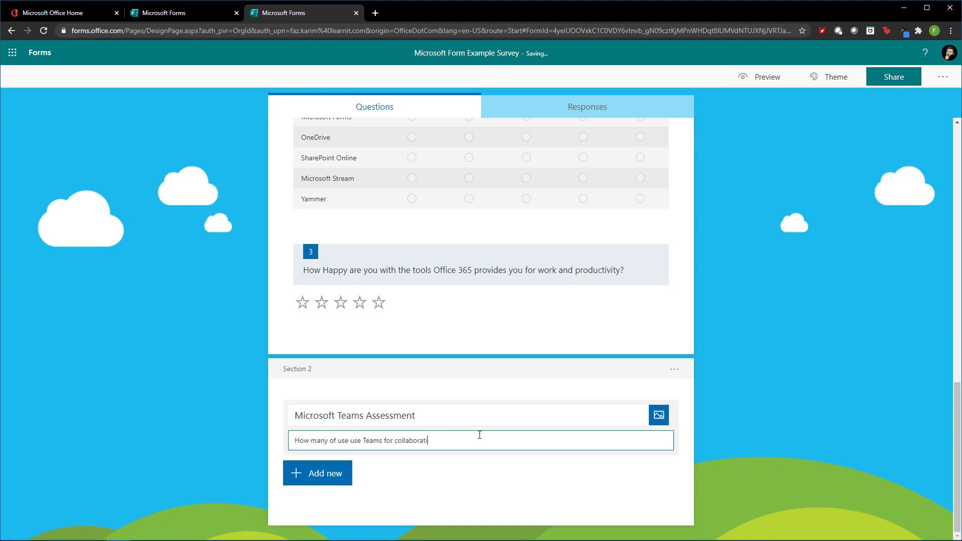
text(on...)
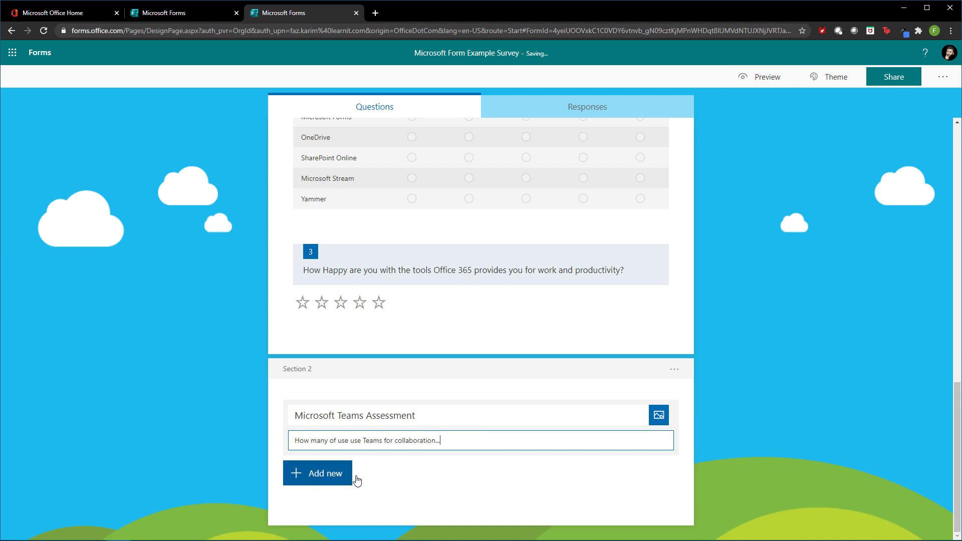
Search Bing images for "Microsoft Teams Logo" and add the square purple Teams logo to the Microsoft Teams Assessment section header.
click(659, 416)
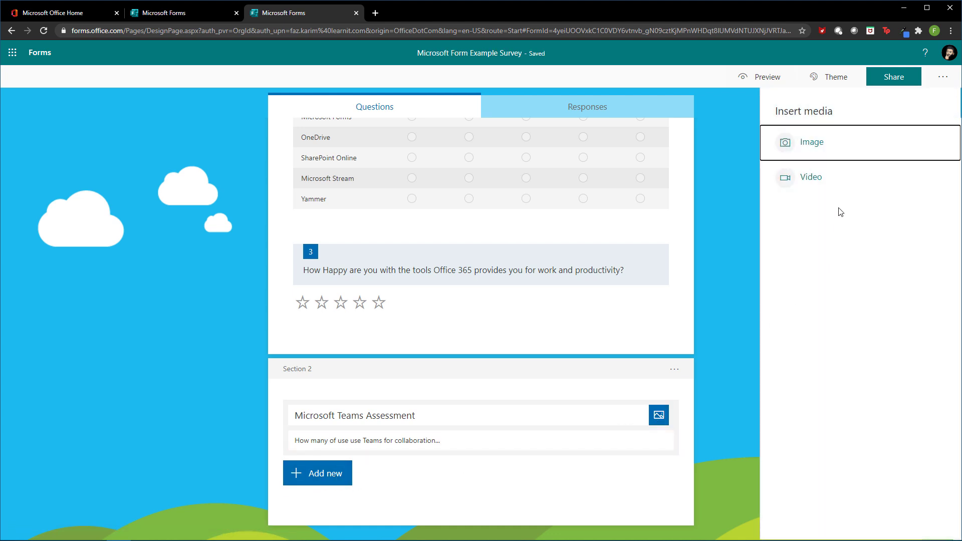
click(798, 159)
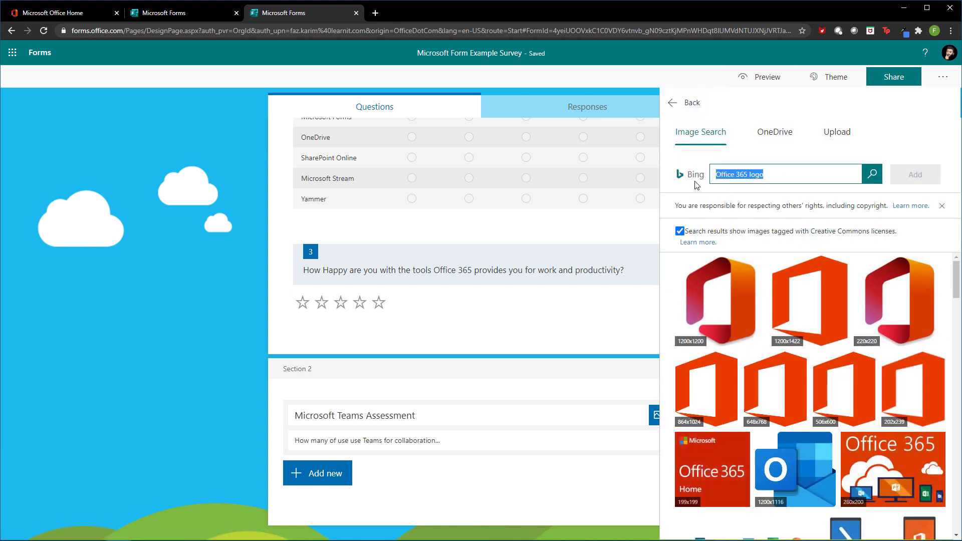
key(BackSpace)
text(Microsoft Teams Logo)
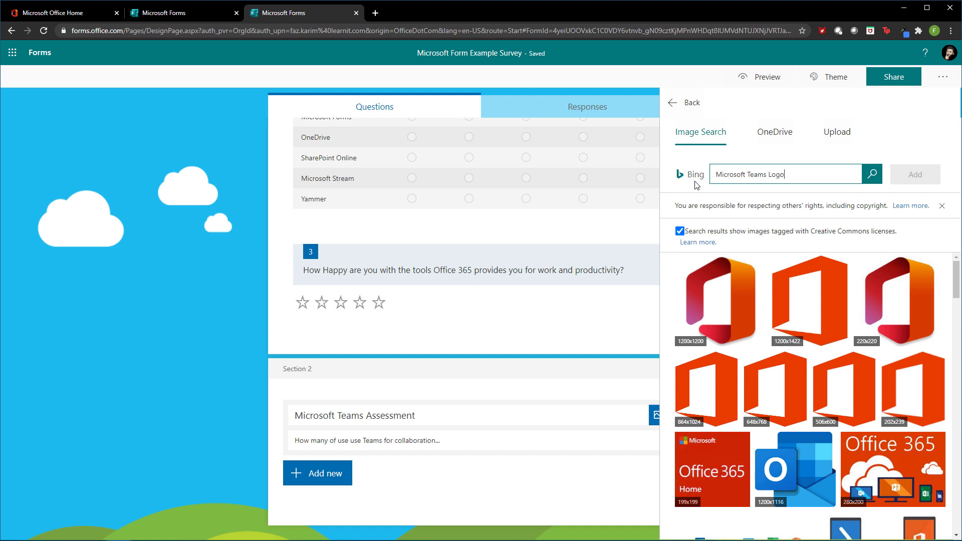
key(Return)
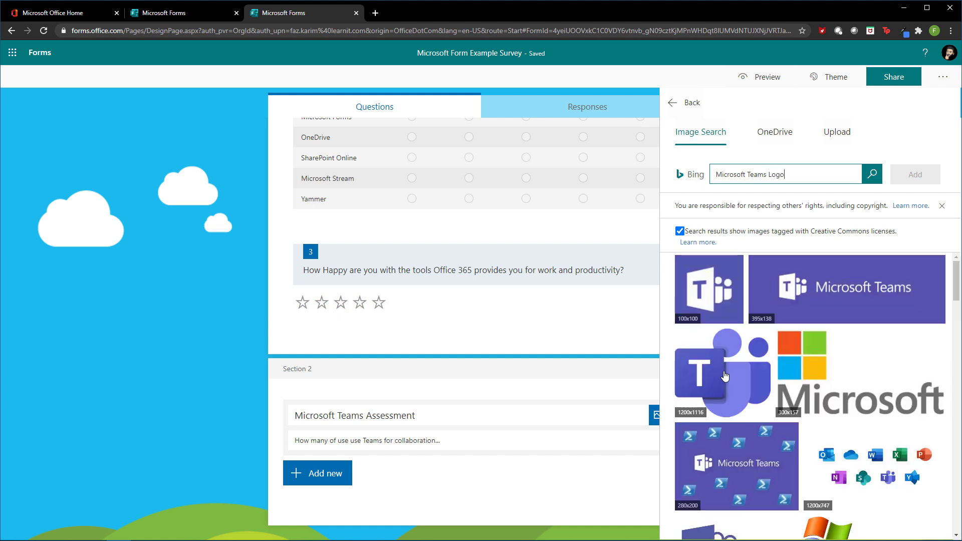
click(724, 308)
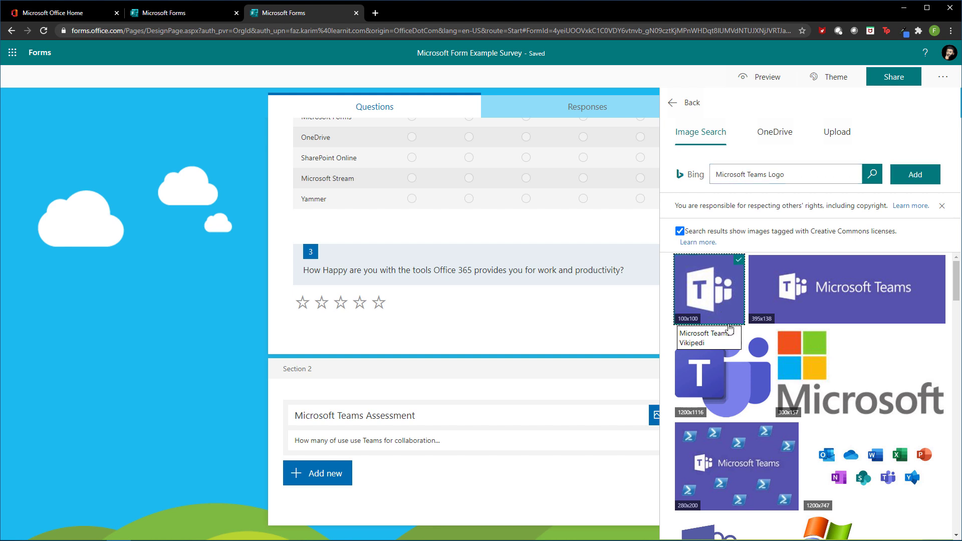
click(915, 174)
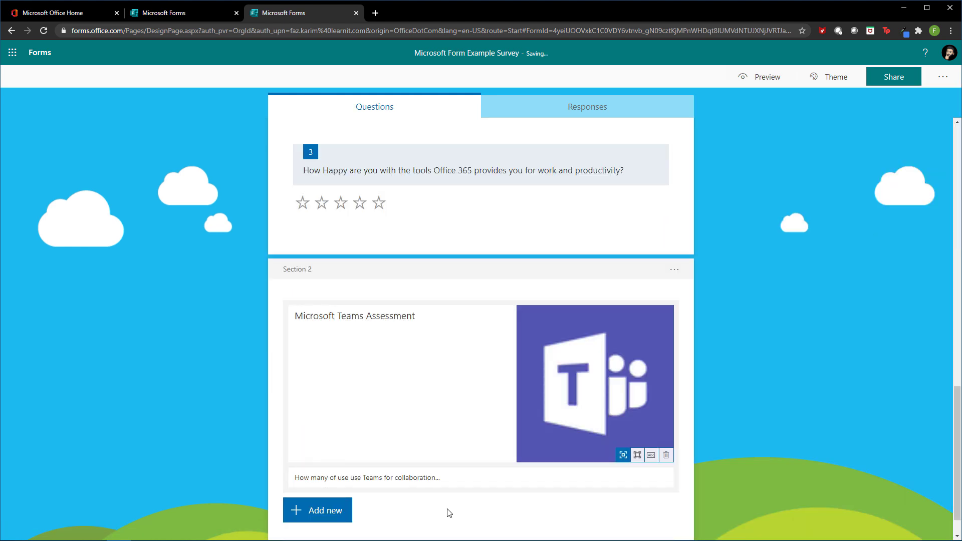
Add a Choice question "Do you use Microsoft Teams" with the suggested options Yes and No, shown as a drop-down.
click(314, 513)
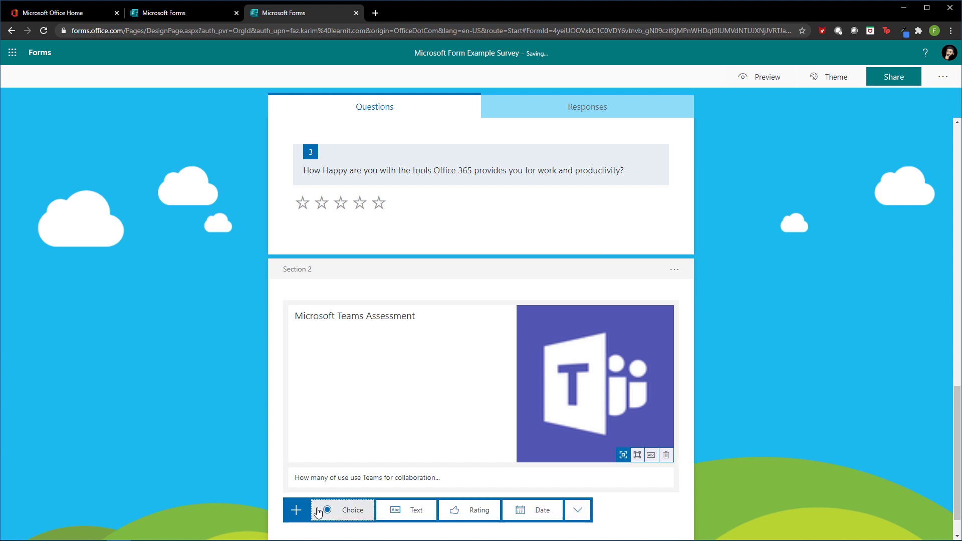
click(347, 511)
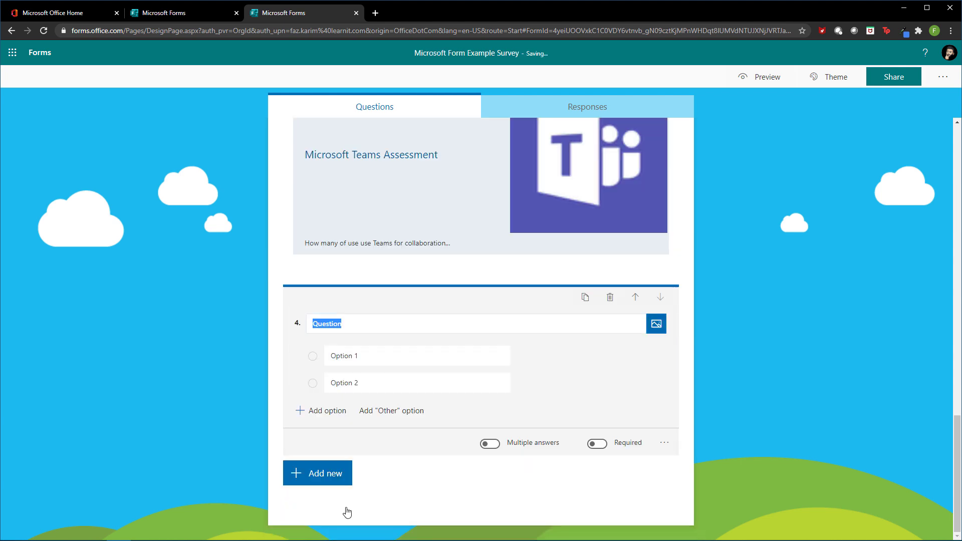
key(BackSpace)
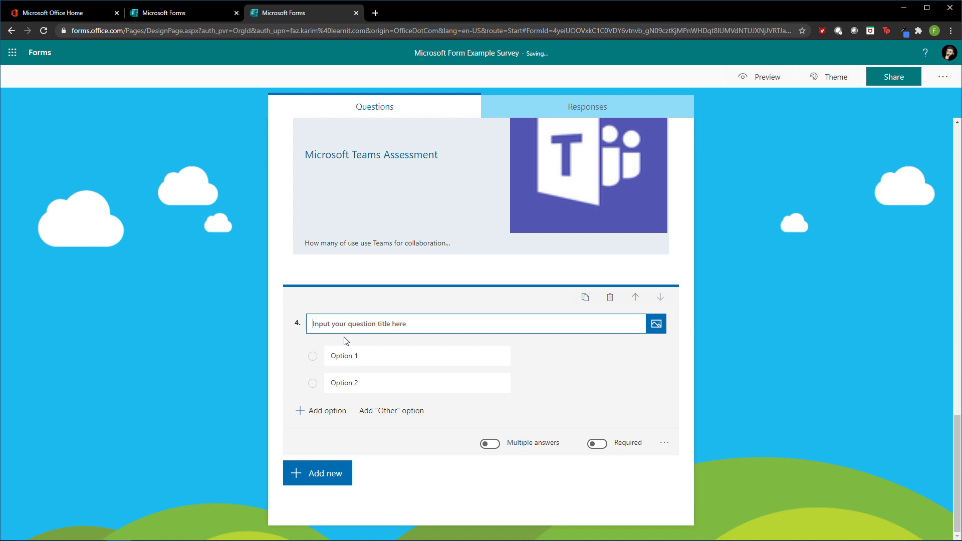
text(Do you use Microsoft Teams)
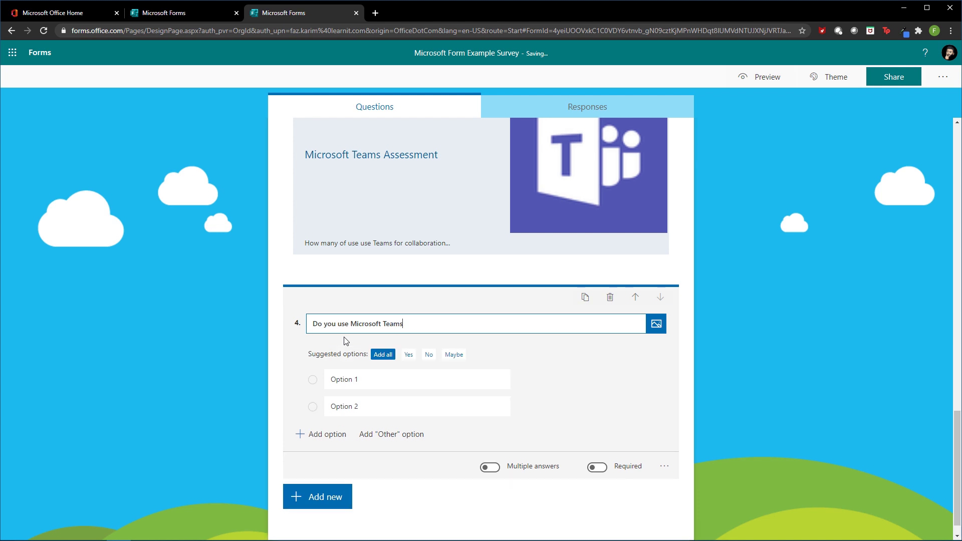
click(408, 355)
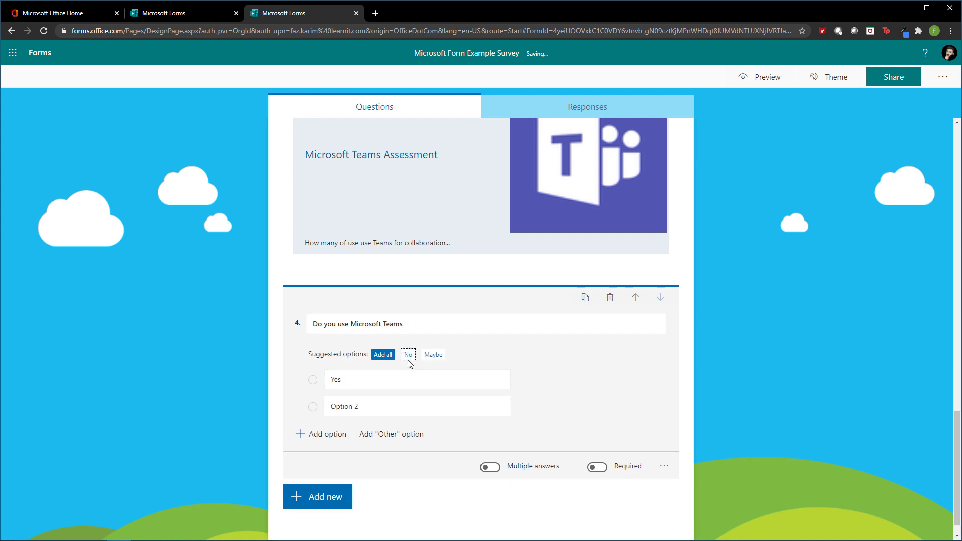
click(409, 357)
click(665, 467)
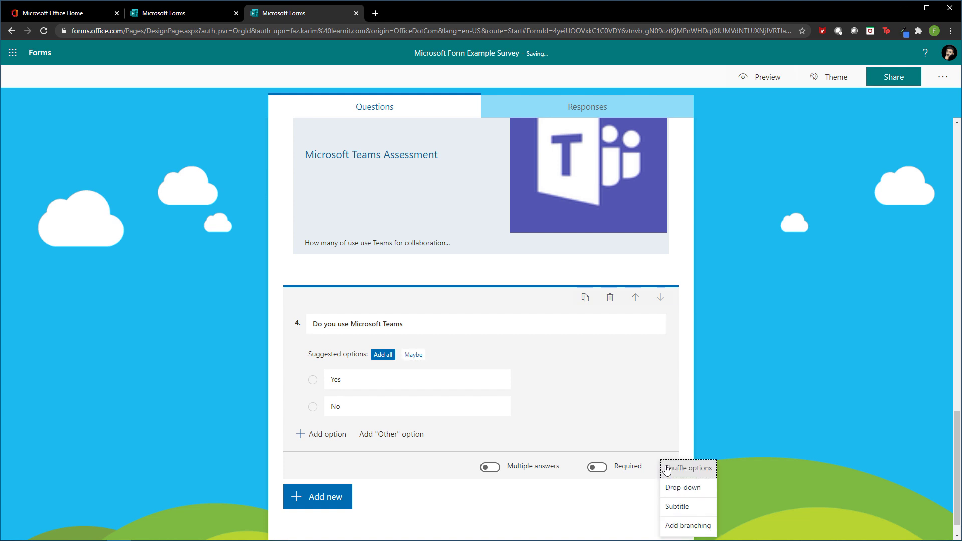
click(682, 494)
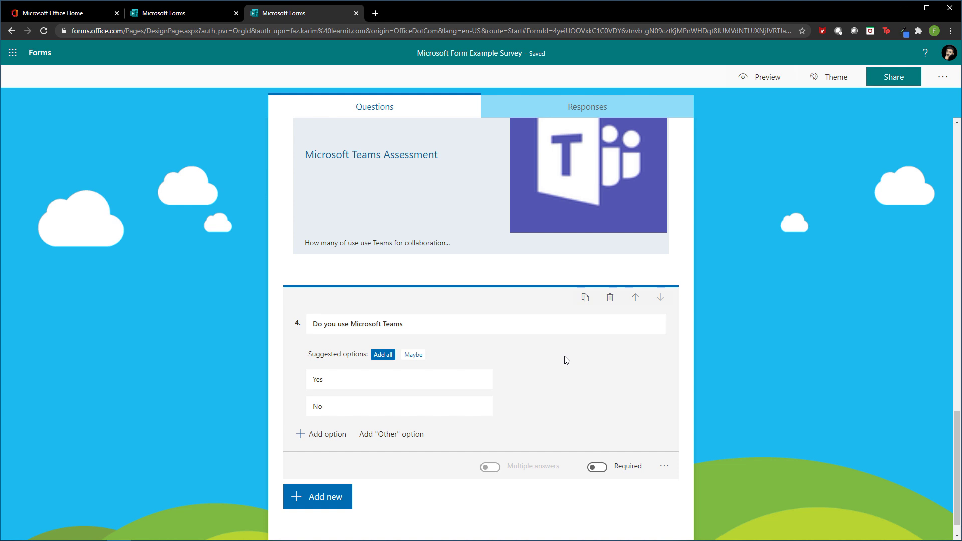
Add a Rating question below the drop-down question reading "How would you rate Microsoft Teams?".
click(321, 501)
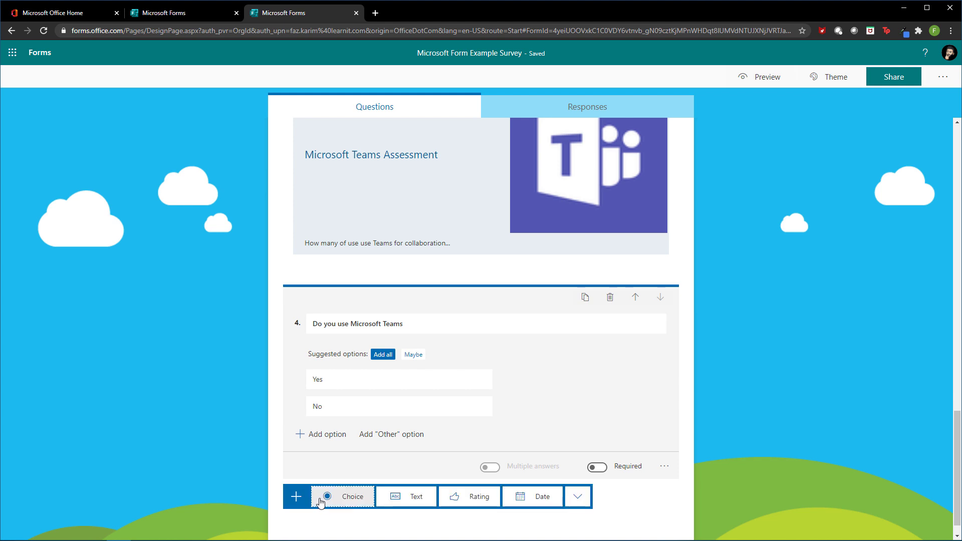
click(480, 498)
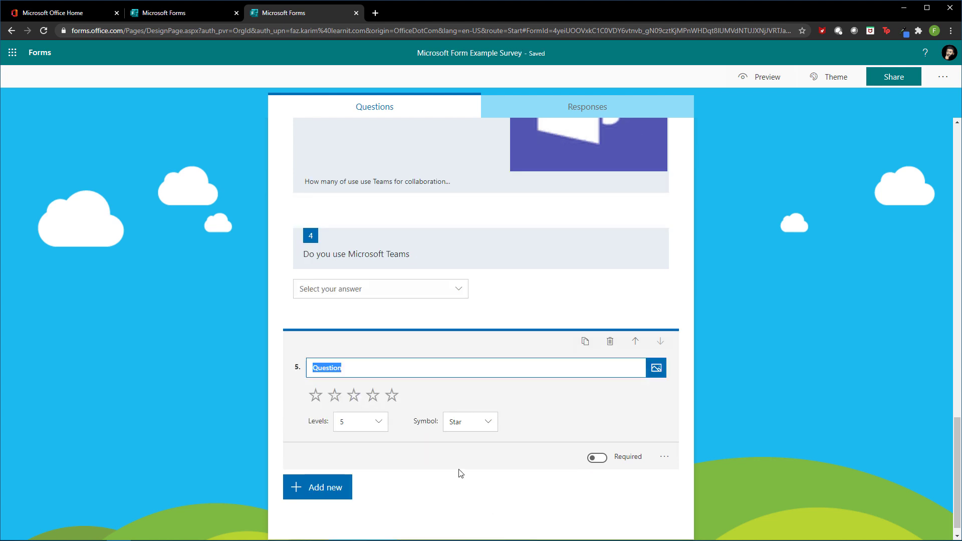
key(BackSpace)
text(Ho)
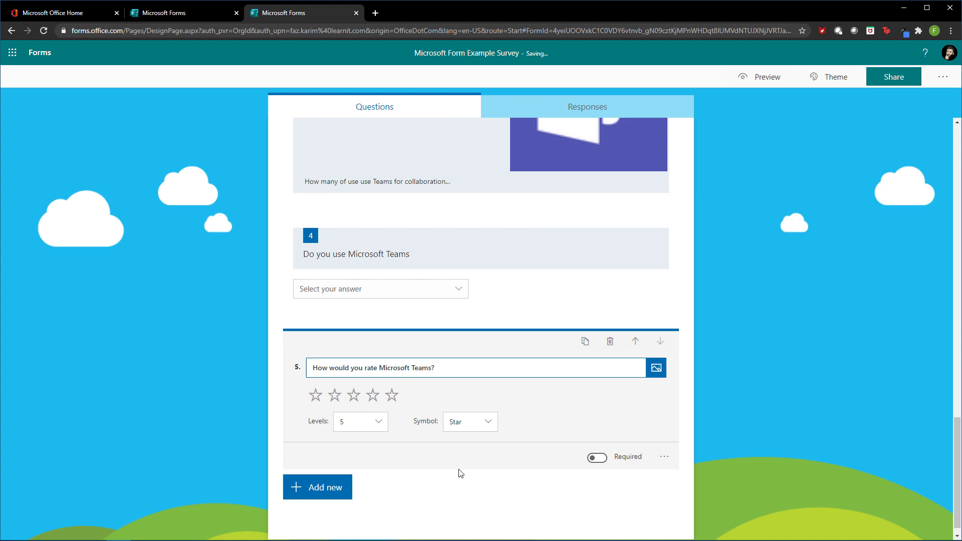
click(450, 495)
Add branching to question 4 so Yes goes to "How would you rate Microsoft Teams?" and No goes to the end of the form.
click(587, 299)
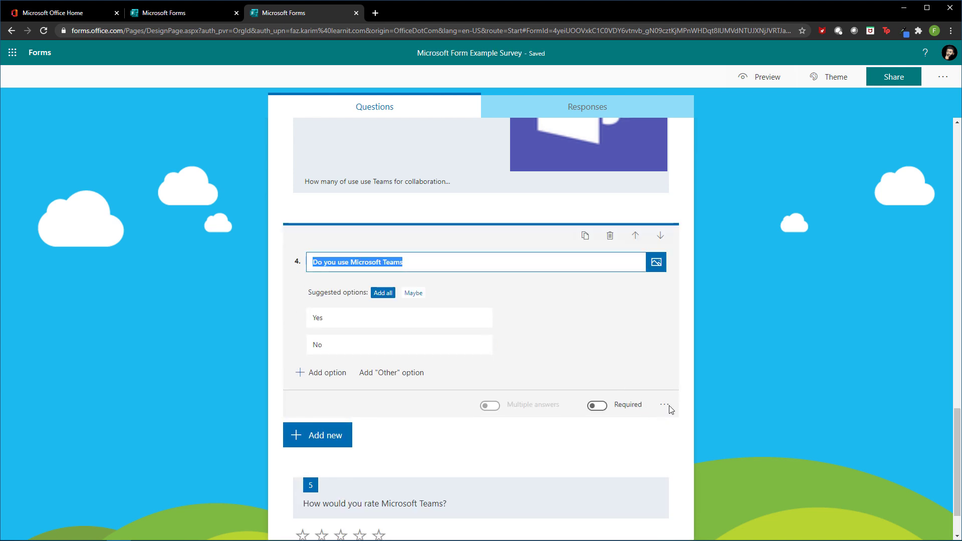
click(664, 406)
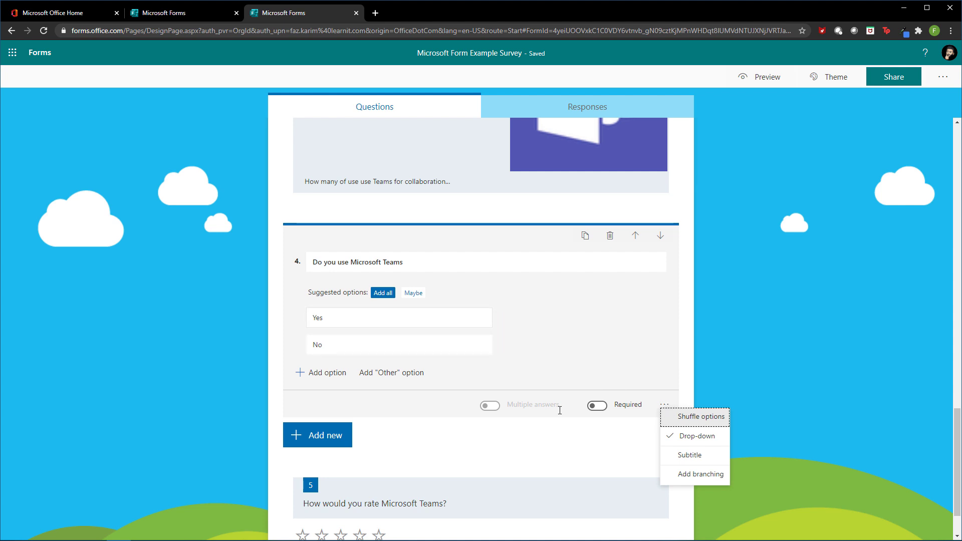
click(699, 475)
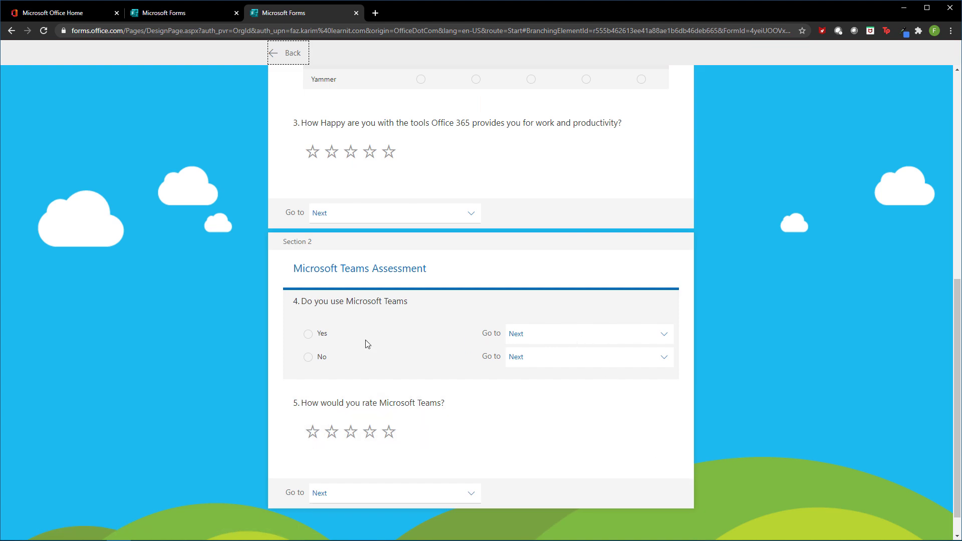
click(662, 337)
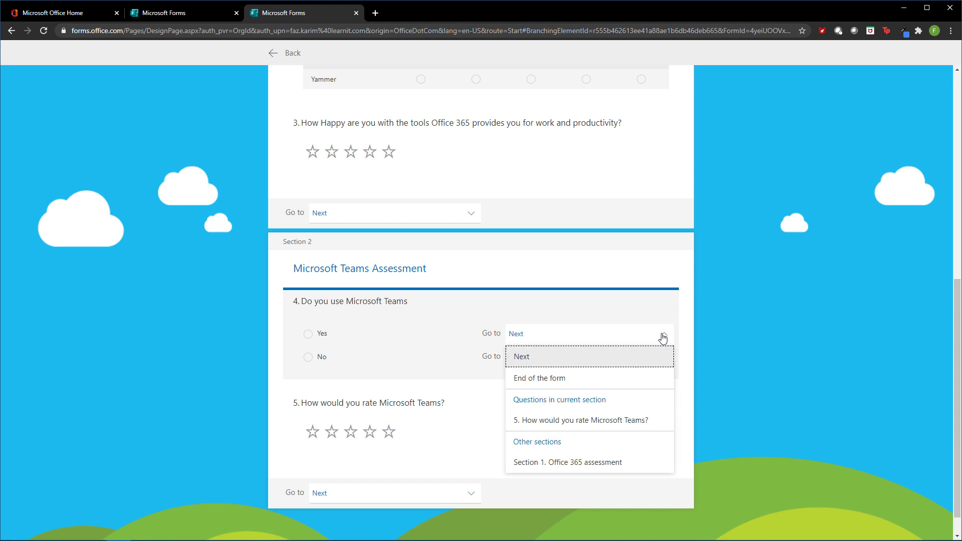
click(594, 423)
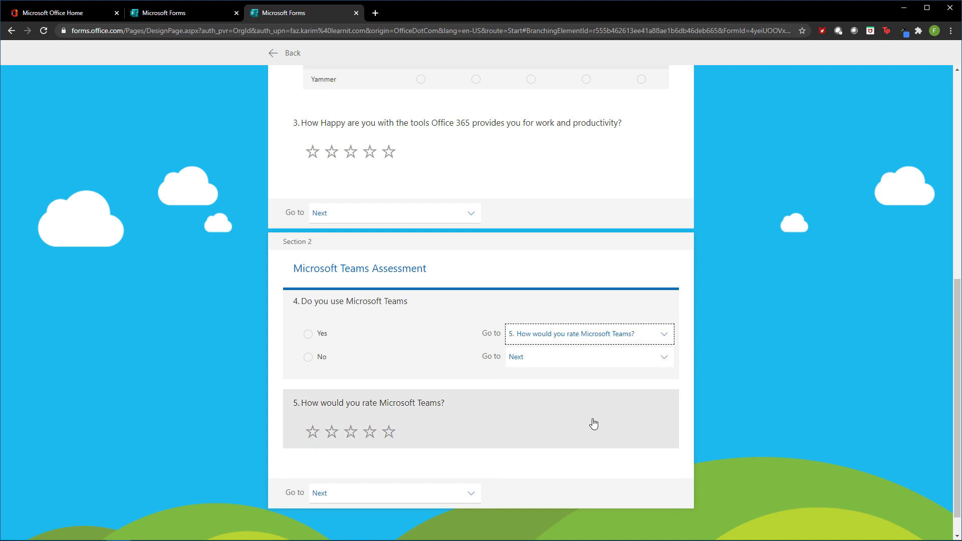
click(665, 359)
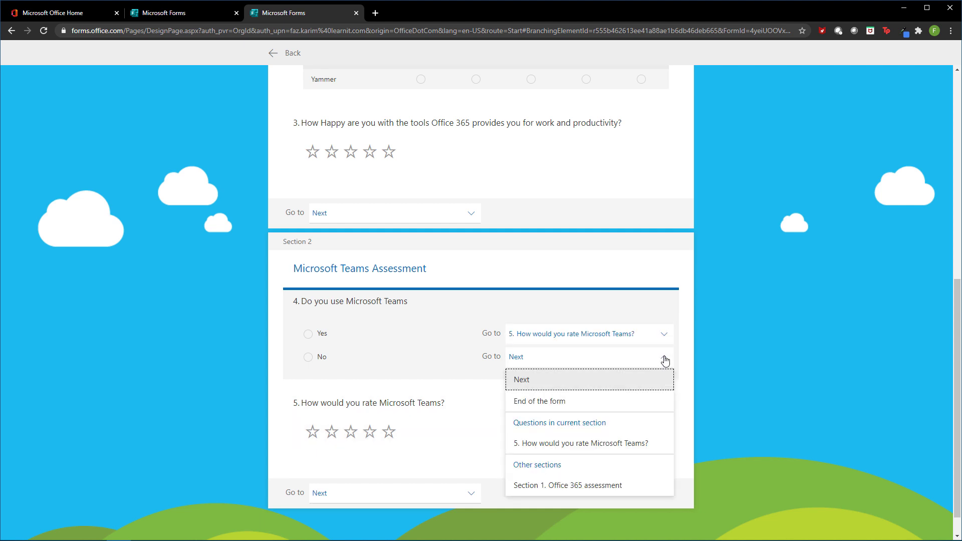
click(522, 402)
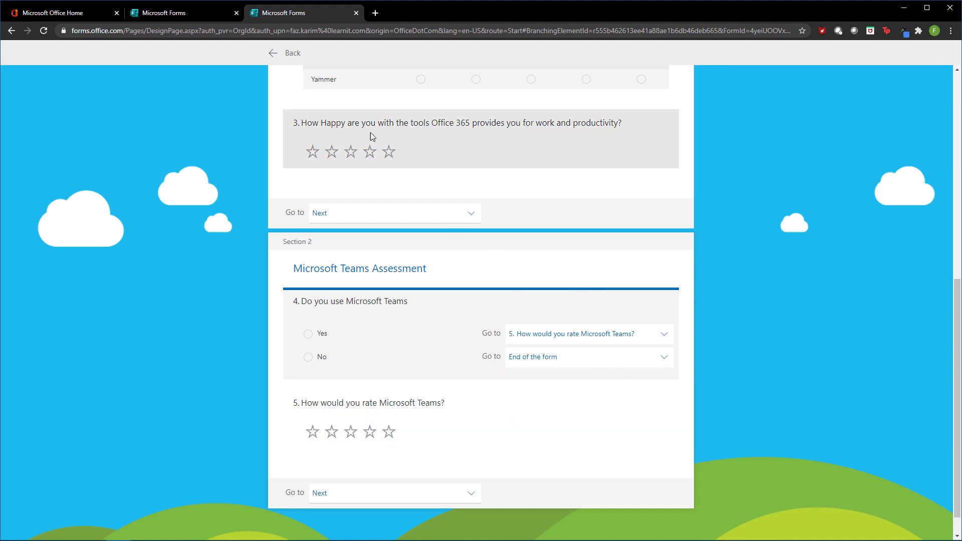
click(285, 55)
Review the survey's Office 365 and Microsoft Teams sections, including the settings of the "Do you use Microsoft Teams" question.
scroll(484, 456, down, 4)
scroll(484, 457, down, 10)
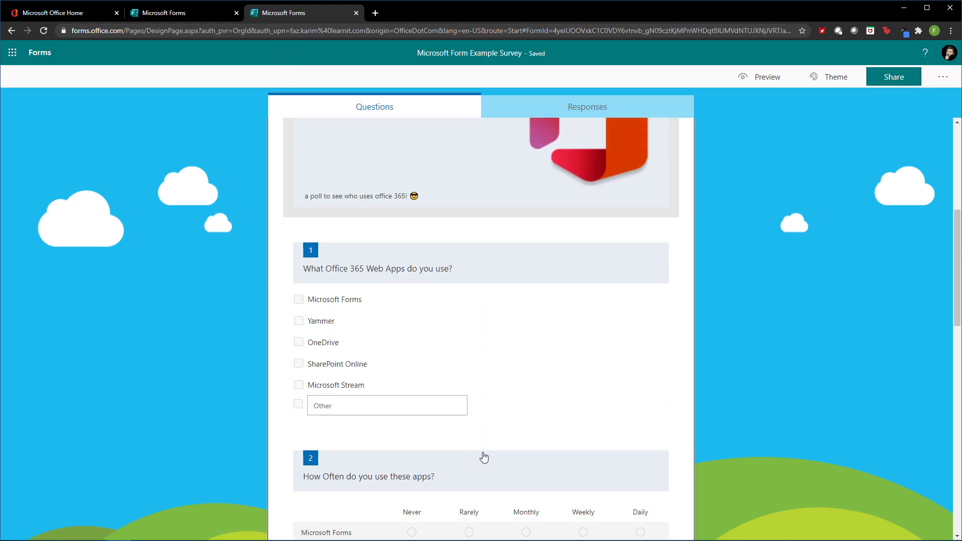
scroll(484, 457, down, 5)
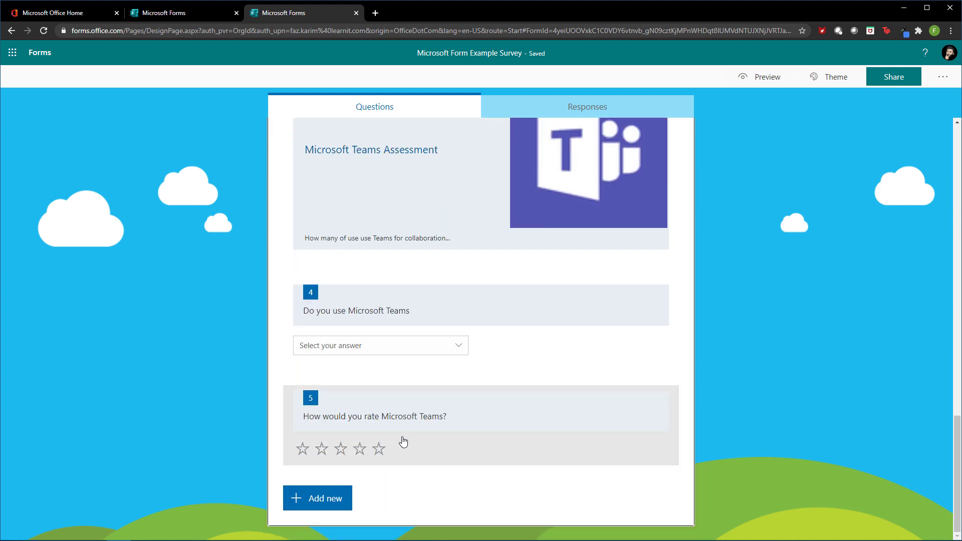
click(456, 344)
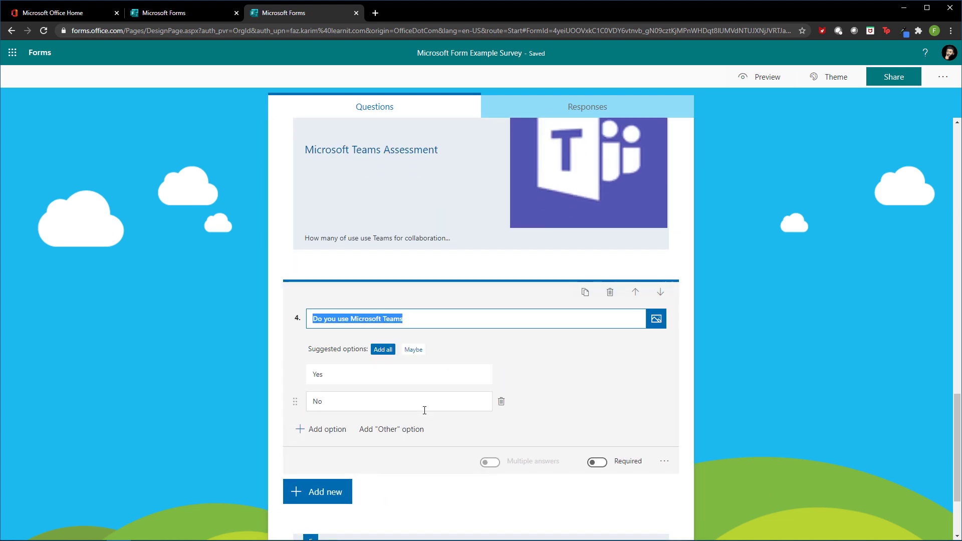
scroll(440, 509, down, 2)
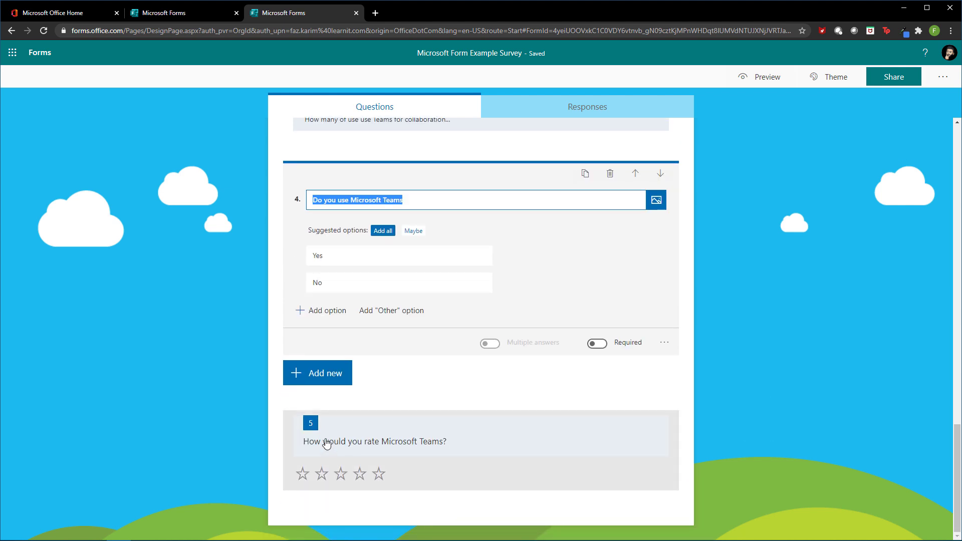
click(777, 410)
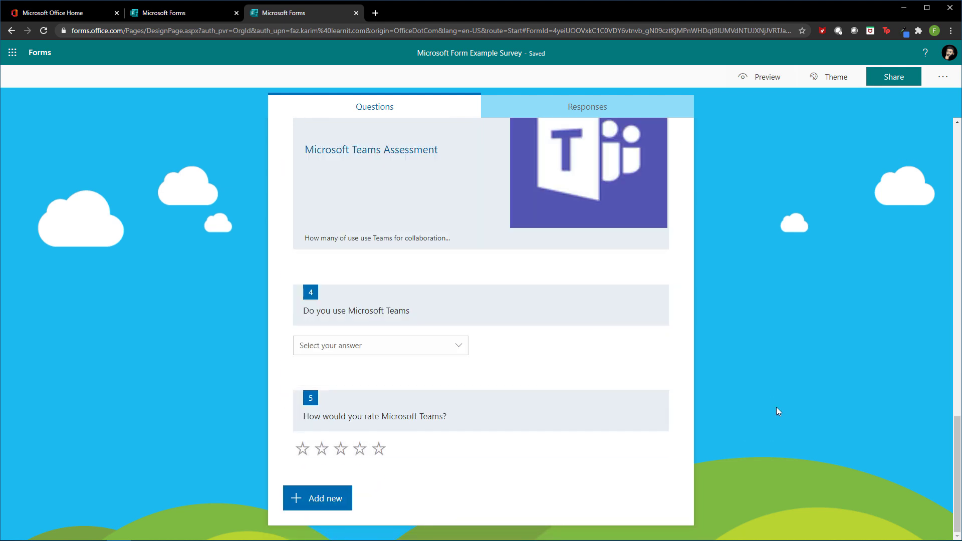
scroll(777, 411, up, 2)
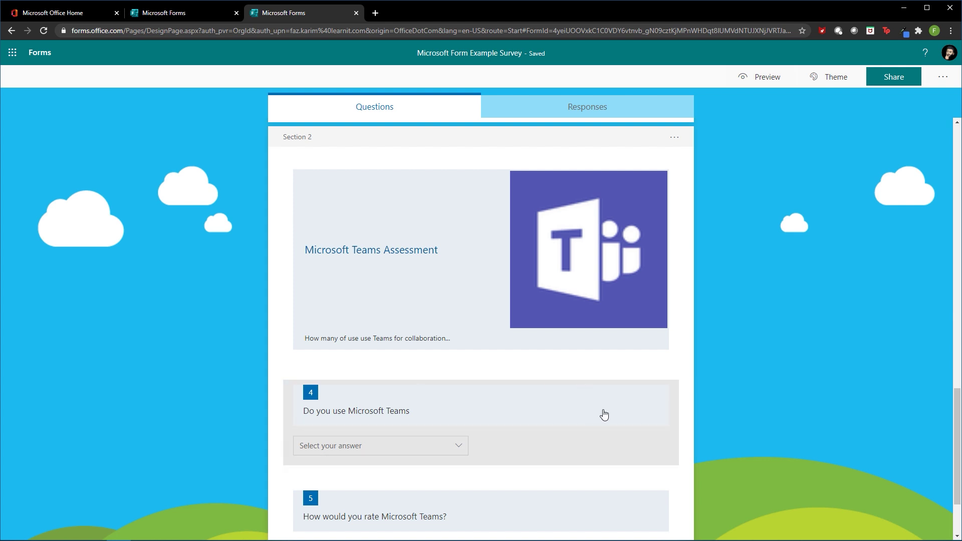
scroll(609, 431, down, 2)
click(541, 380)
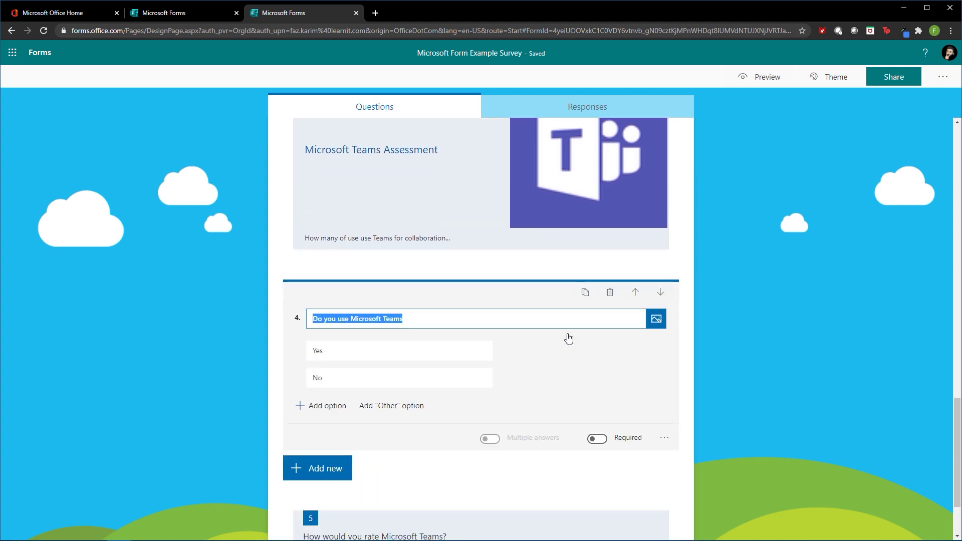
click(670, 462)
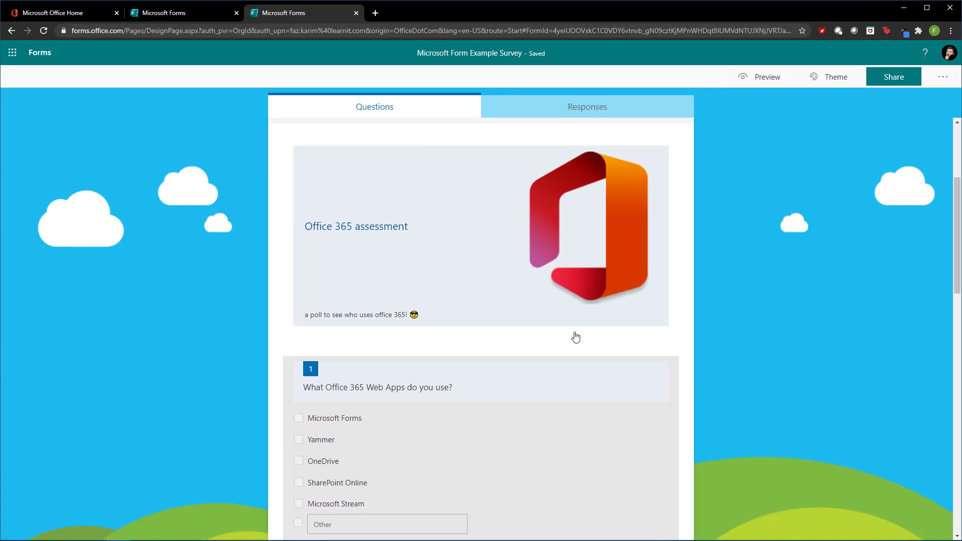
scroll(575, 337, up, 4)
scroll(575, 337, down, 4)
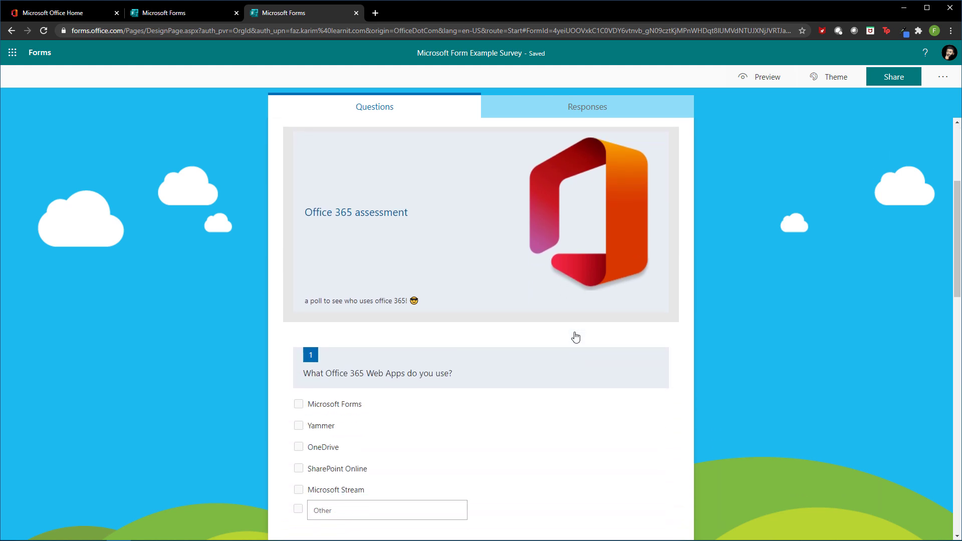
Look over the survey's questions and open its preview.
scroll(575, 337, down, 8)
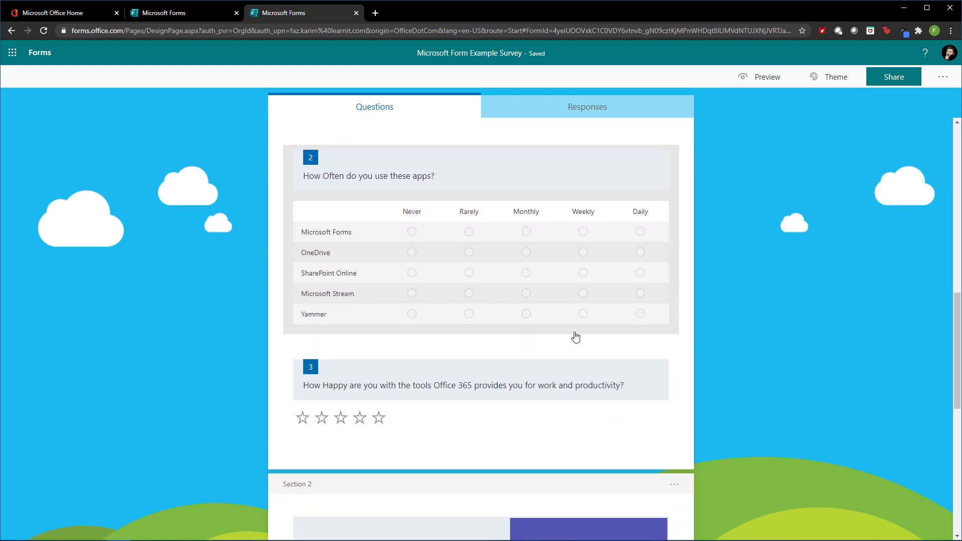
scroll(576, 337, down, 10)
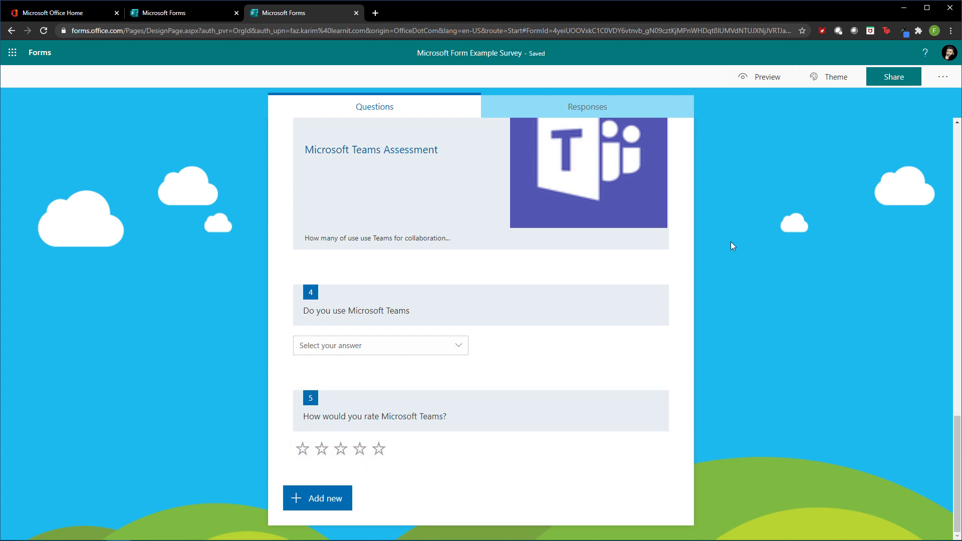
click(752, 84)
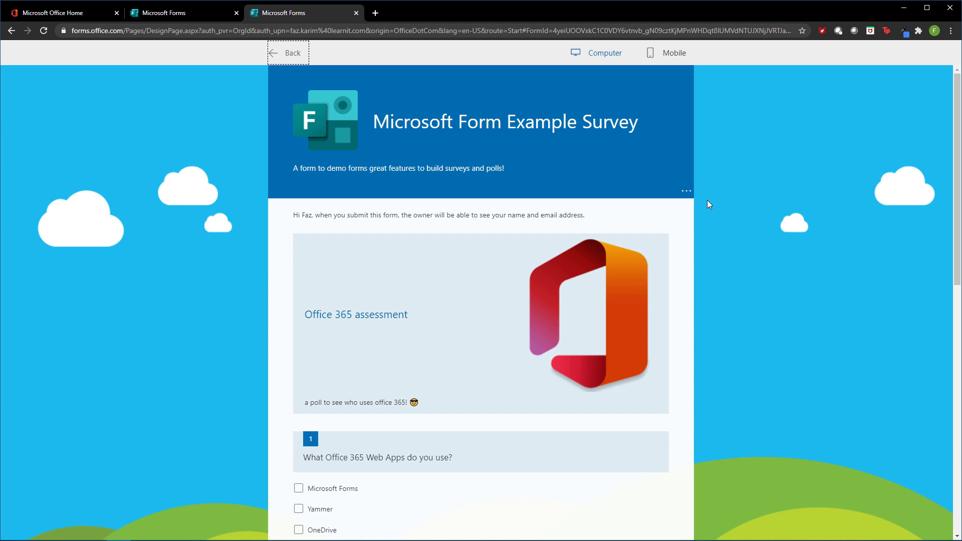
Answer question 1 in the preview with Microsoft Forms, Yammer, OneDrive, SharePoint Online and Microsoft Stream.
scroll(708, 200, down, 1)
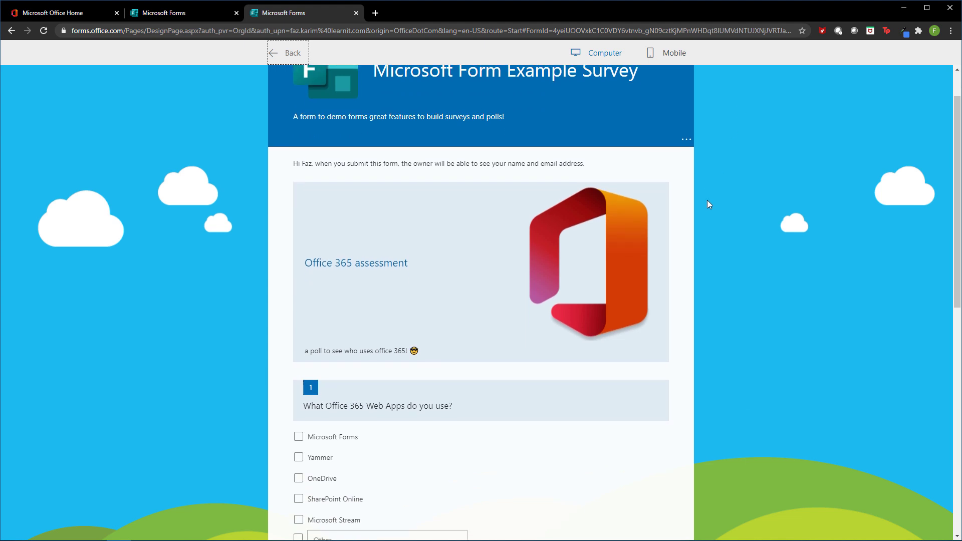
scroll(708, 200, down, 1)
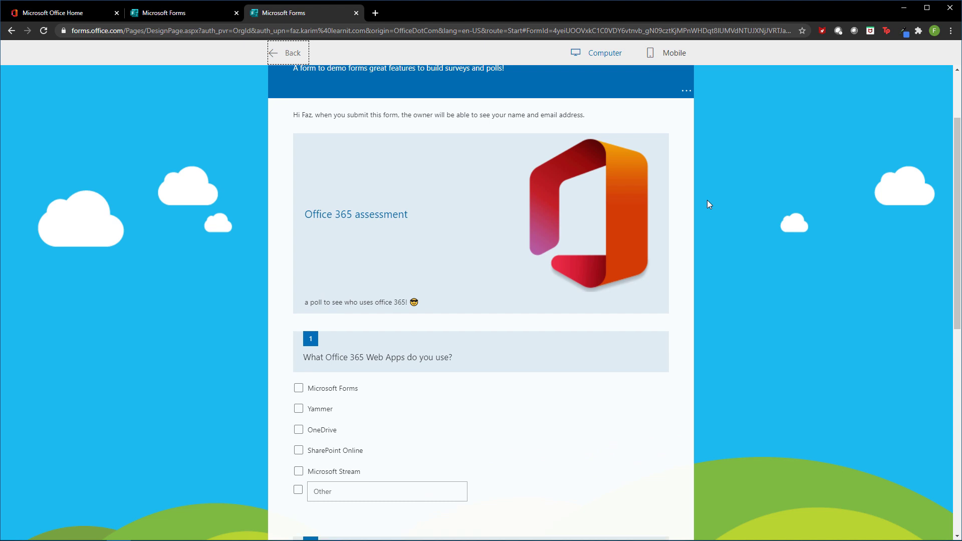
click(299, 388)
click(298, 409)
click(299, 429)
click(299, 450)
click(298, 471)
Answer question 2 with Monthly for Microsoft Forms and Microsoft Stream, Daily for OneDrive and SharePoint Online, and Weekly for Yammer.
scroll(440, 449, down, 1)
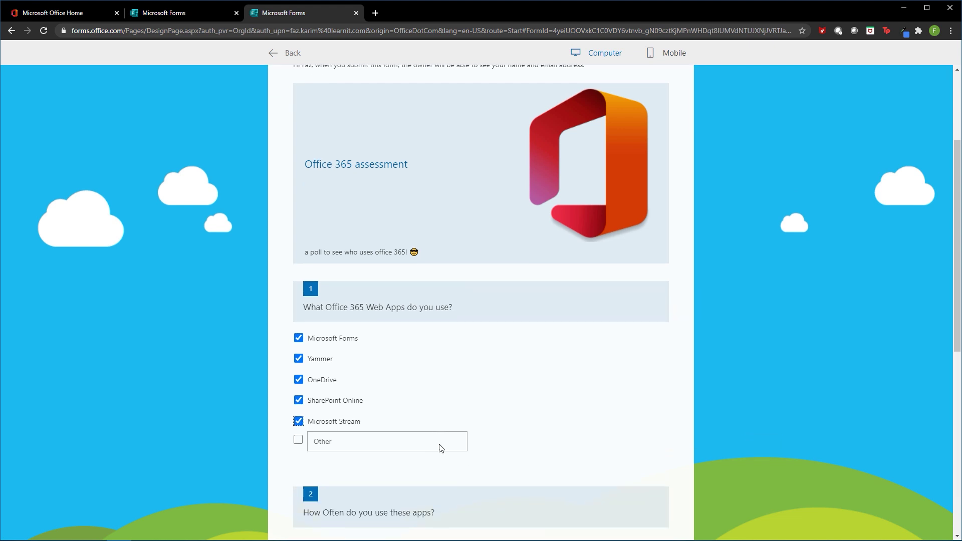
scroll(440, 443, down, 1)
scroll(439, 444, down, 2)
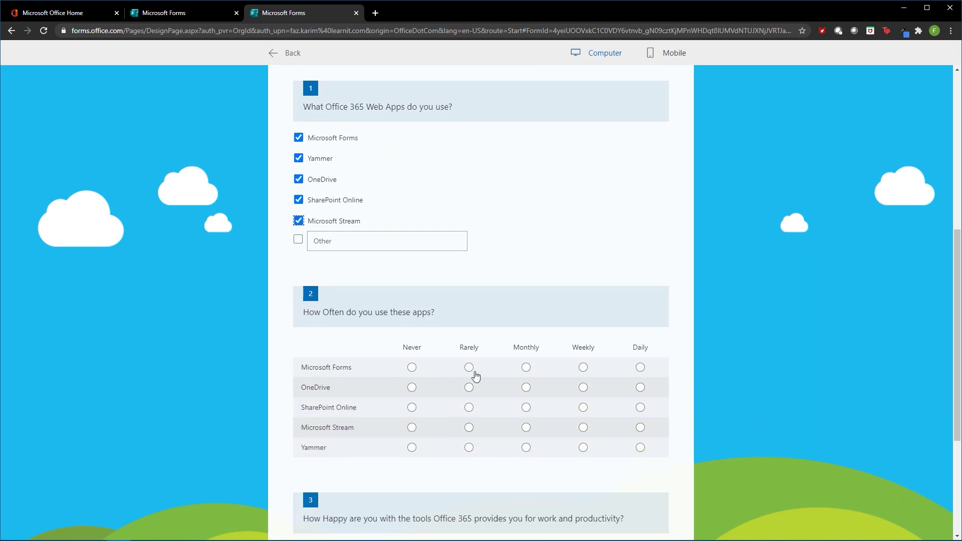
click(527, 367)
click(640, 388)
click(641, 408)
click(527, 427)
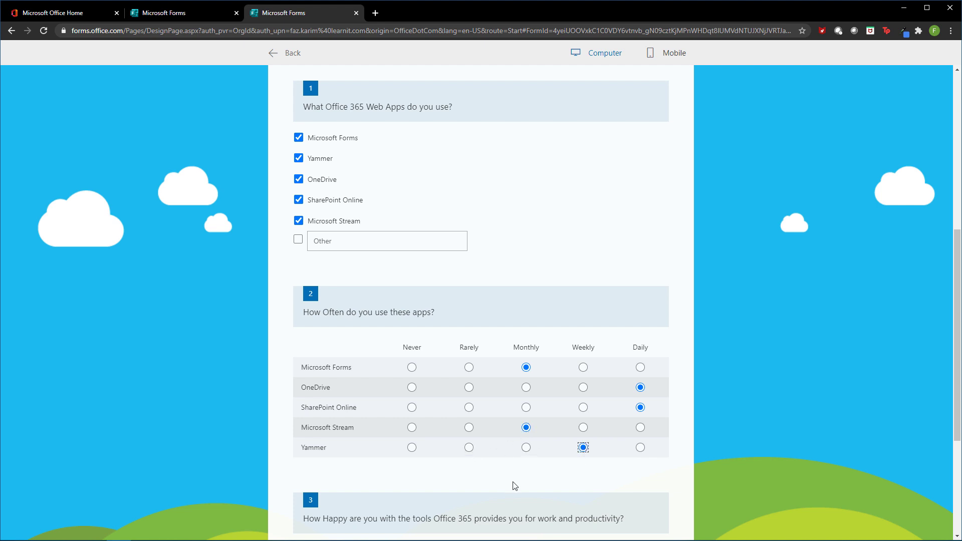
Rate the Office 365 tools in question 3 with five stars and continue to the Microsoft Teams section.
scroll(512, 486, down, 2)
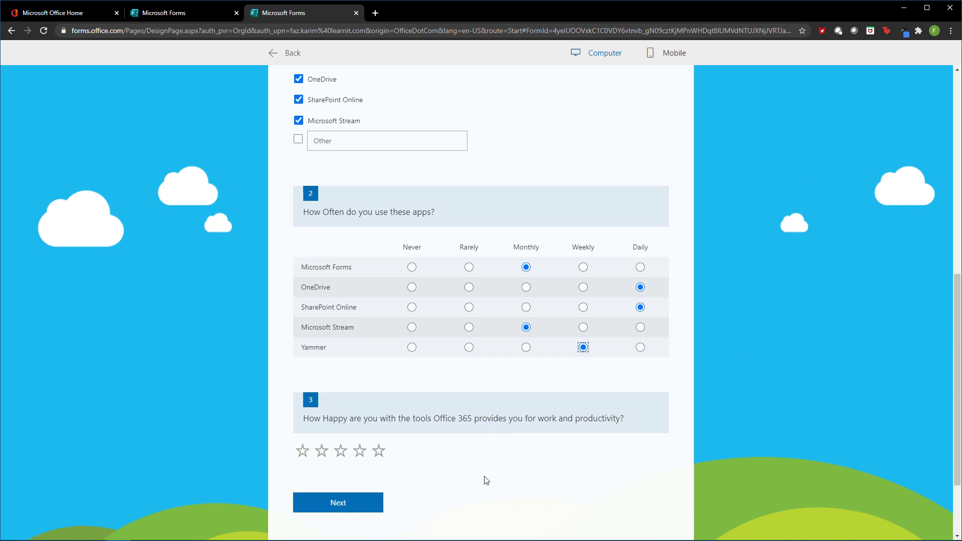
click(379, 451)
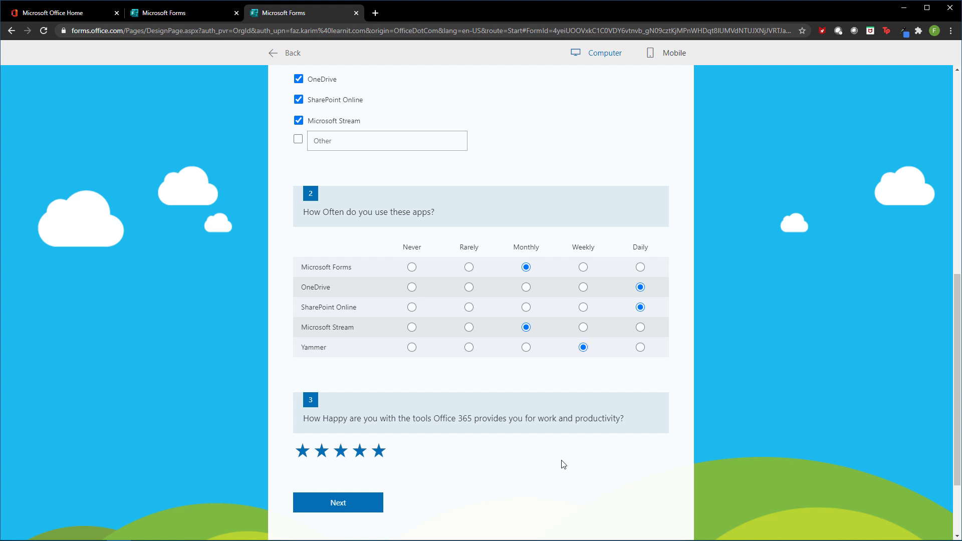
scroll(564, 465, down, 2)
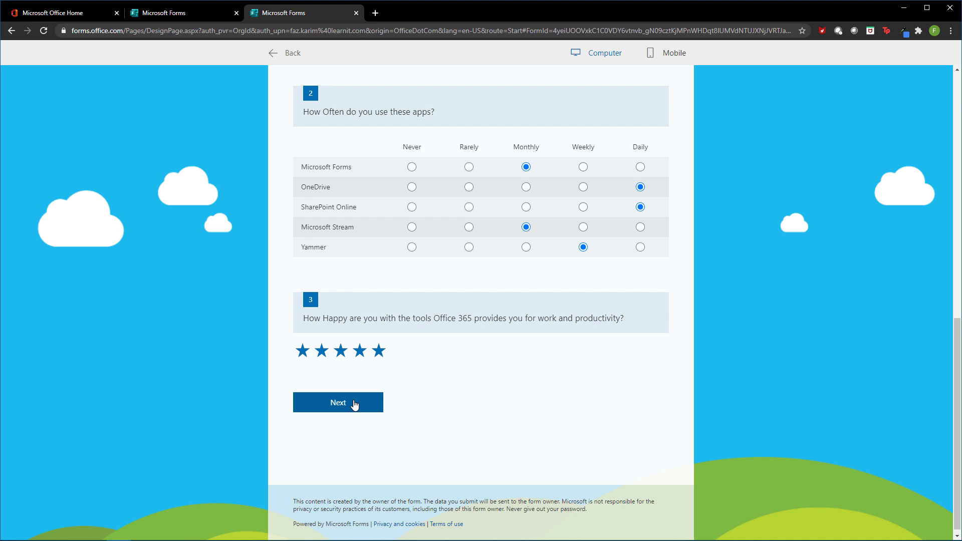
click(354, 405)
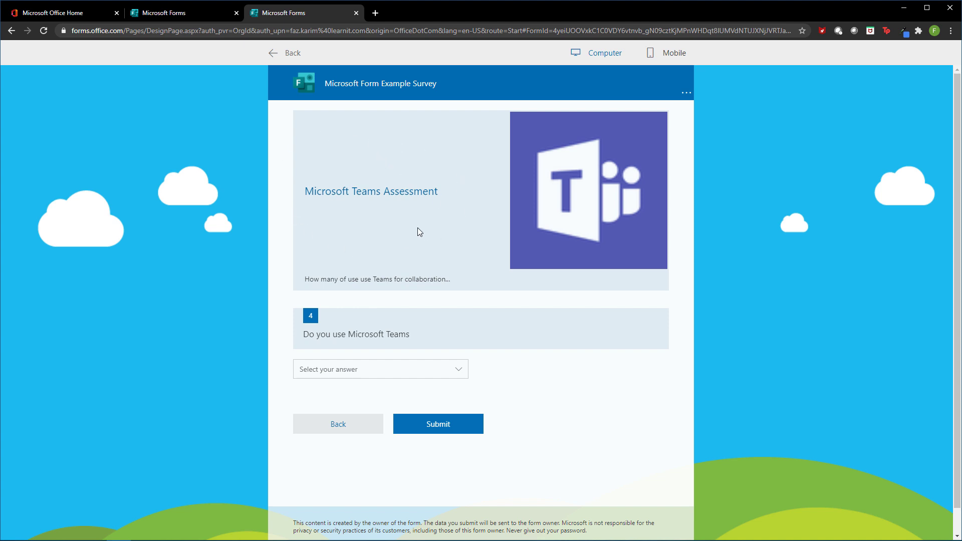
Answer Yes to "Do you use Microsoft Teams", rate Microsoft Teams five stars and submit the response.
click(459, 372)
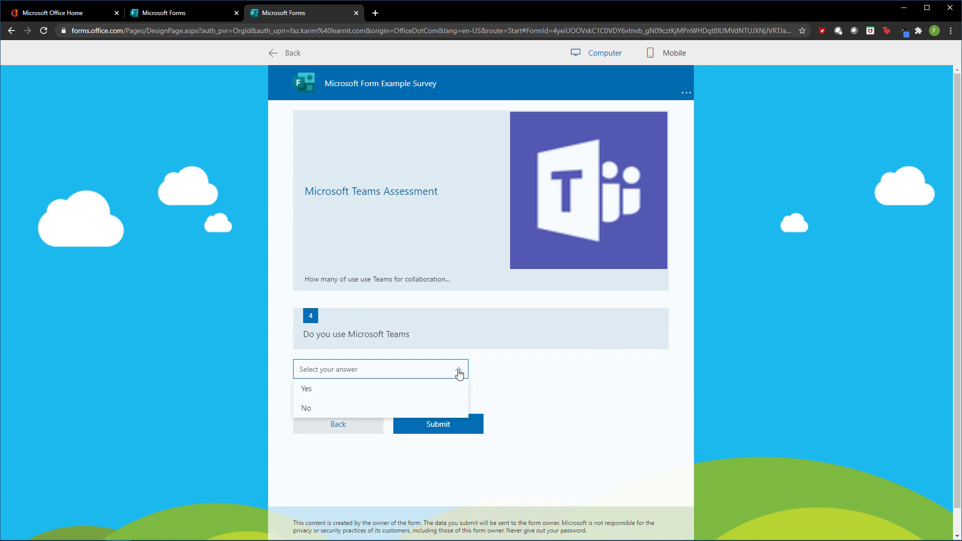
click(305, 390)
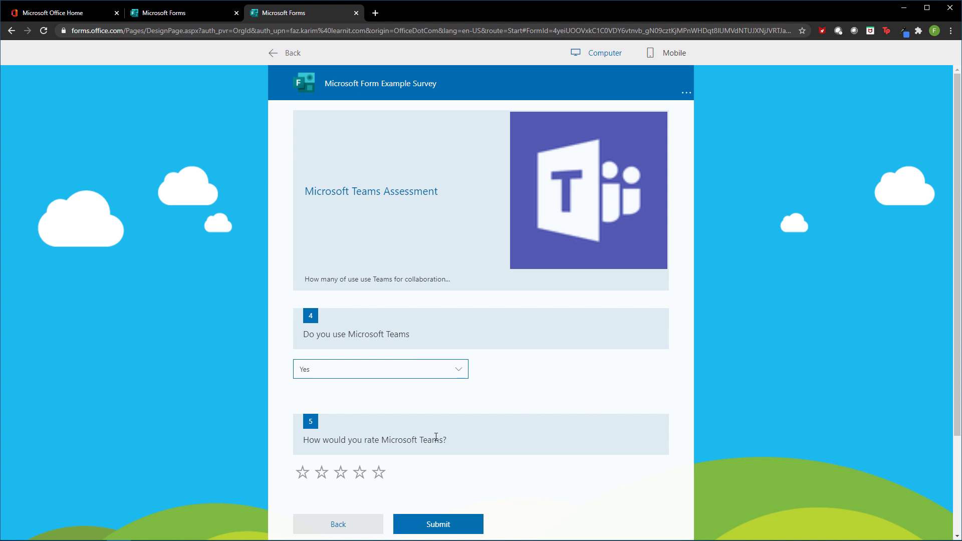
click(380, 472)
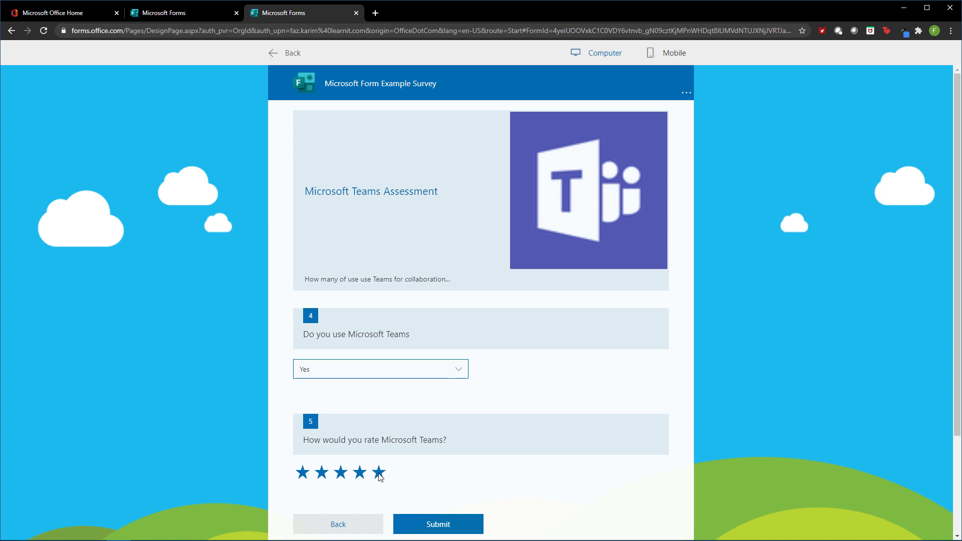
scroll(581, 477, down, 2)
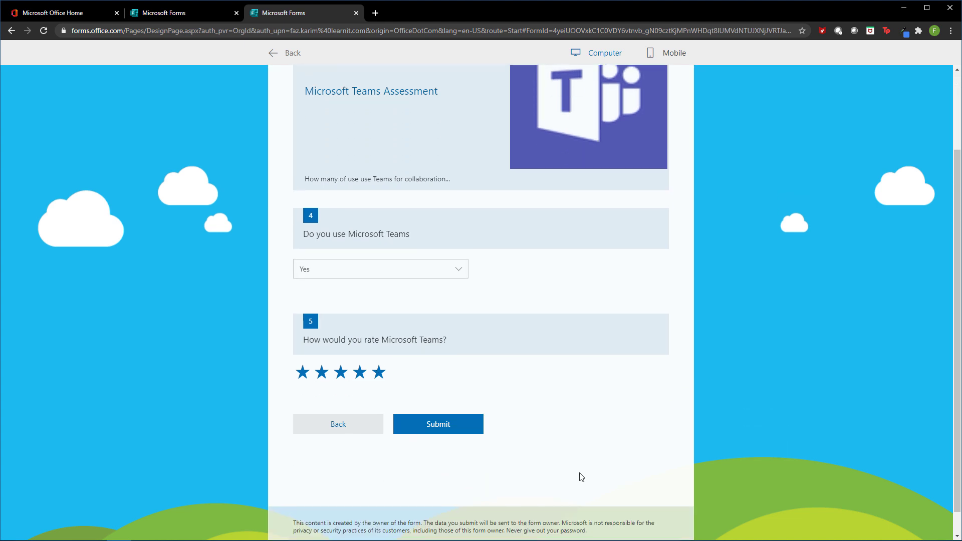
click(430, 430)
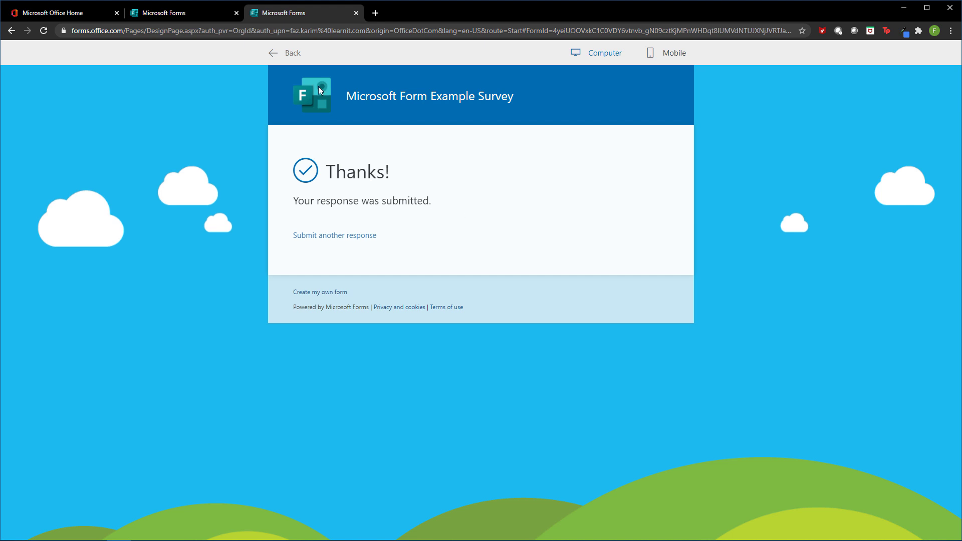
Leave the preview, open the survey's responses summary and check the additional options for managing responses.
click(282, 55)
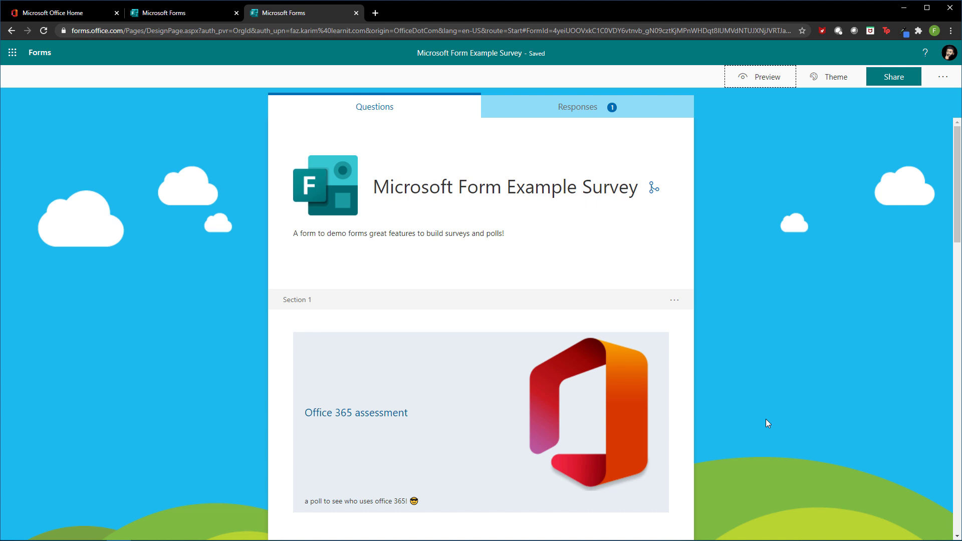
click(592, 107)
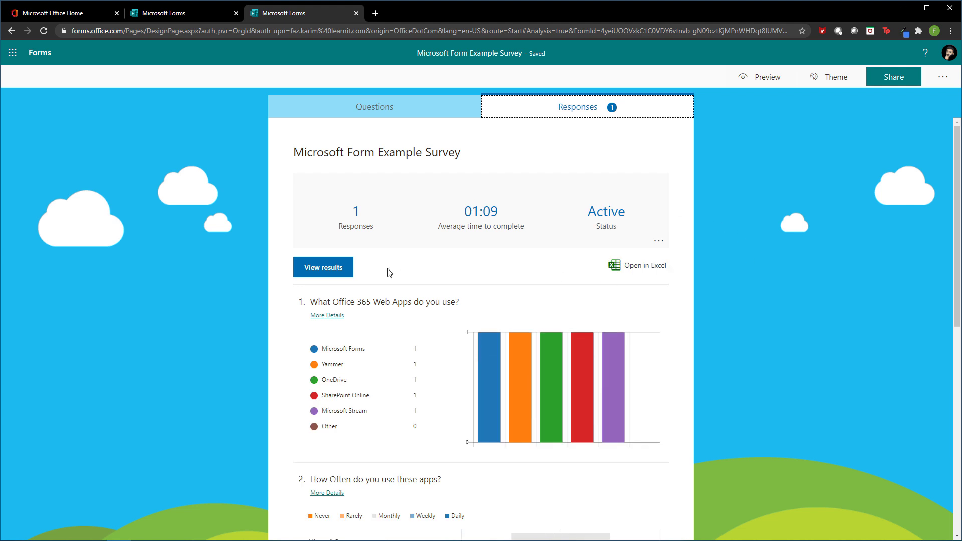
scroll(390, 272, down, 1)
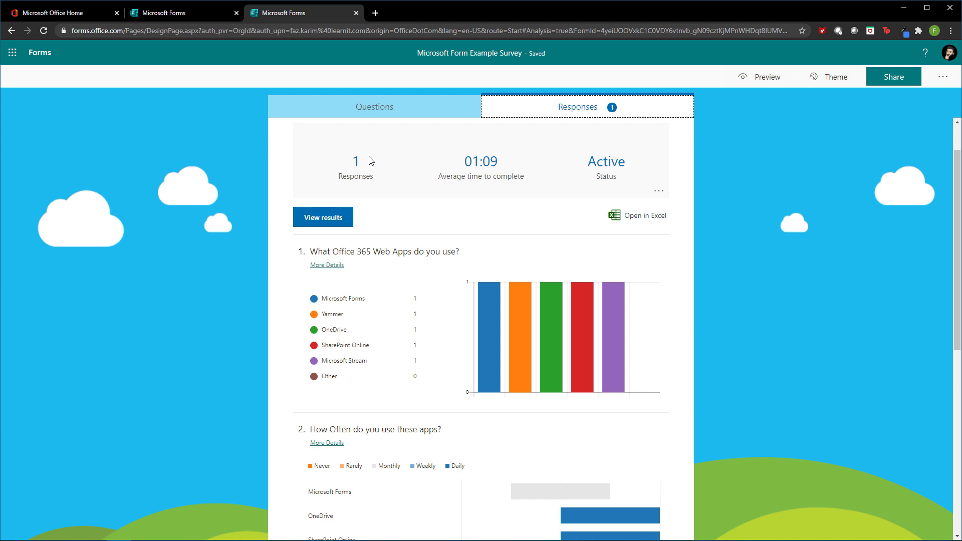
click(658, 191)
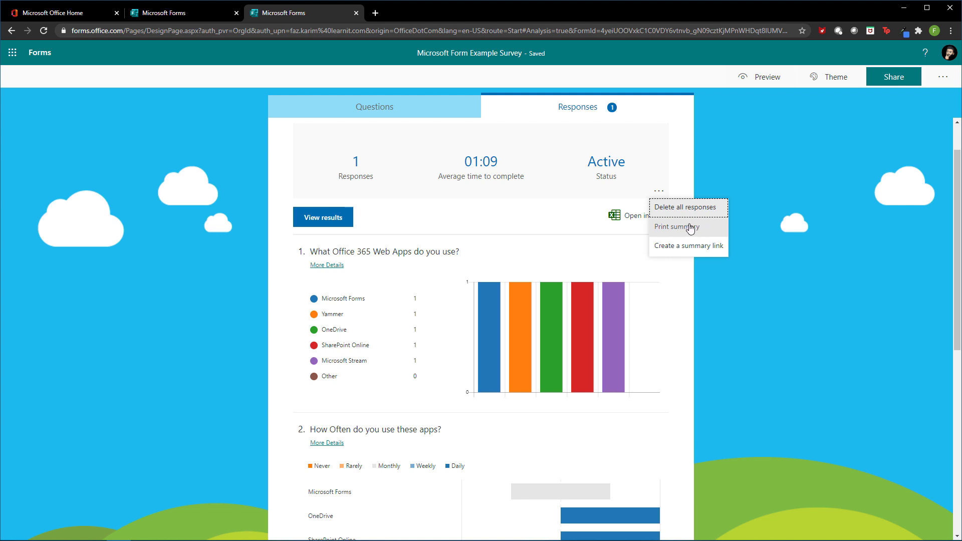
click(762, 214)
Examine the response charts for each question, including the individual answer details of "How Often do you use these apps?".
scroll(672, 288, down, 1)
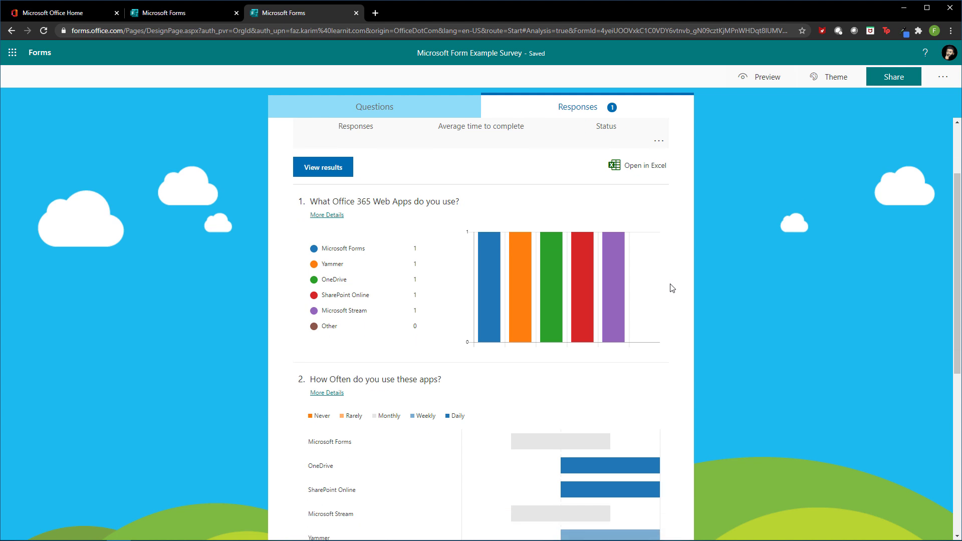
scroll(673, 288, down, 2)
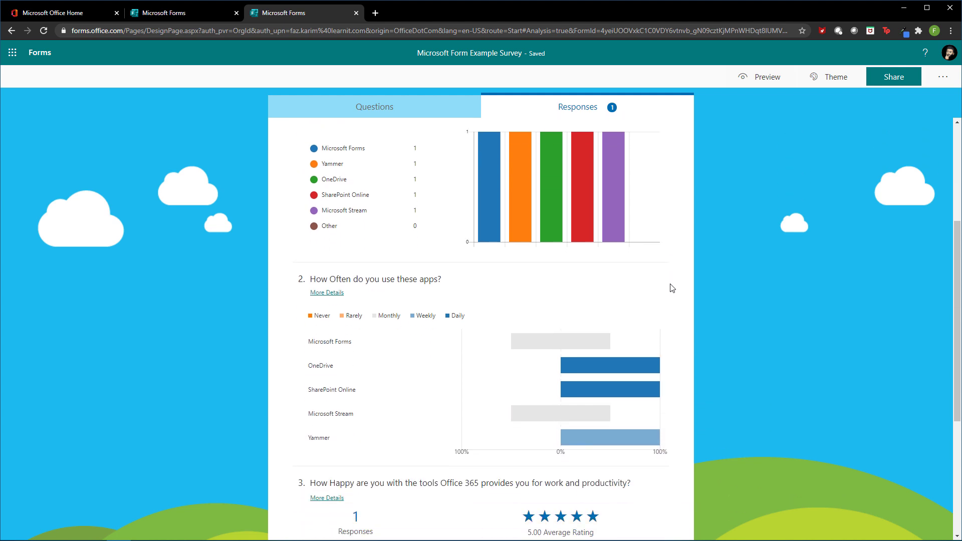
scroll(332, 297, down, 1)
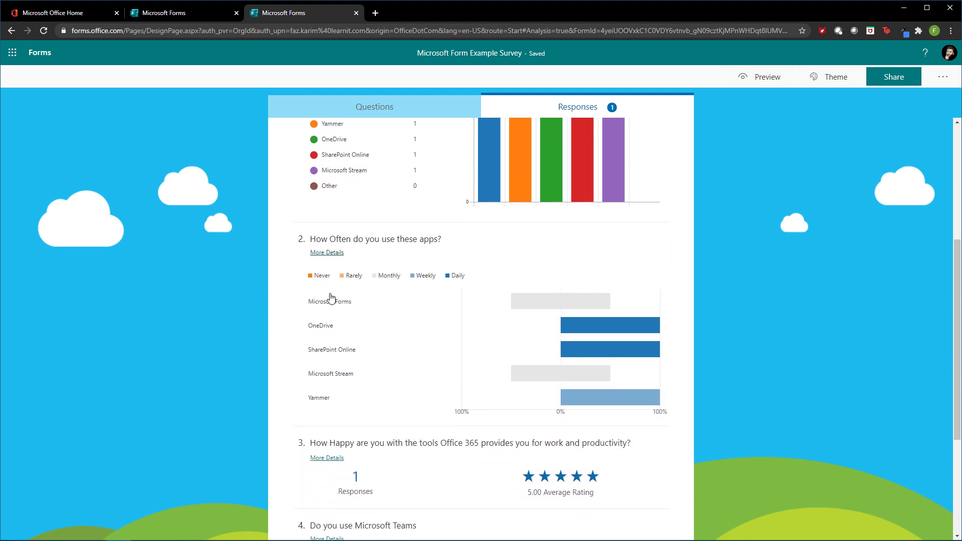
click(328, 243)
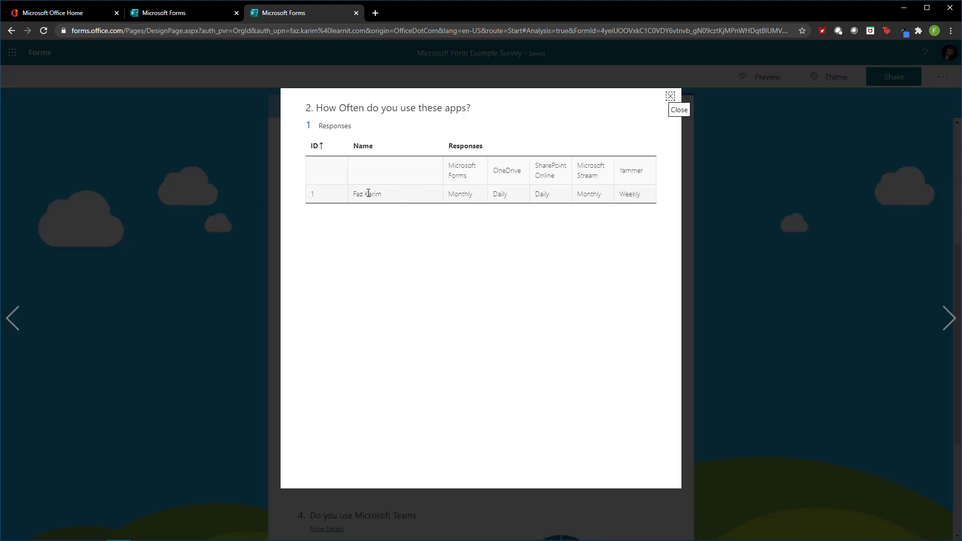
click(671, 96)
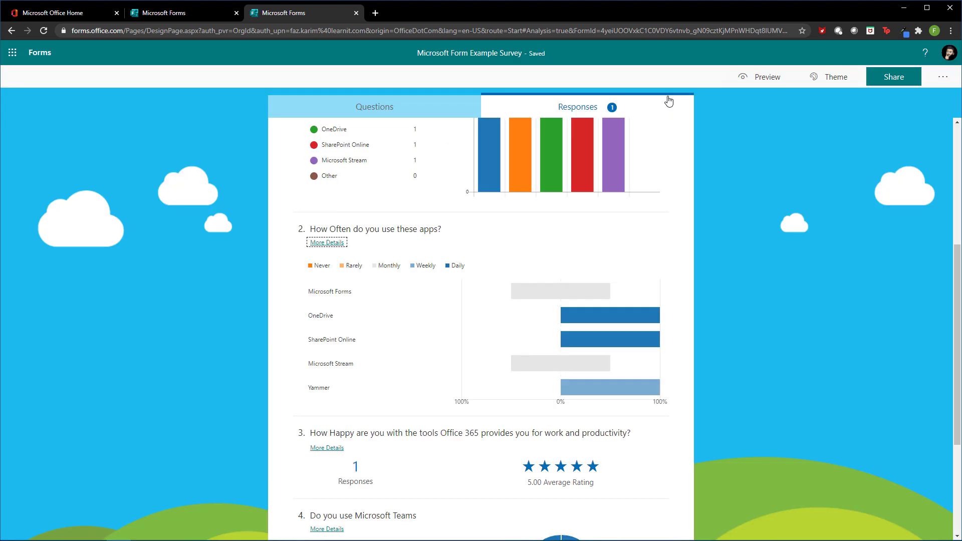
scroll(452, 301, down, 3)
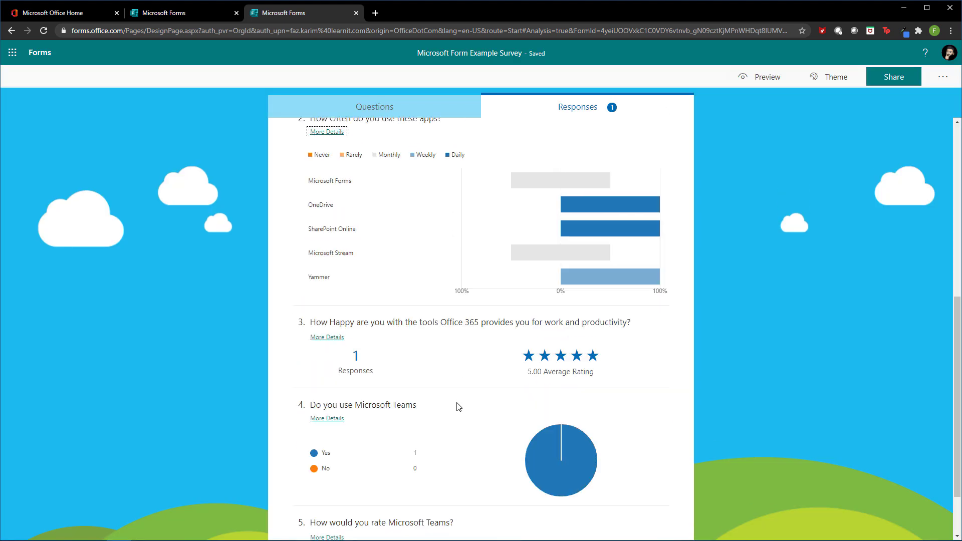
scroll(457, 416, up, 3)
scroll(457, 407, up, 5)
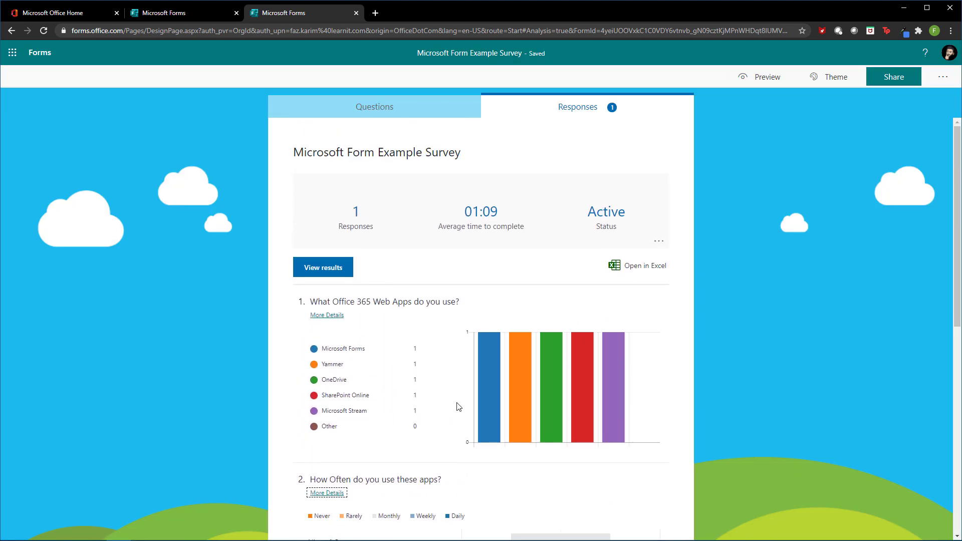
Show the survey's questions briefly, return to the responses summary and look over the charts again.
click(396, 107)
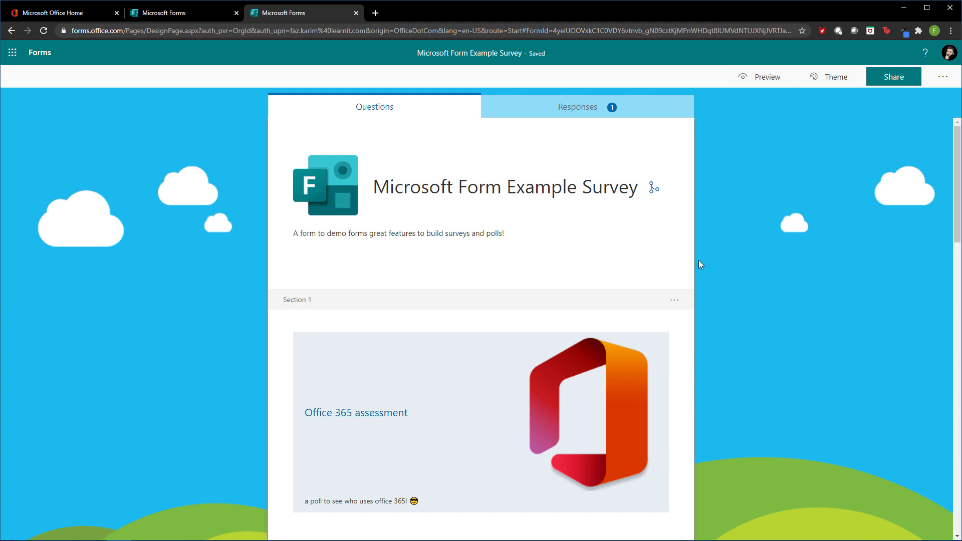
click(545, 106)
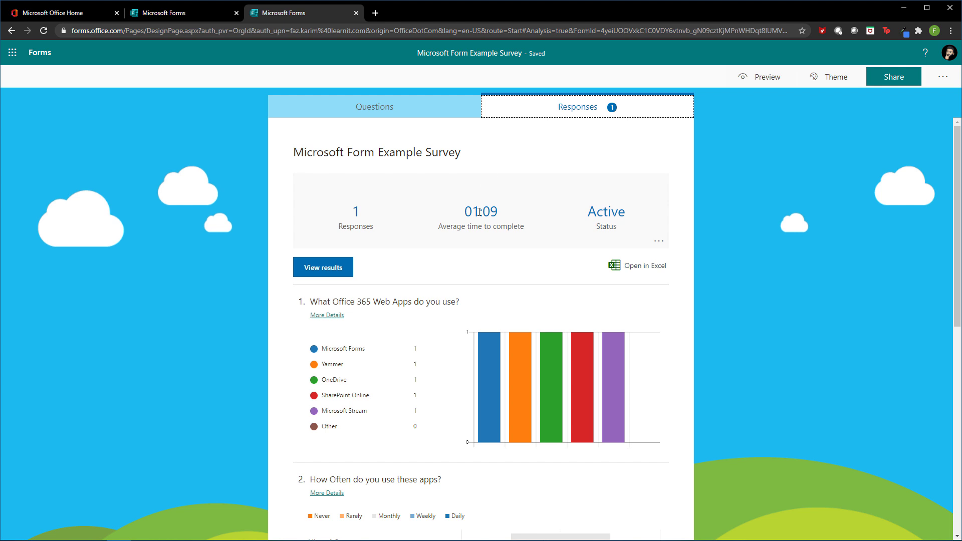
scroll(510, 316, down, 7)
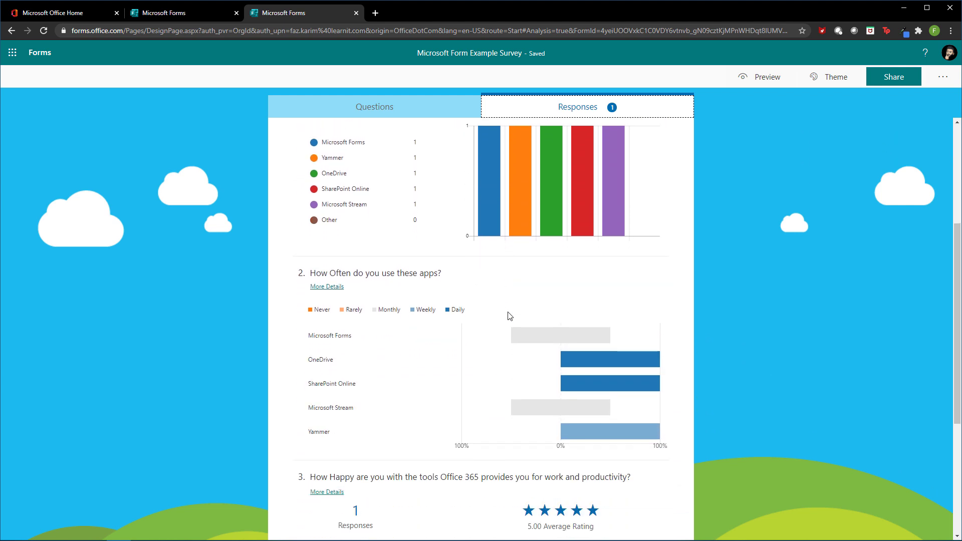
scroll(510, 316, up, 6)
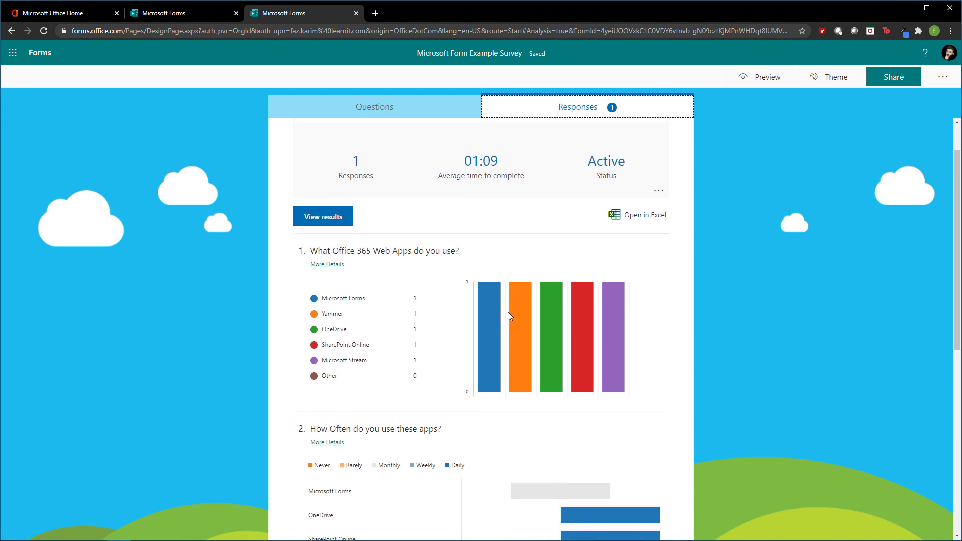
Open the survey responses in Excel, widen the question columns to read the answers, and minimize the workbook.
click(645, 216)
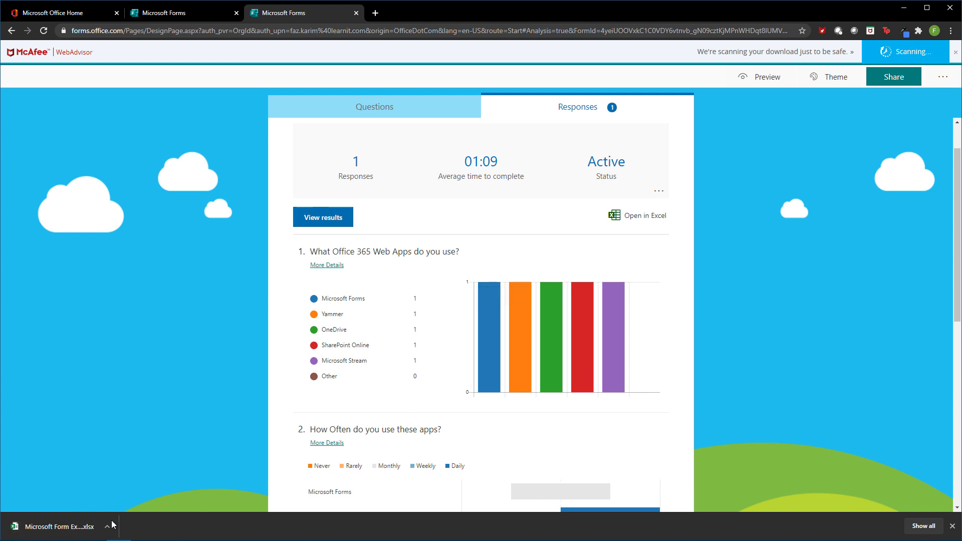
click(32, 524)
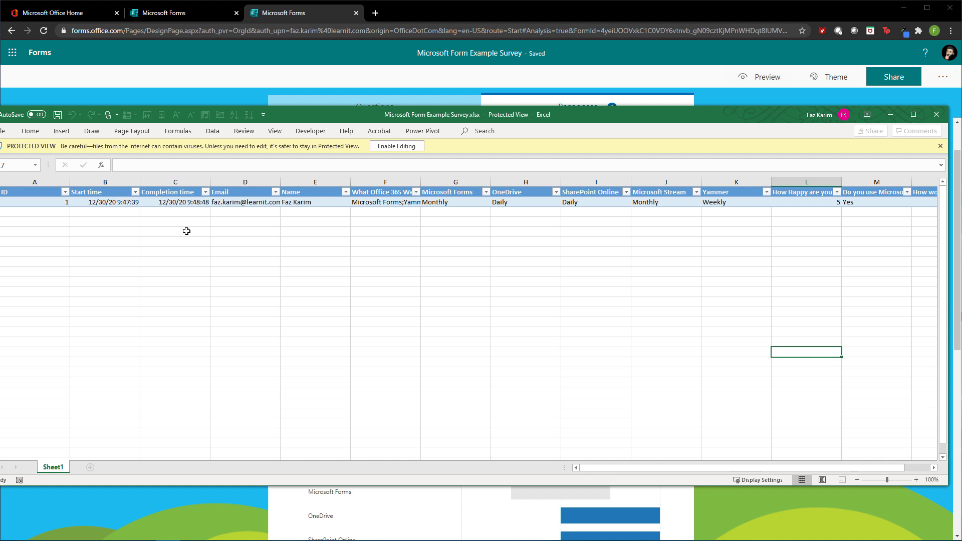
mouse_move(603, 465)
mouse_down()
mouse_move(675, 479)
mouse_move(589, 468)
mouse_up()
drag(421, 182, 454, 182)
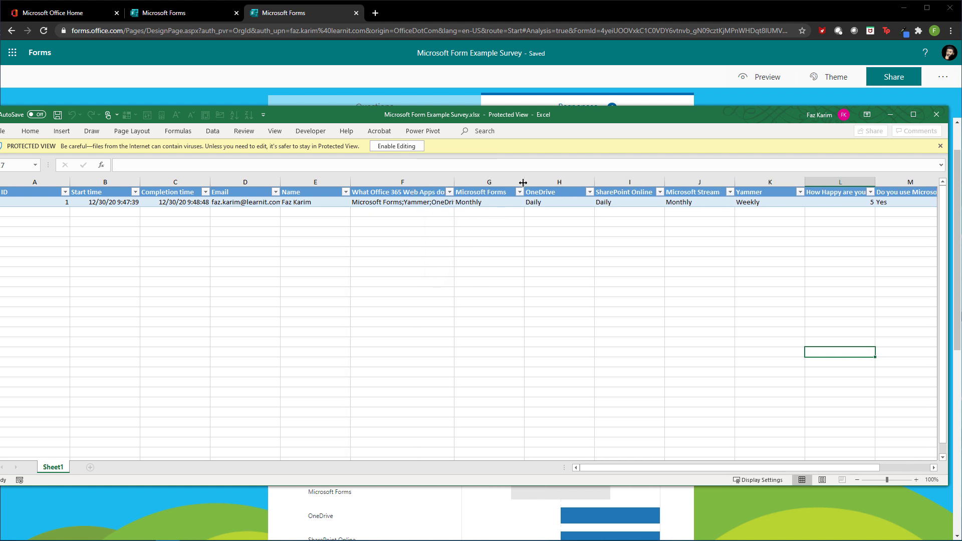
drag(524, 182, 536, 182)
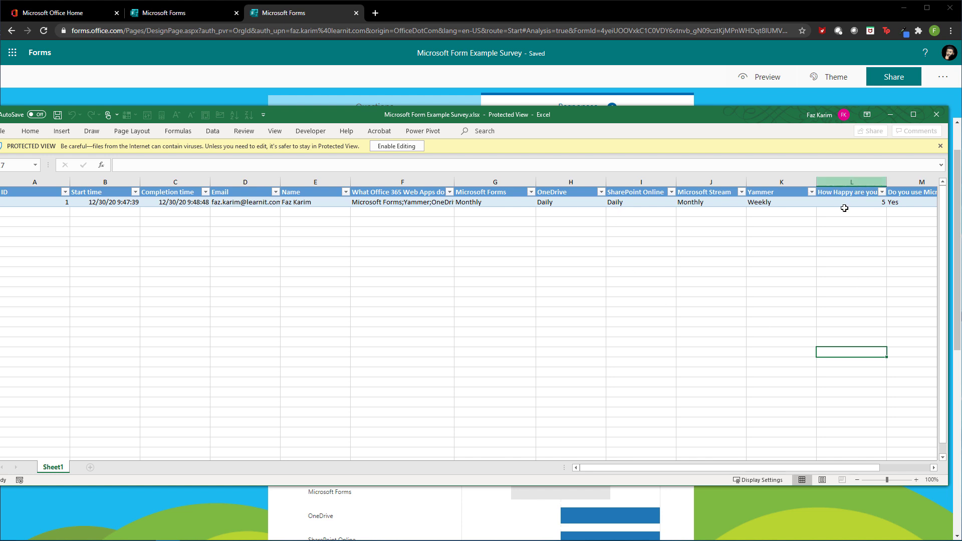
drag(824, 468, 875, 467)
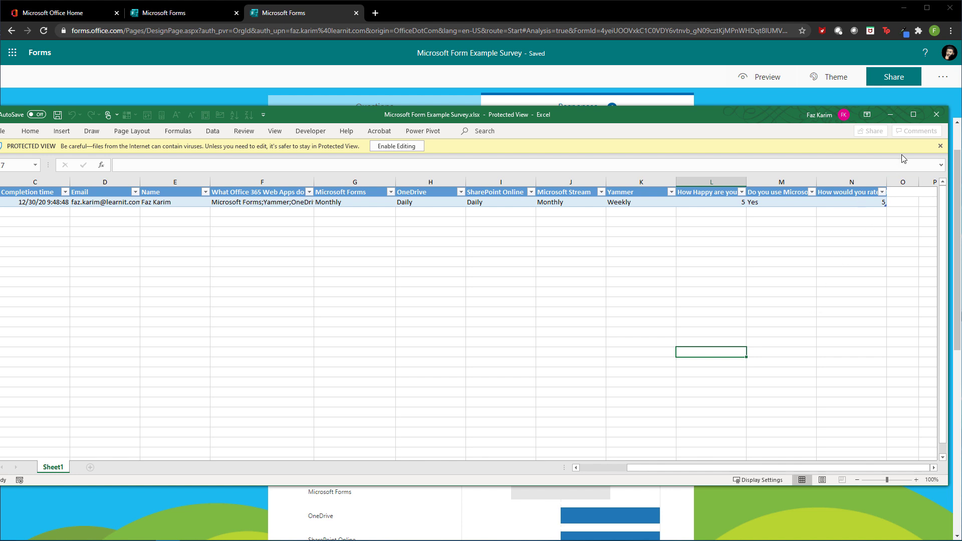
click(890, 115)
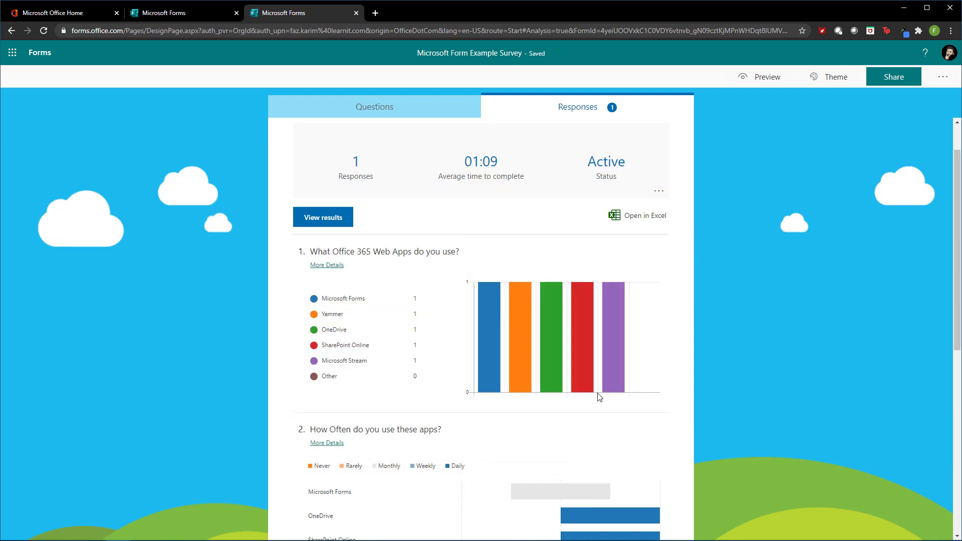
Delete all existing responses to the survey.
click(659, 191)
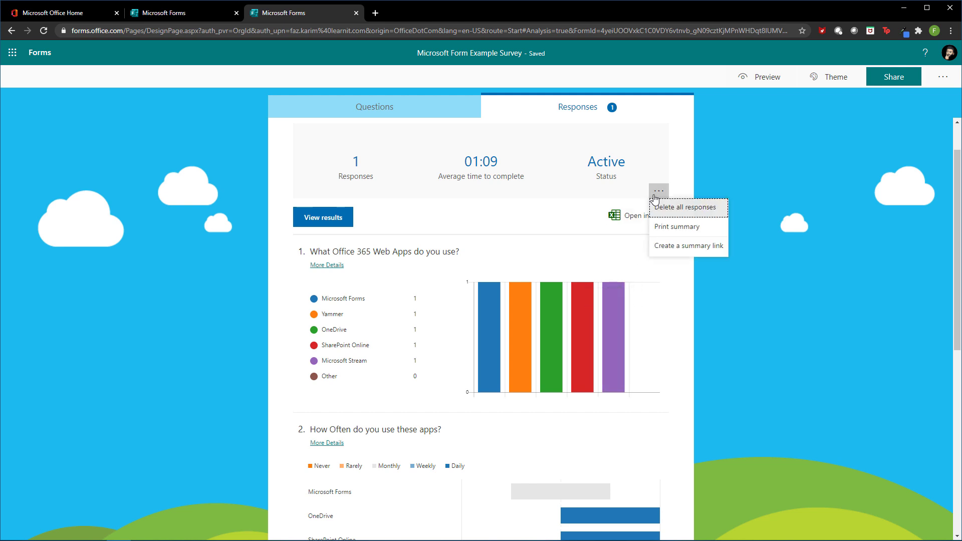
click(688, 212)
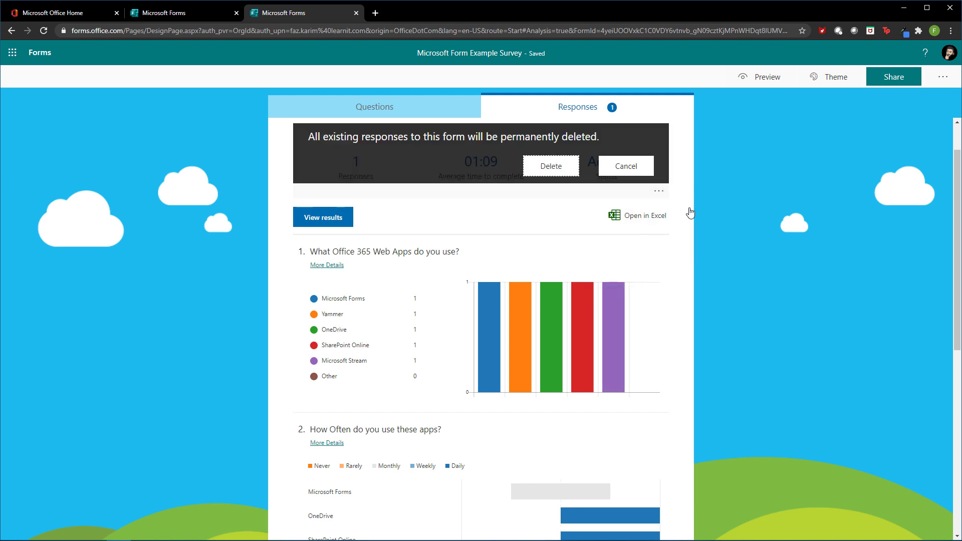
click(564, 172)
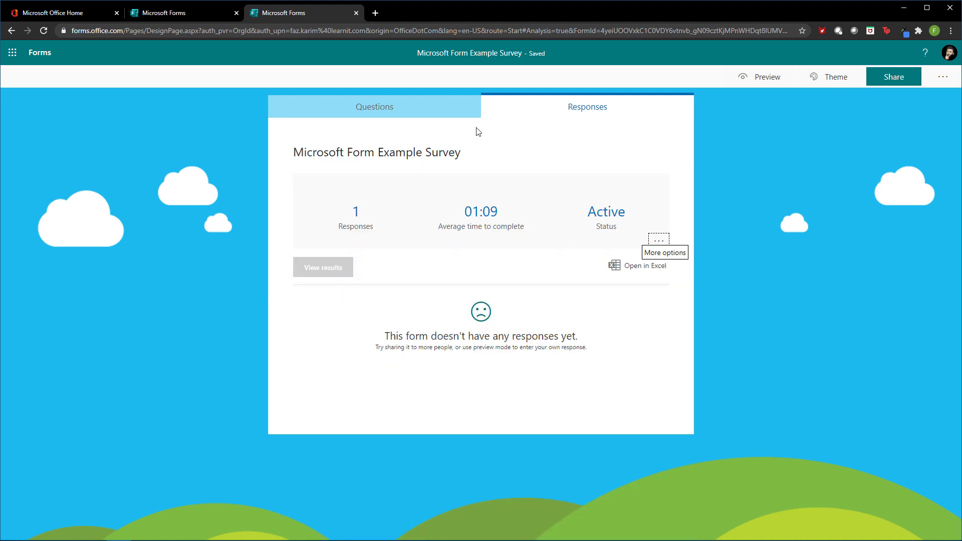
Return to the survey's questions, set sharing to Anyone can respond and copy the response link.
click(441, 107)
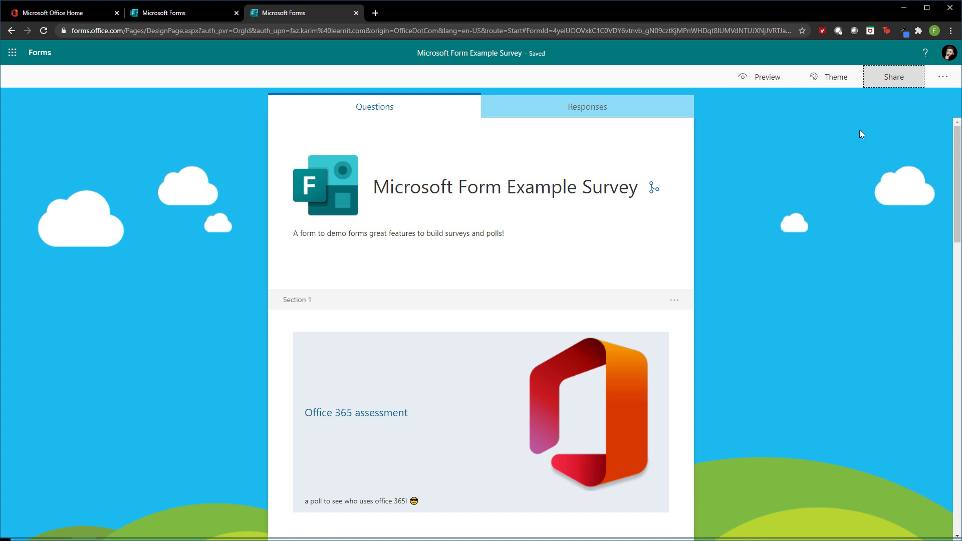
click(897, 80)
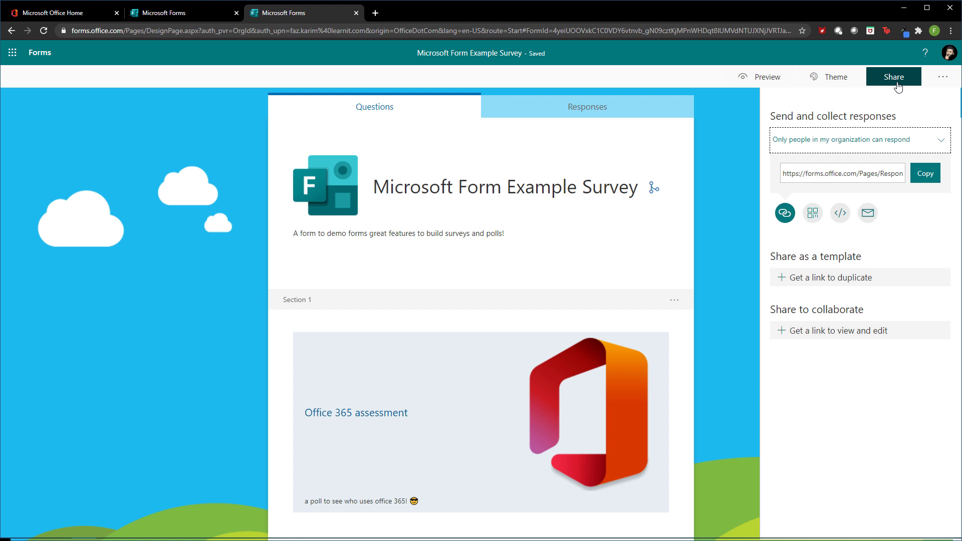
click(942, 143)
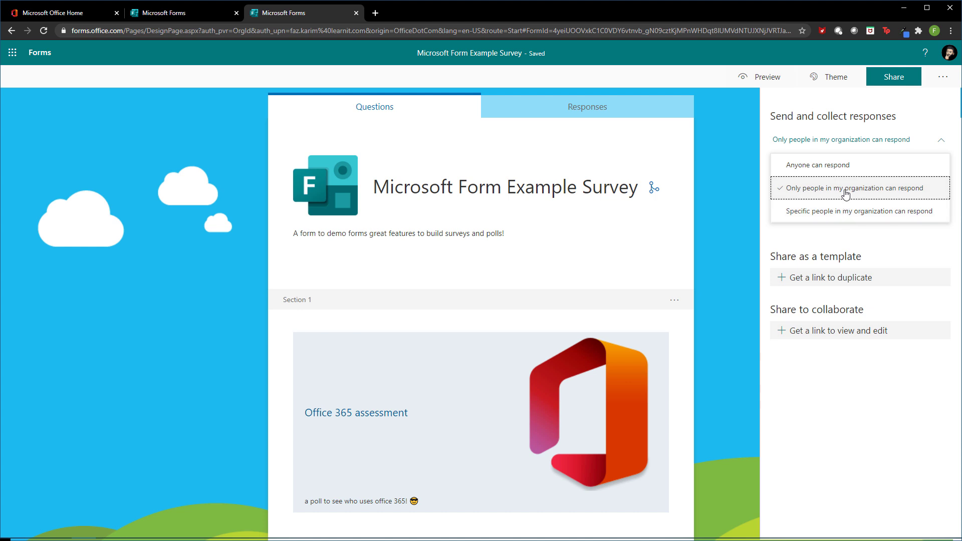
click(799, 170)
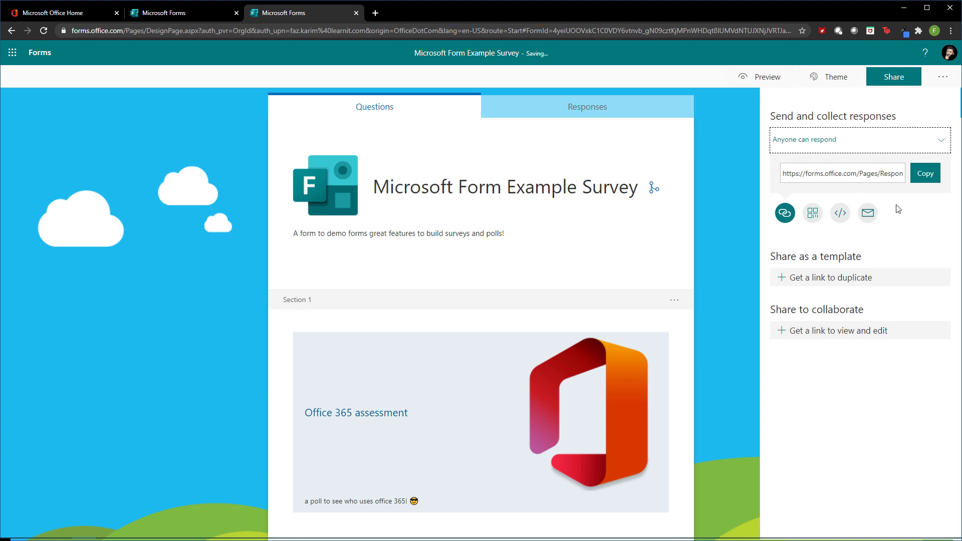
click(927, 180)
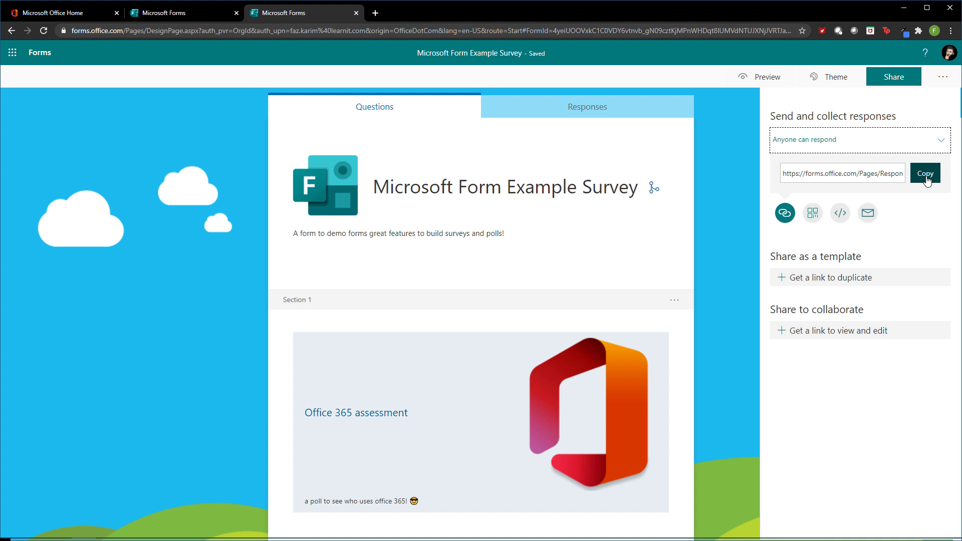
Look through the QR code, embed code and email options for sending the survey.
click(812, 215)
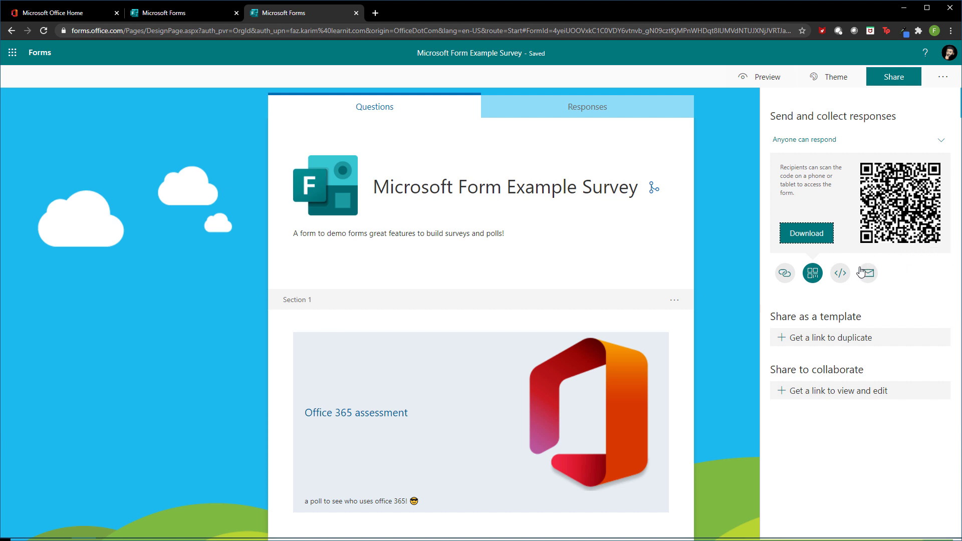
click(840, 276)
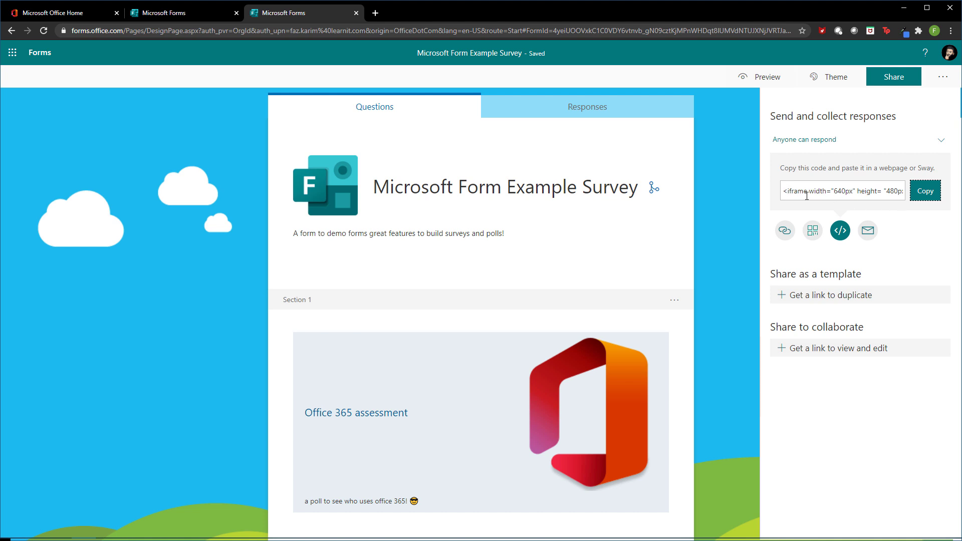
drag(781, 194, 916, 205)
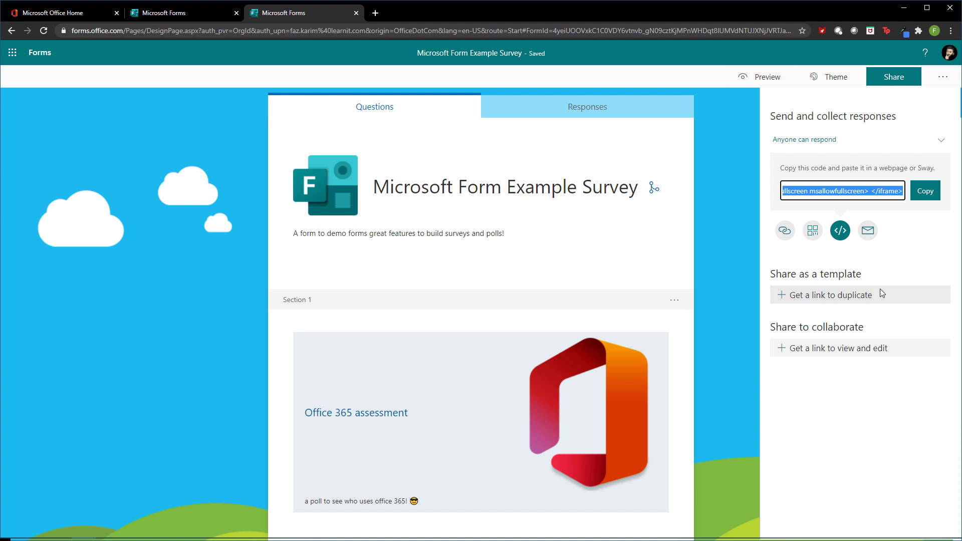
click(868, 231)
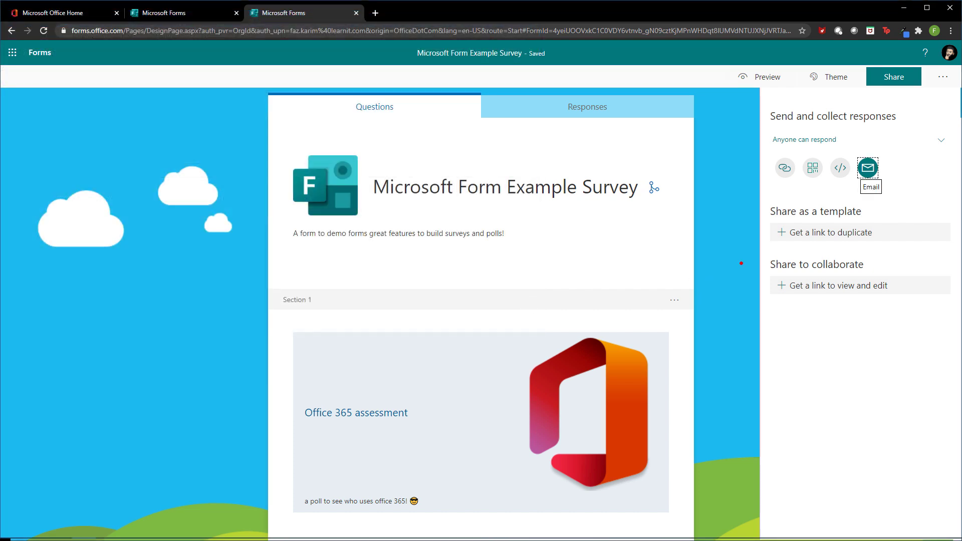
drag(760, 109, 959, 196)
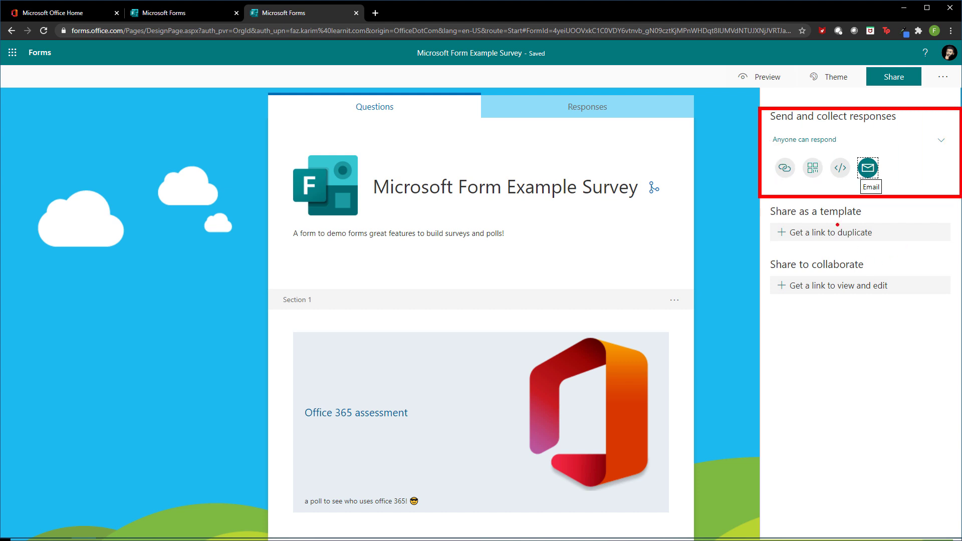
mouse_move(743, 116)
mouse_down()
mouse_move(769, 120)
mouse_move(762, 127)
mouse_move(731, 74)
mouse_move(670, 64)
mouse_move(605, 98)
mouse_move(624, 100)
mouse_up()
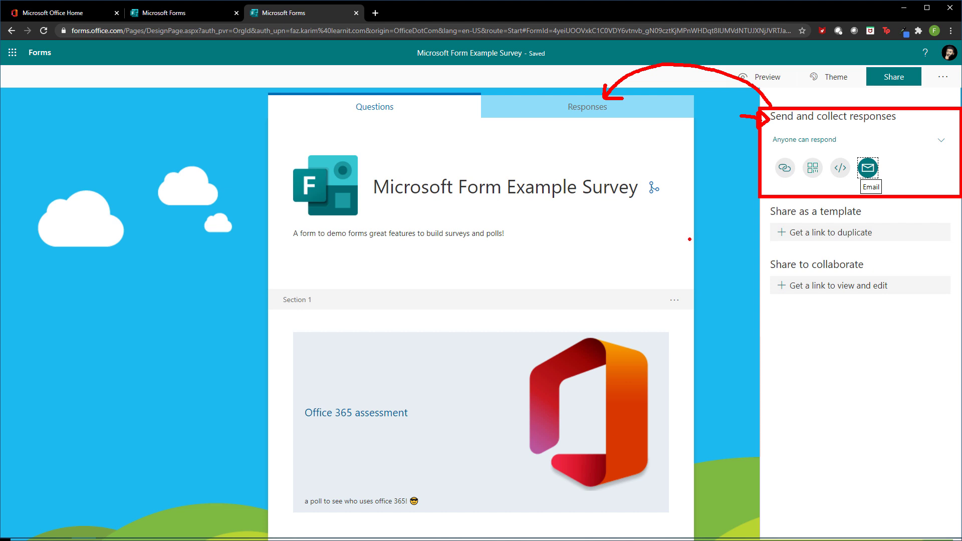
mouse_move(689, 239)
mouse_down()
mouse_move(754, 219)
mouse_move(754, 232)
mouse_up()
mouse_move(680, 297)
mouse_down()
mouse_move(760, 272)
mouse_move(754, 281)
mouse_up()
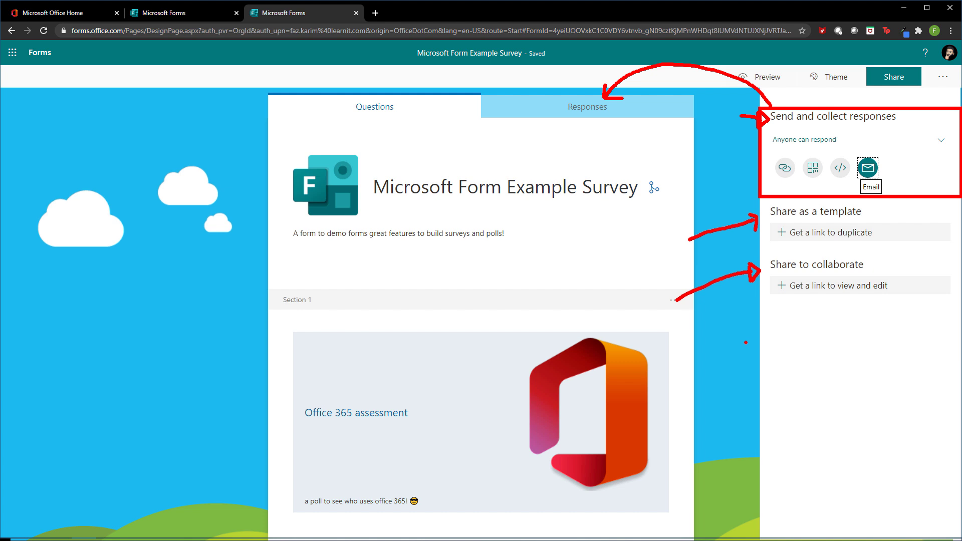
key(Escape)
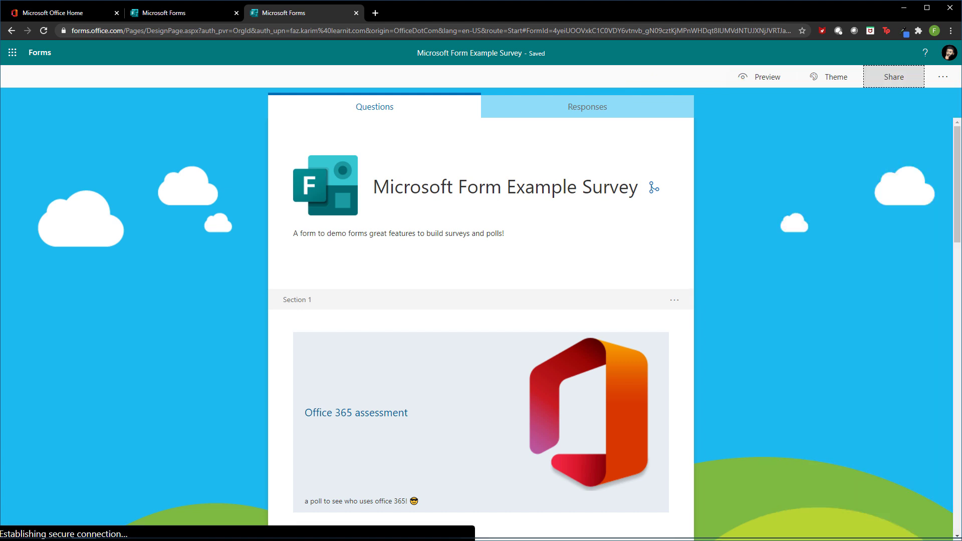
Reopen the sharing options and generate a link to duplicate the survey and a link to view and edit it.
click(883, 86)
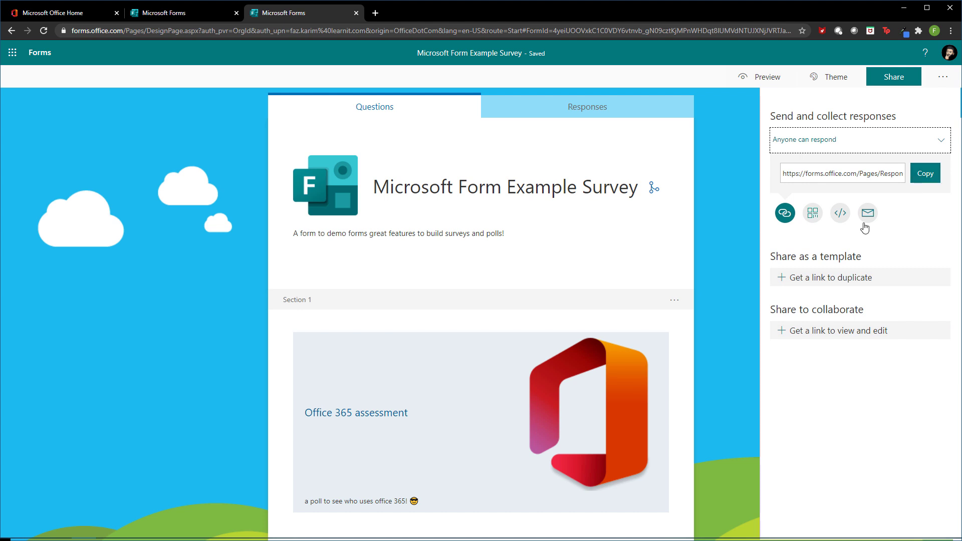
click(785, 281)
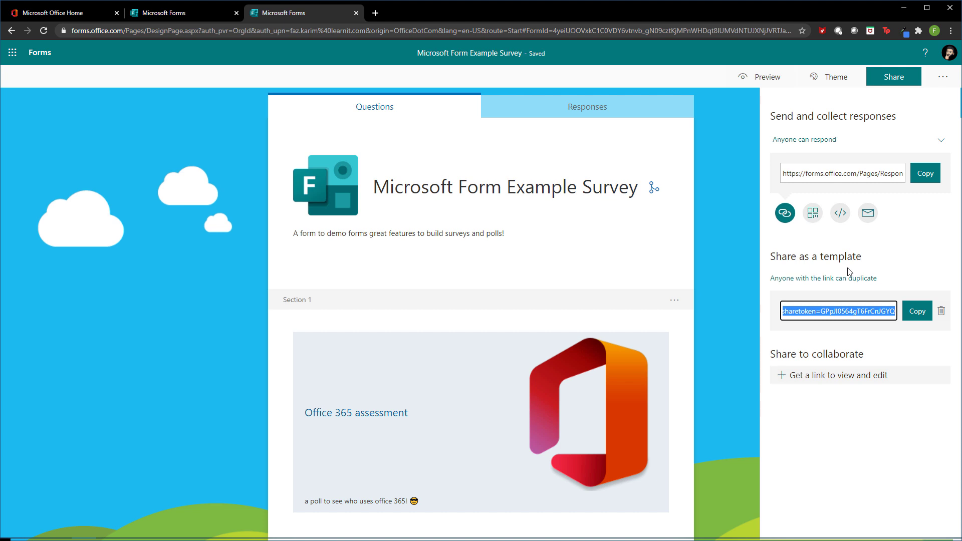
click(781, 376)
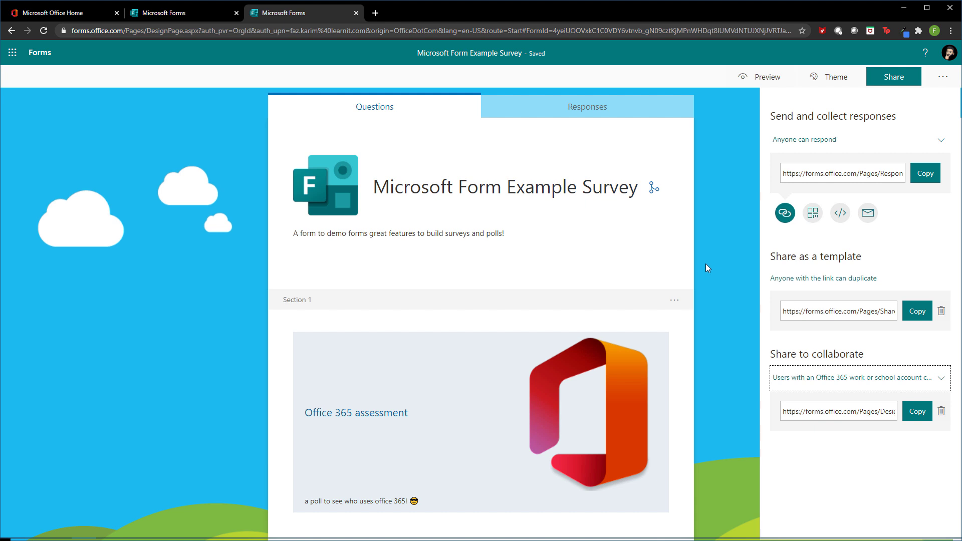
Download the survey's QR code as a PNG and open the image.
click(809, 218)
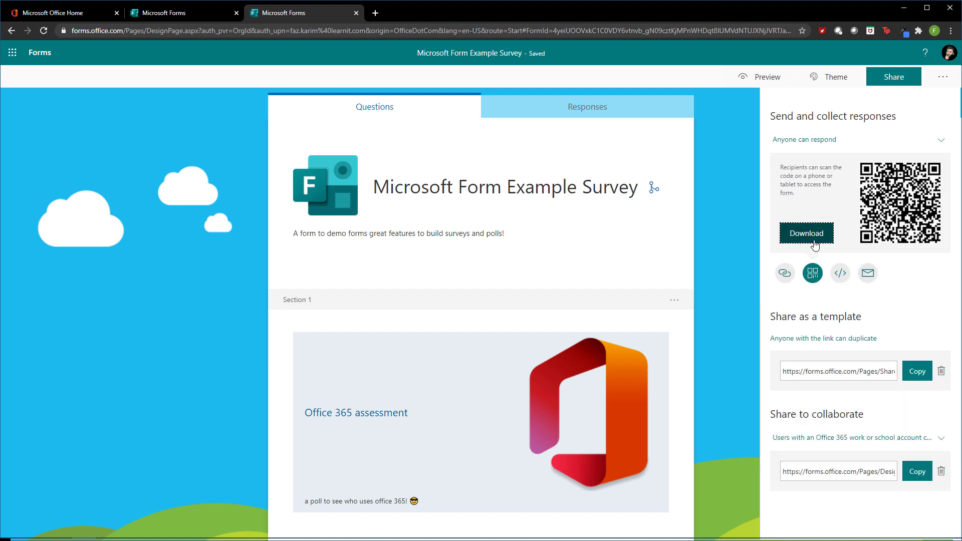
click(812, 234)
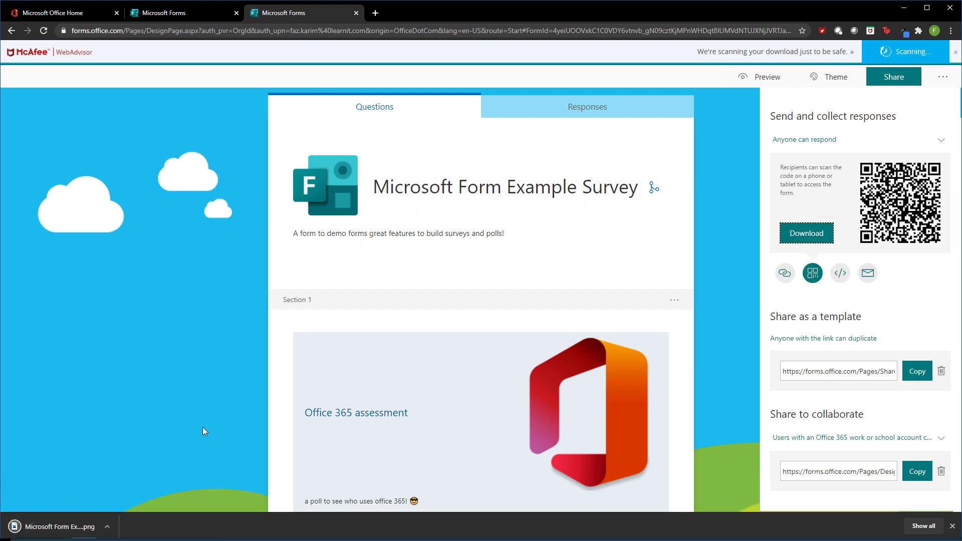
click(55, 527)
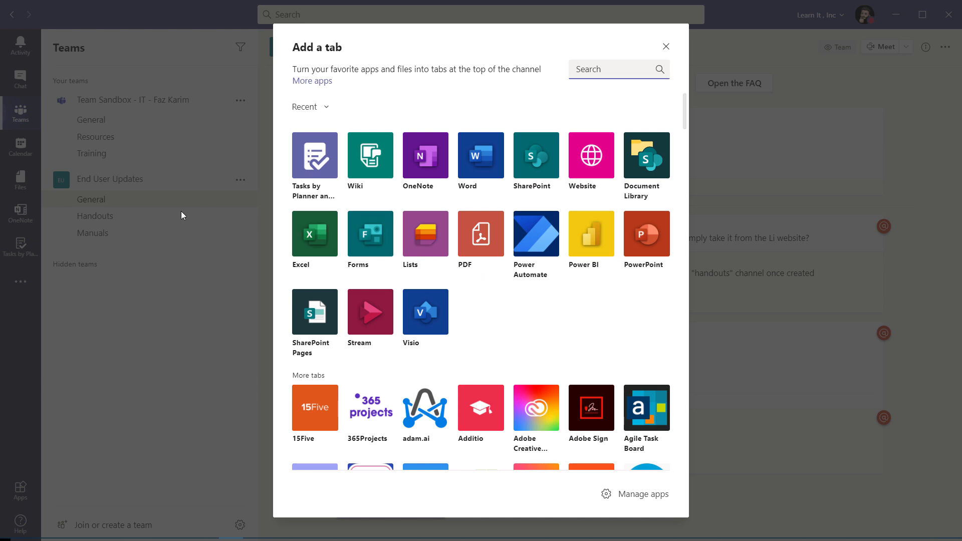
In Microsoft Teams, choose Forms as the new tab for the General channel and select the existing Microsoft Form Example Survey.
click(296, 47)
drag(296, 47, 353, 55)
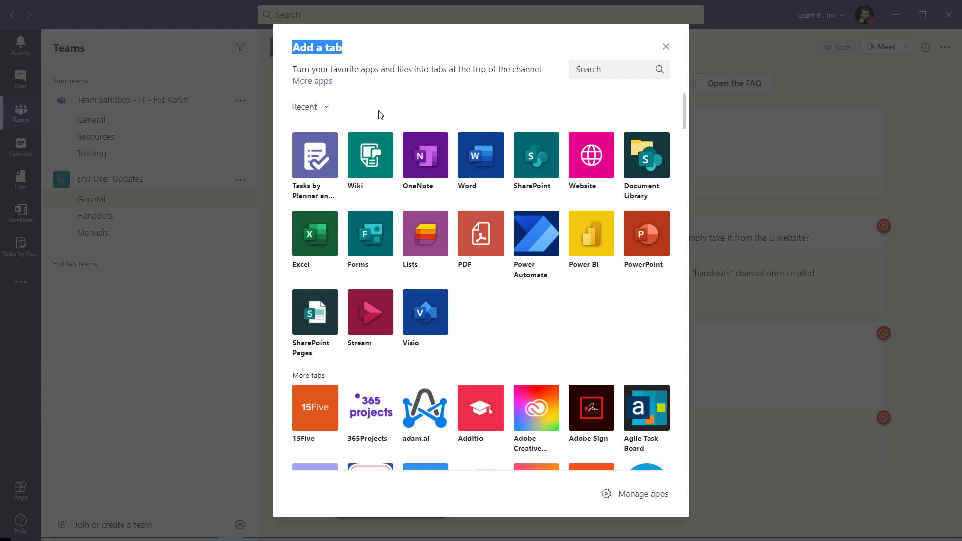
click(373, 241)
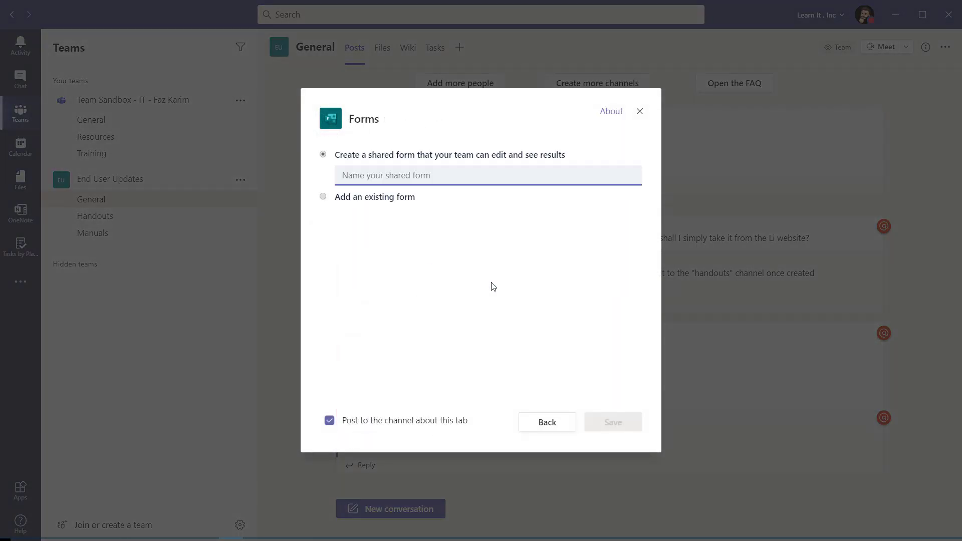
click(324, 198)
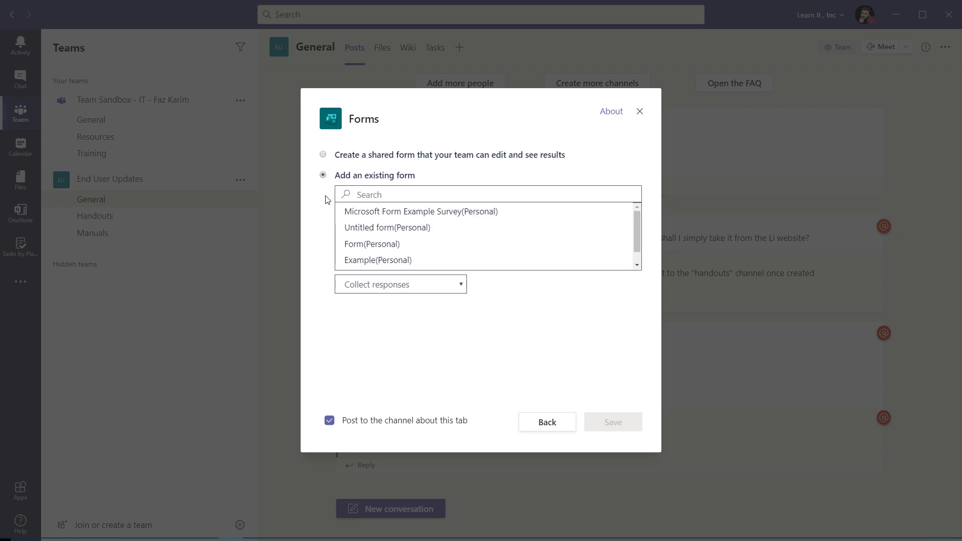
click(397, 215)
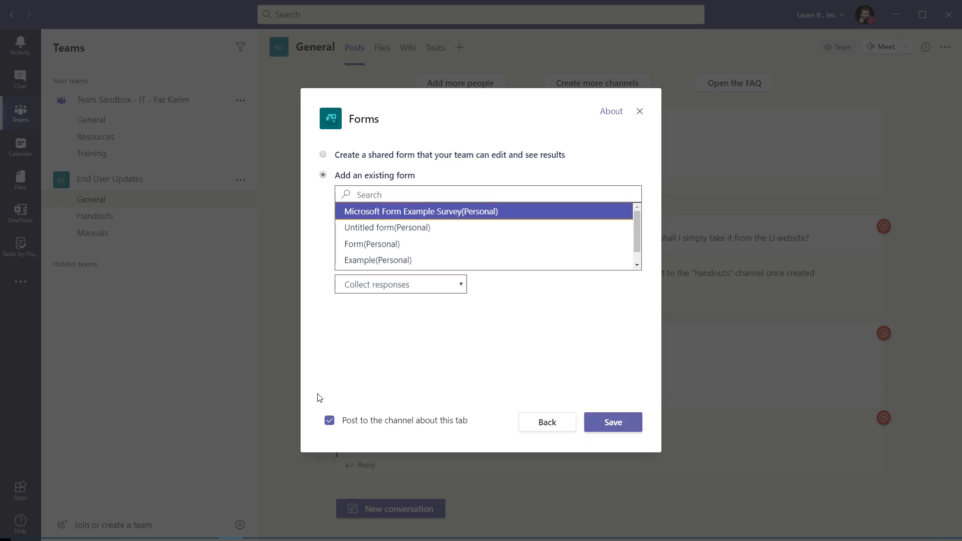
Compare the Collect responses and Show results options for the form tab, and select Show results.
click(461, 285)
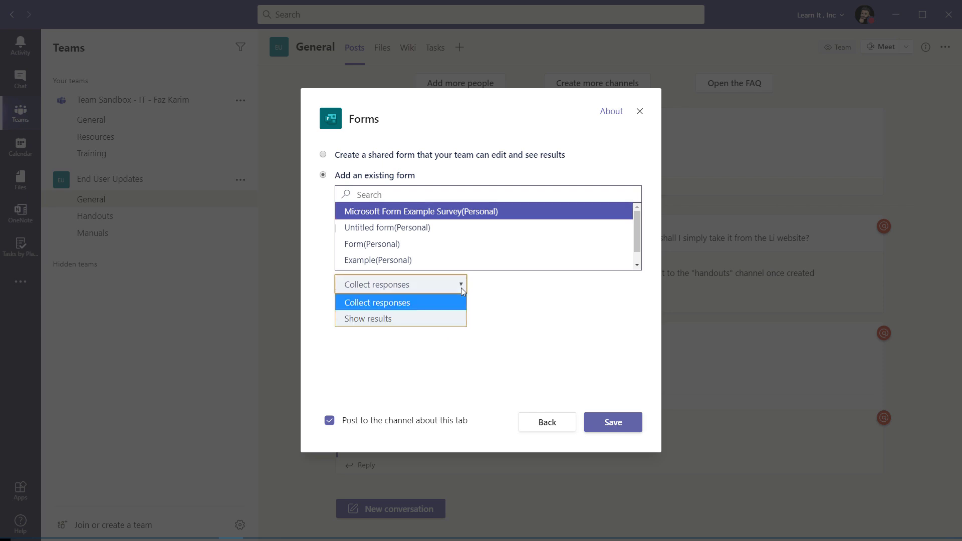
click(382, 318)
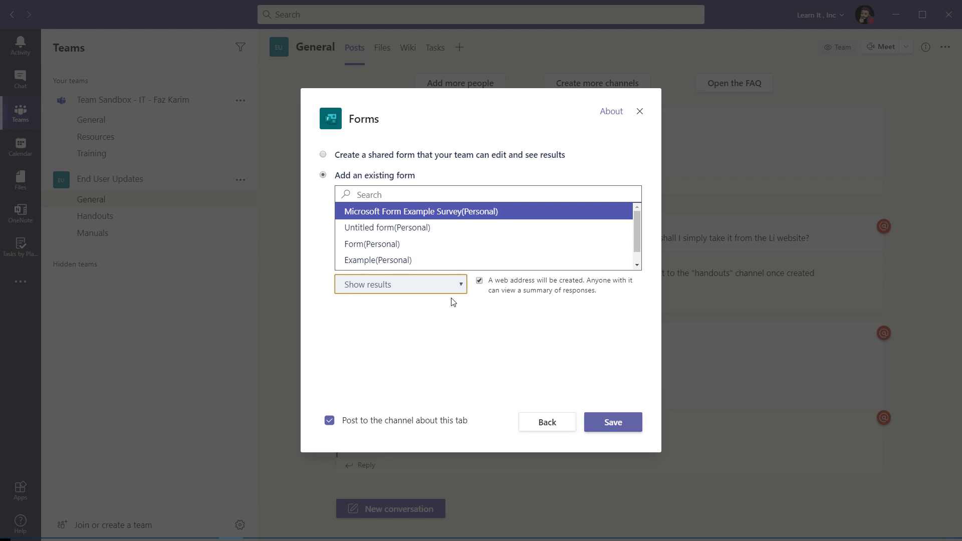
click(461, 286)
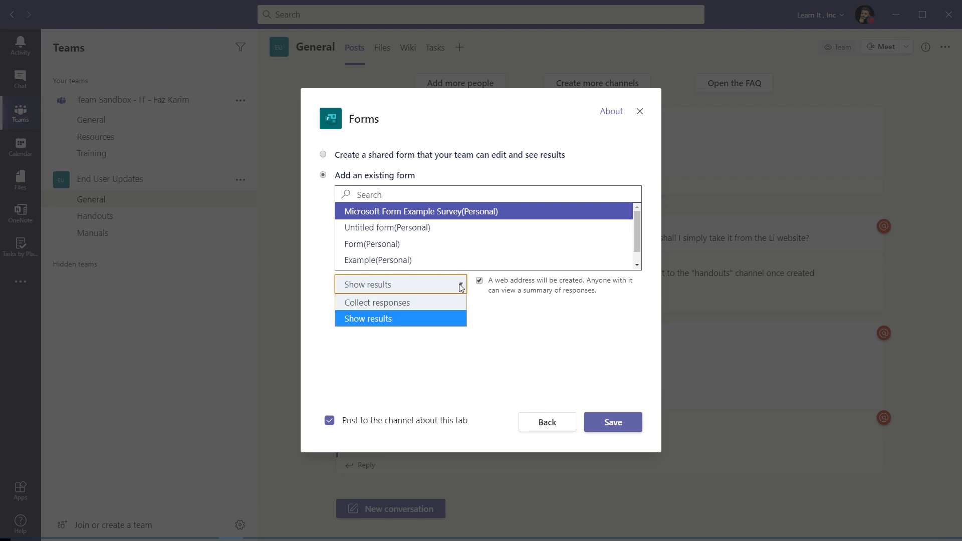
click(371, 307)
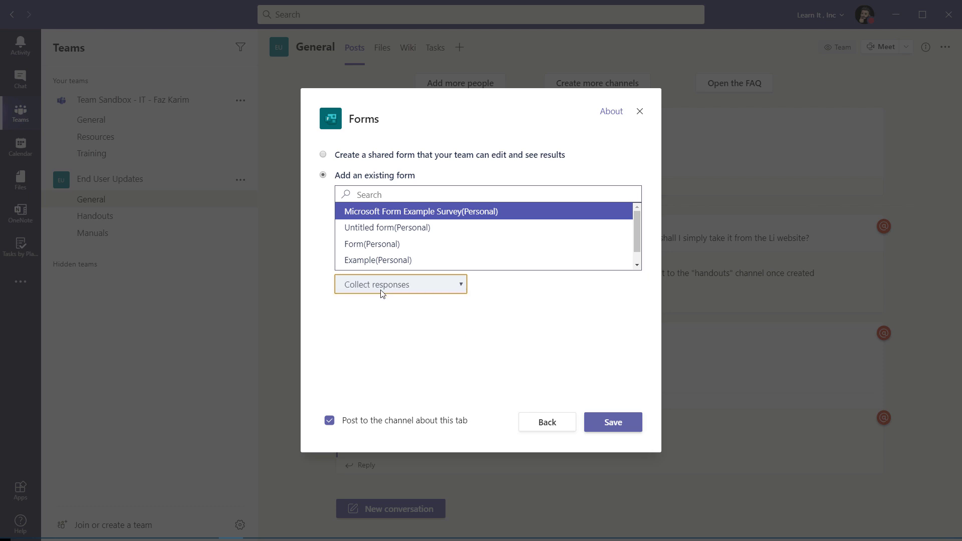
click(383, 292)
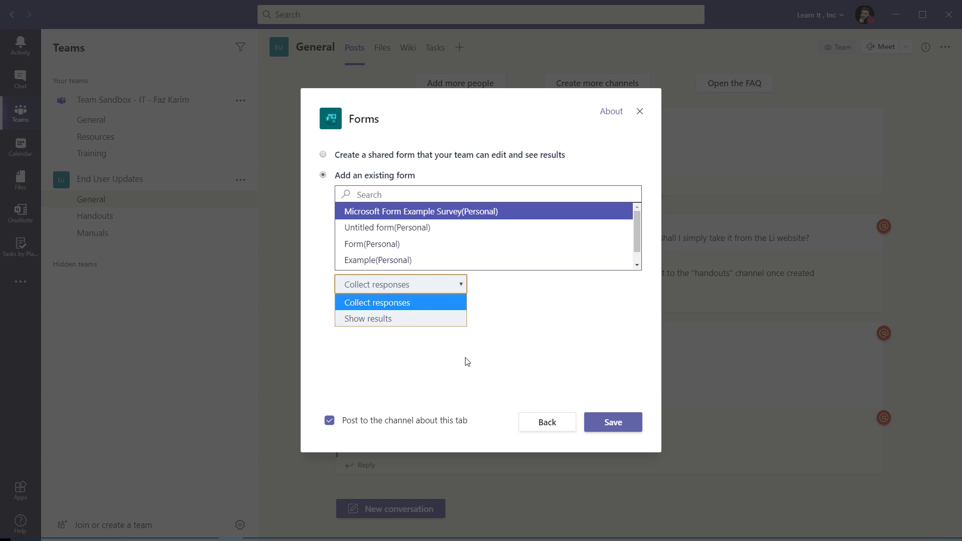
click(360, 320)
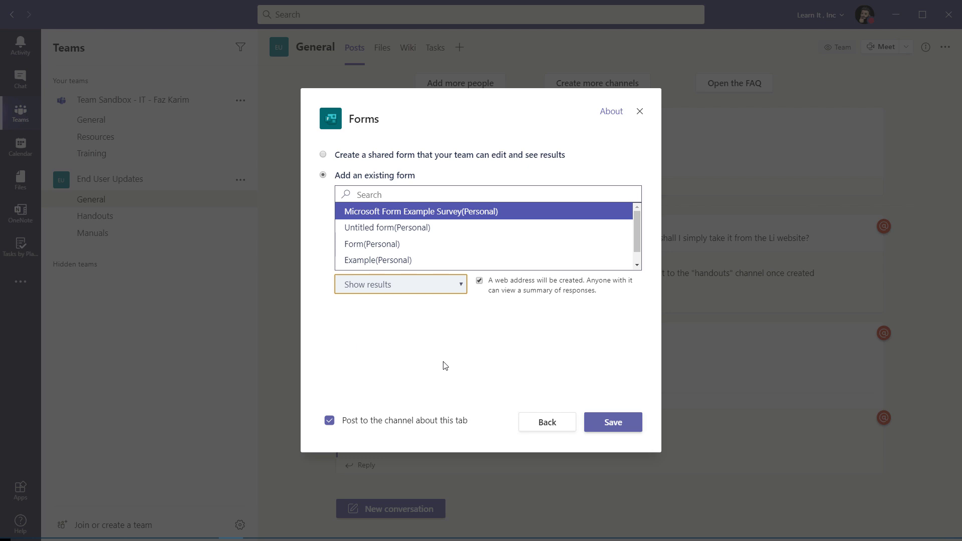